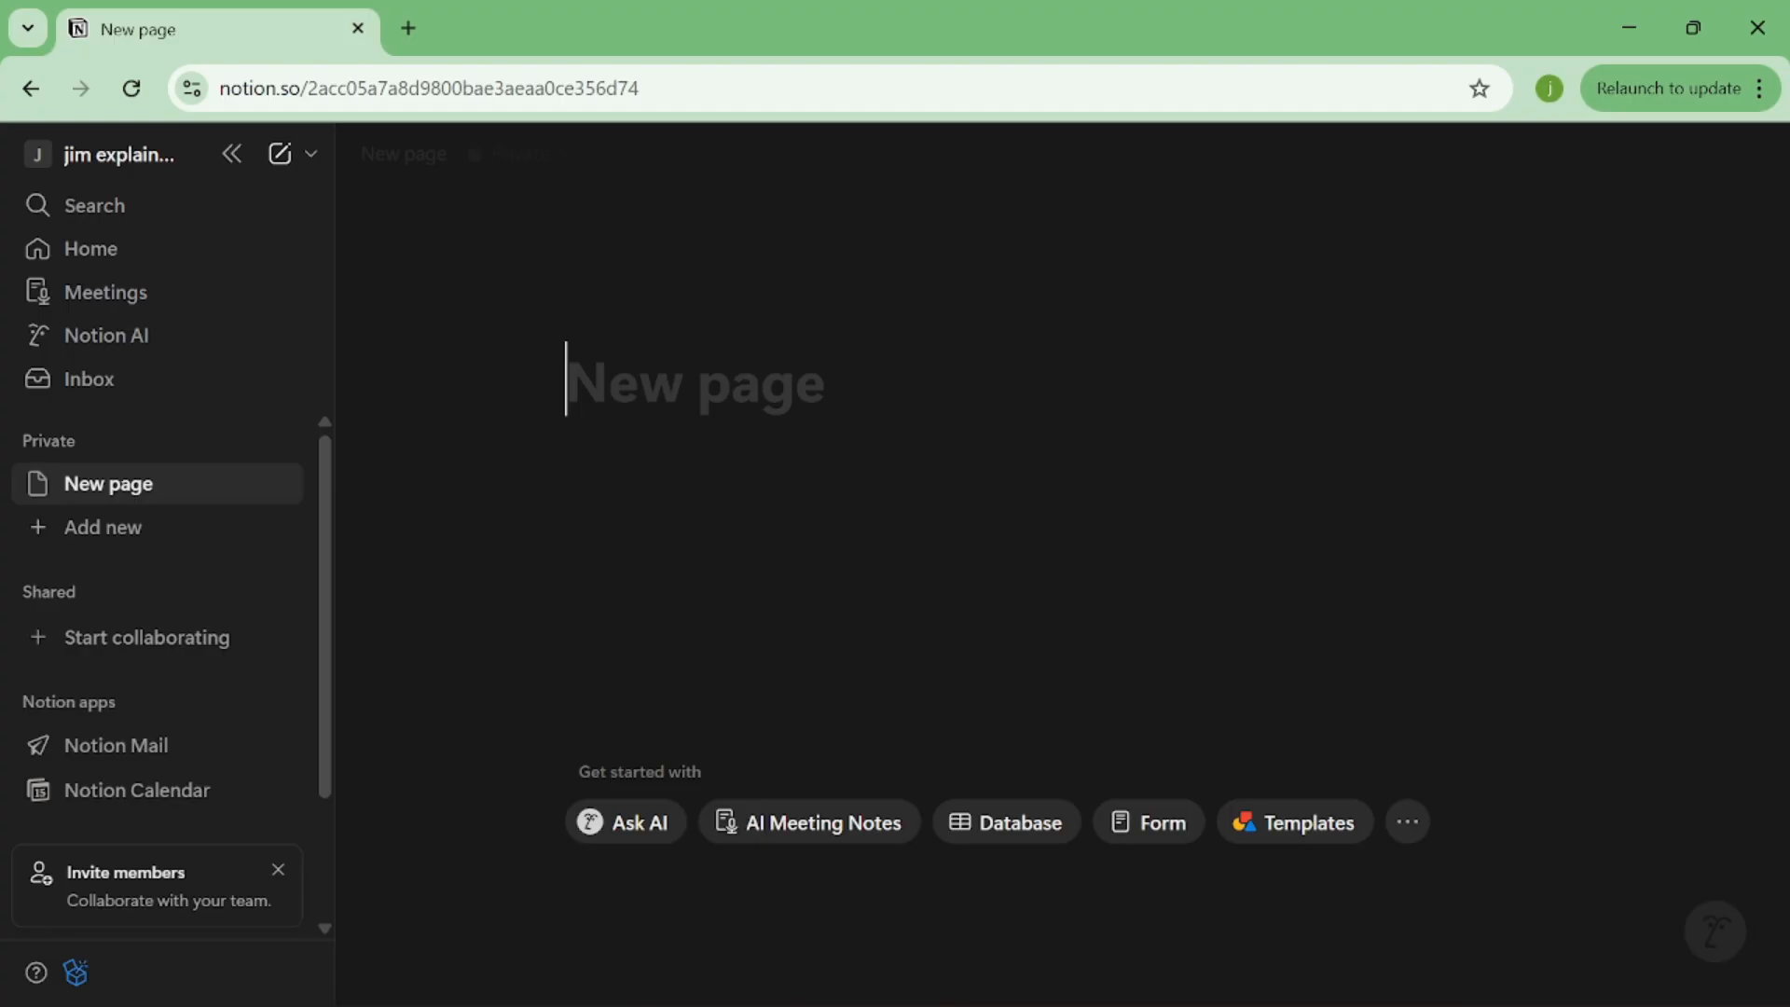
# Step: Title the new page "Notes" and set its icon to the notepad-and-pencil emoji, filtering emojis by "writin"
pyautogui.write('Notes')
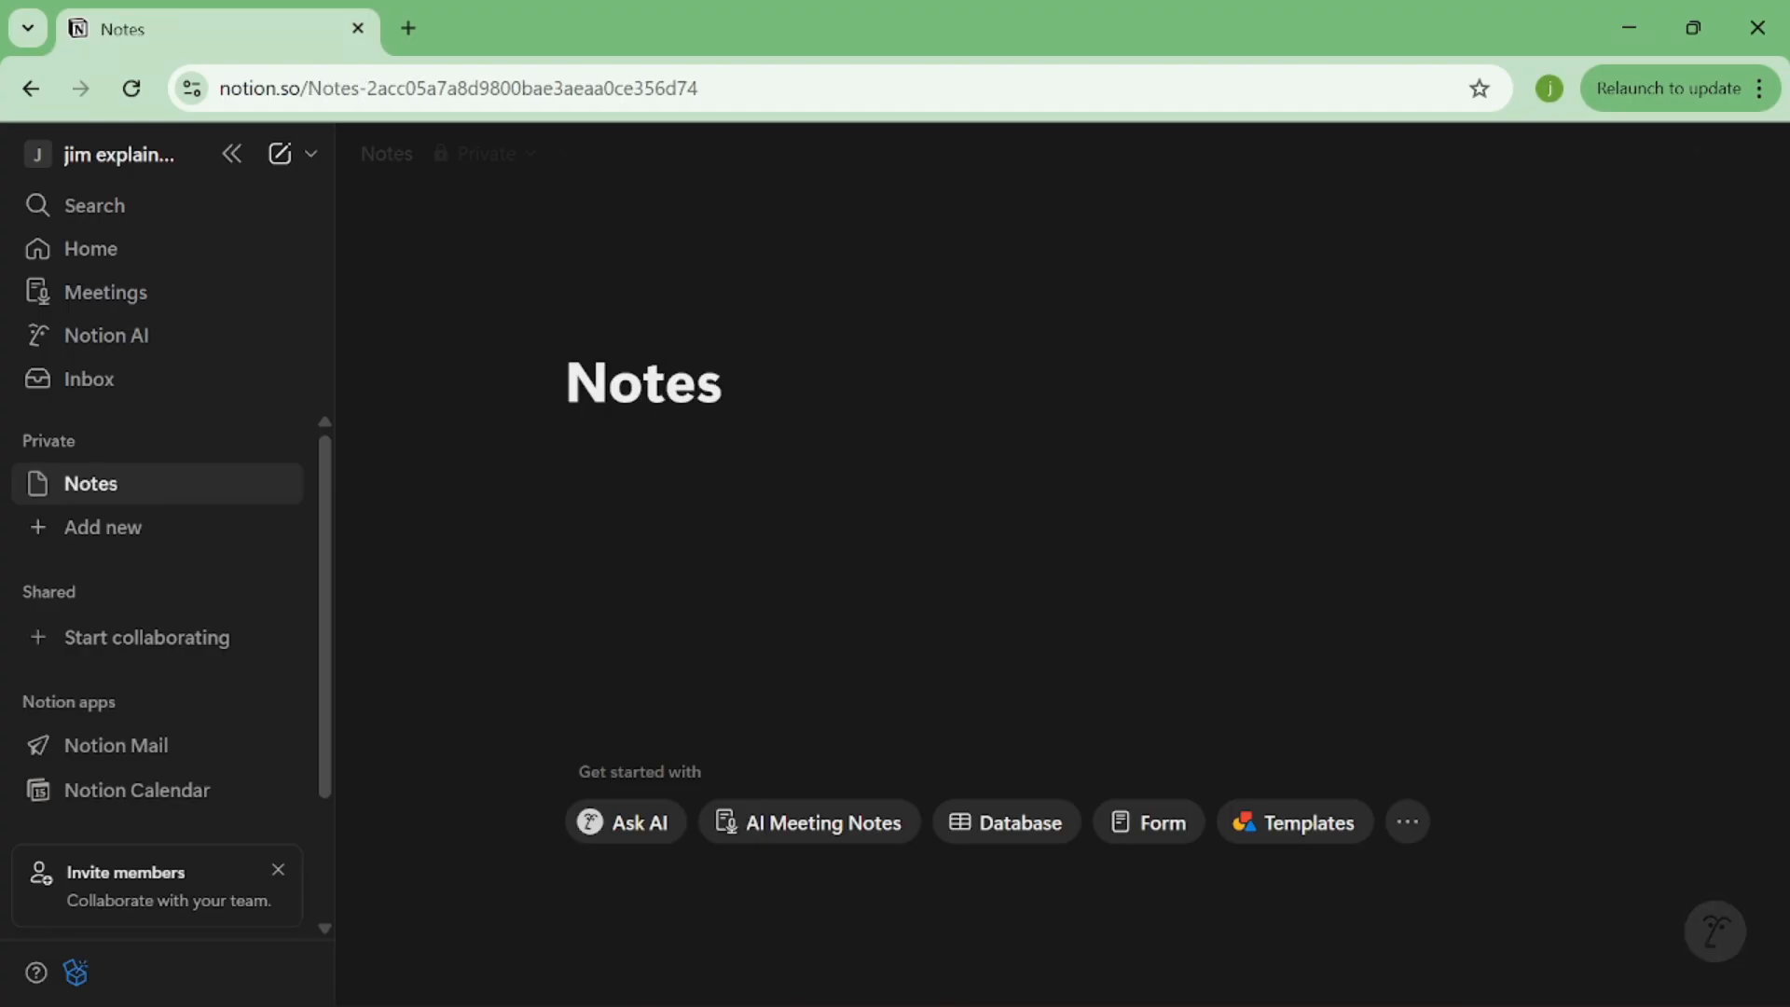
pyautogui.click(658, 322)
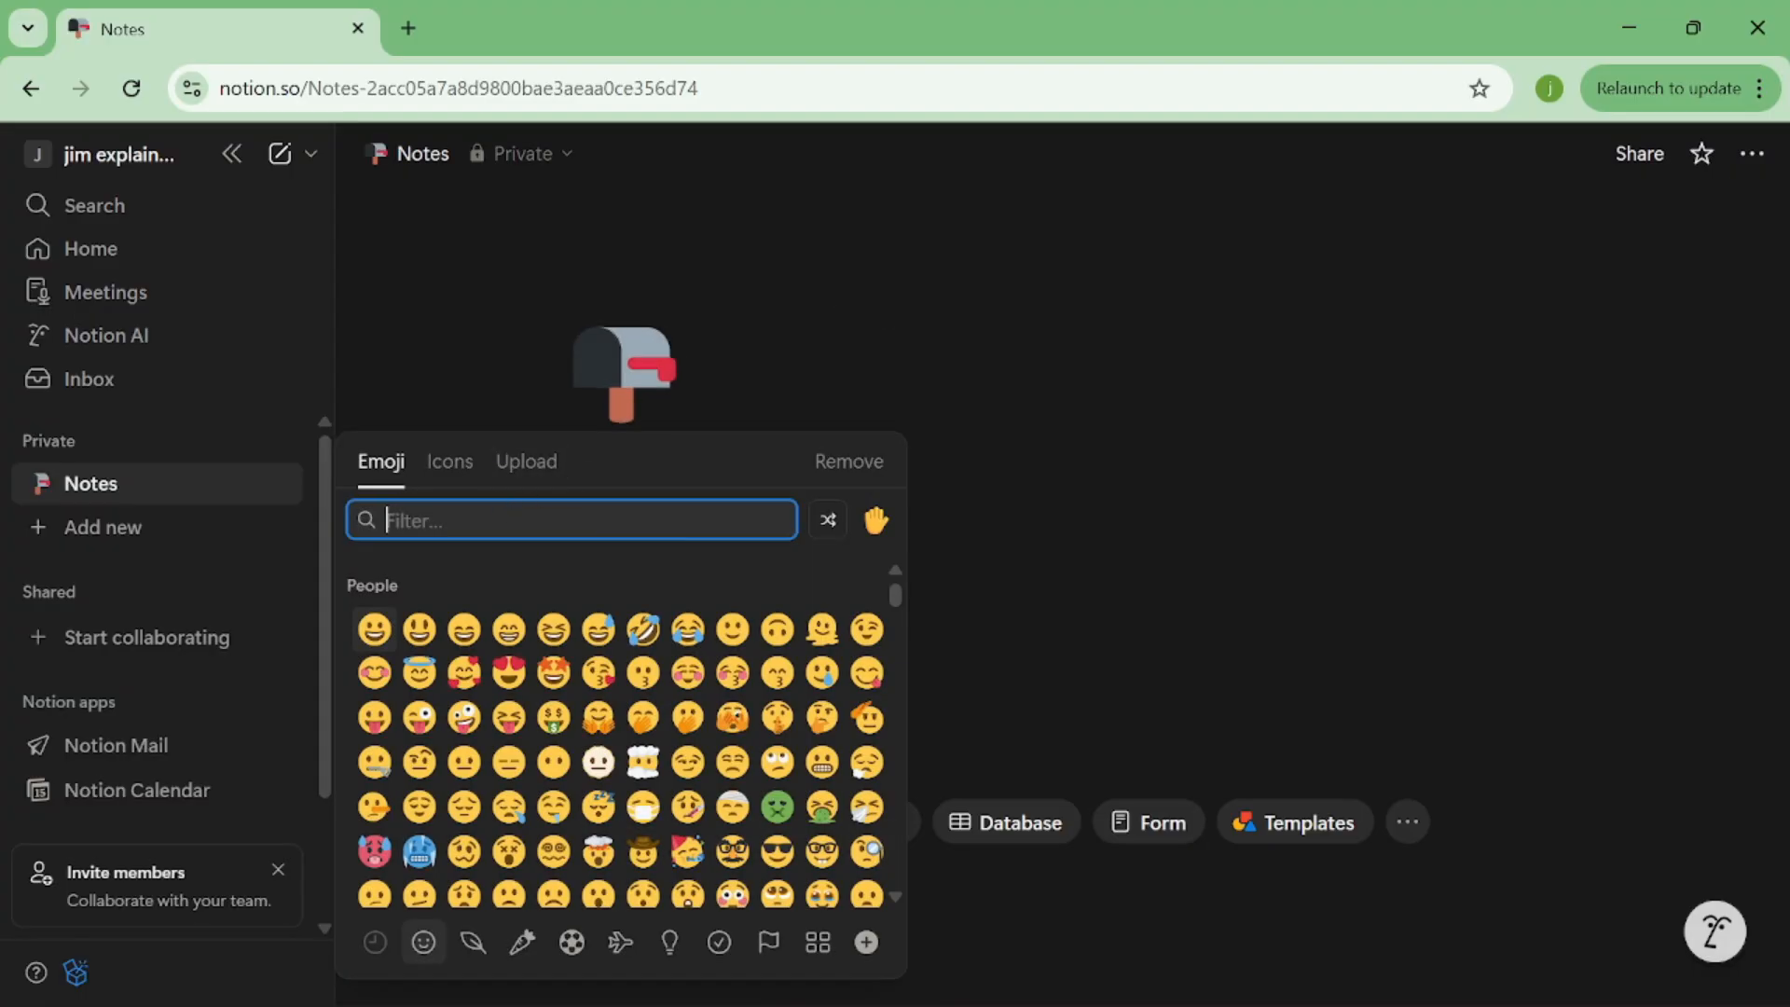
pyautogui.write('writin')
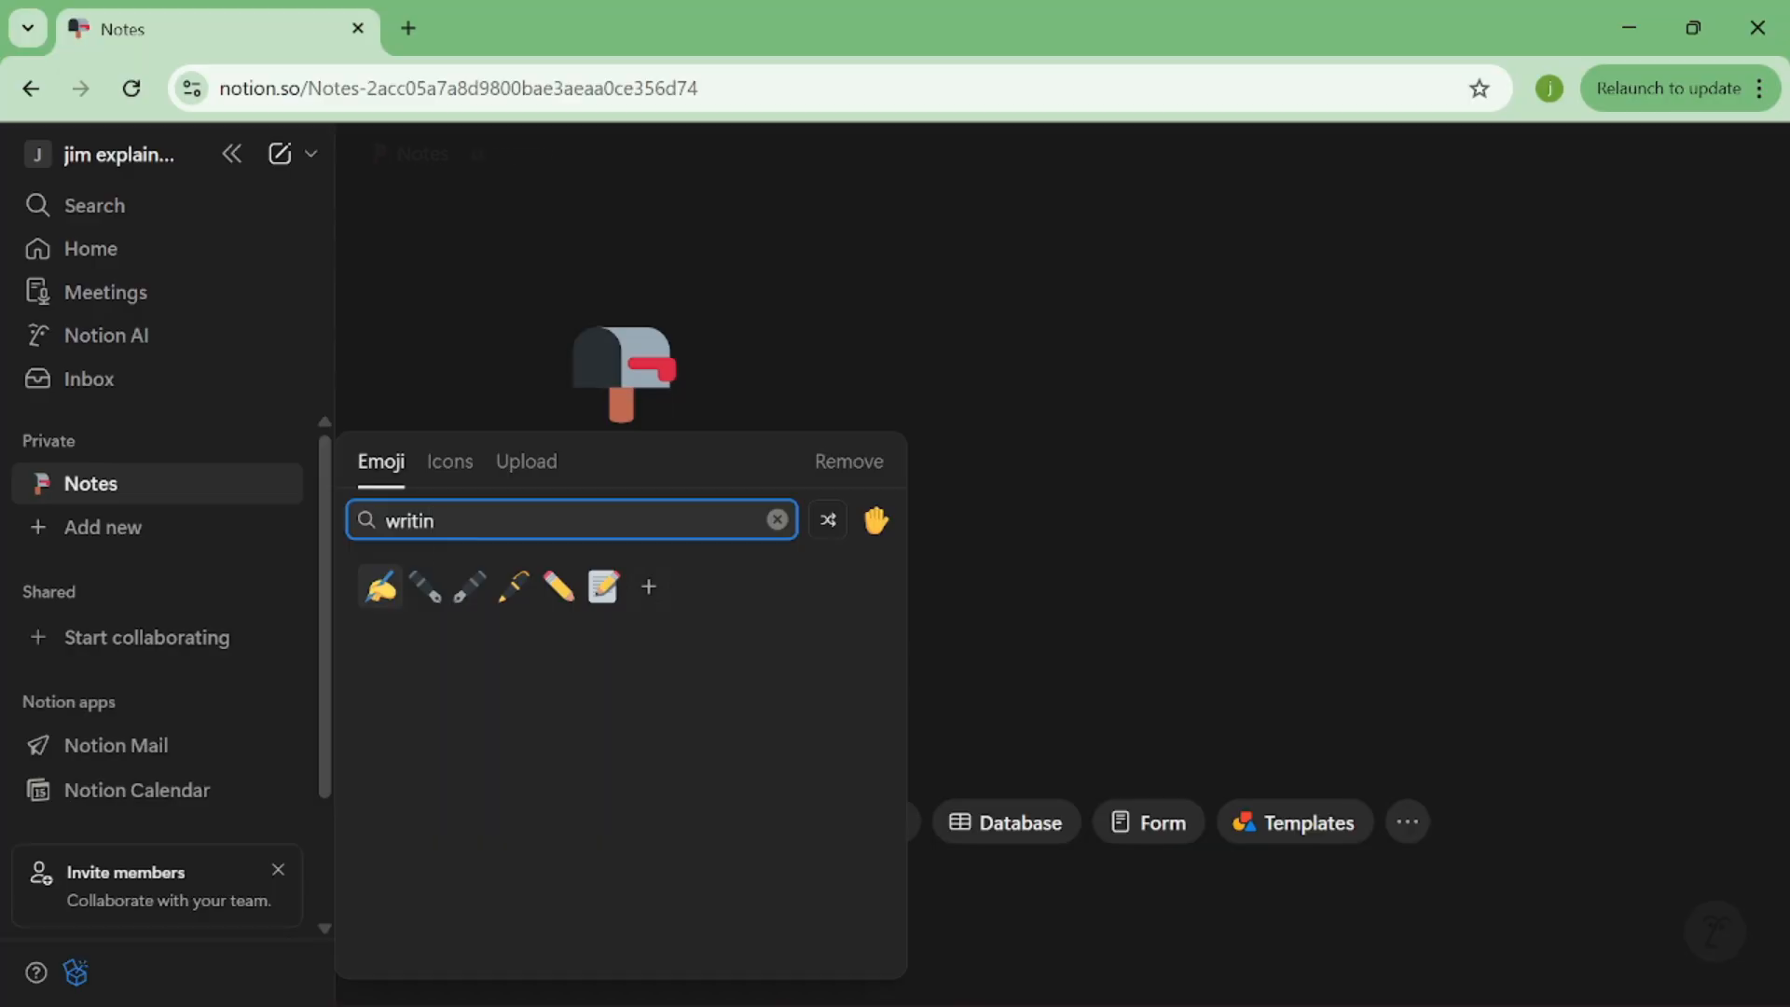
pyautogui.click(604, 586)
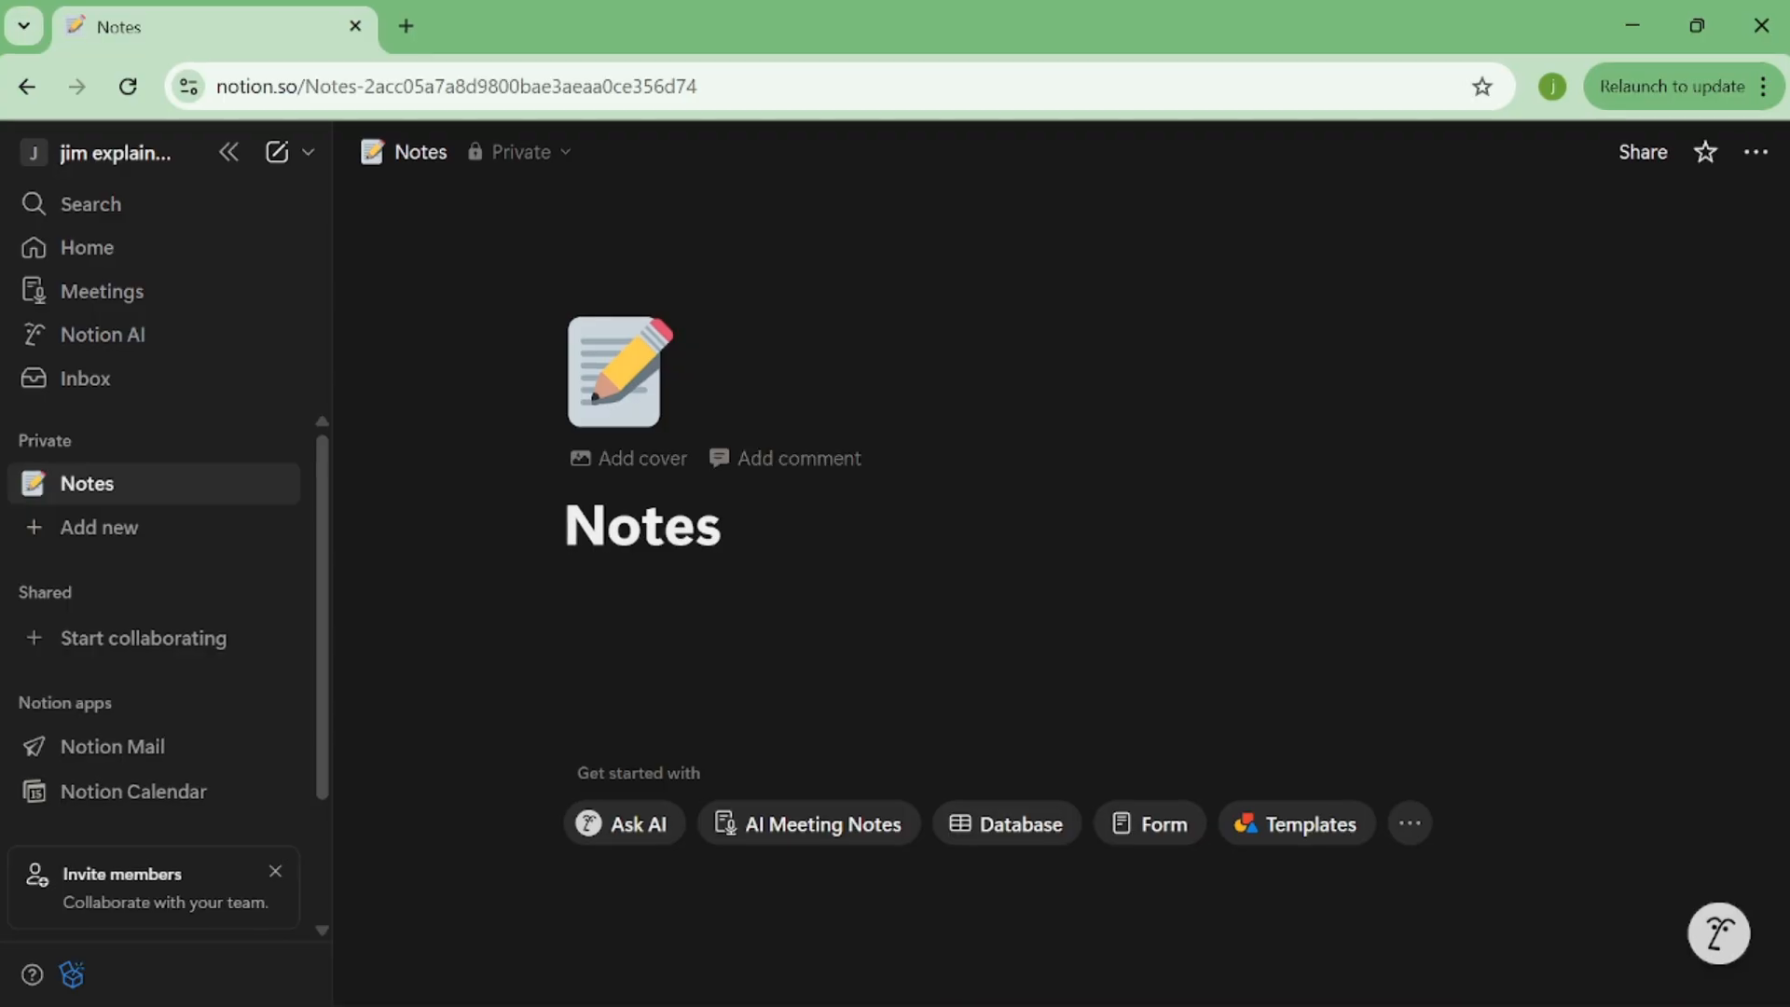
# Step: Add a cover using the first James Webb Telescope gallery image and reposition it to show more of the blue sky
pyautogui.click(654, 466)
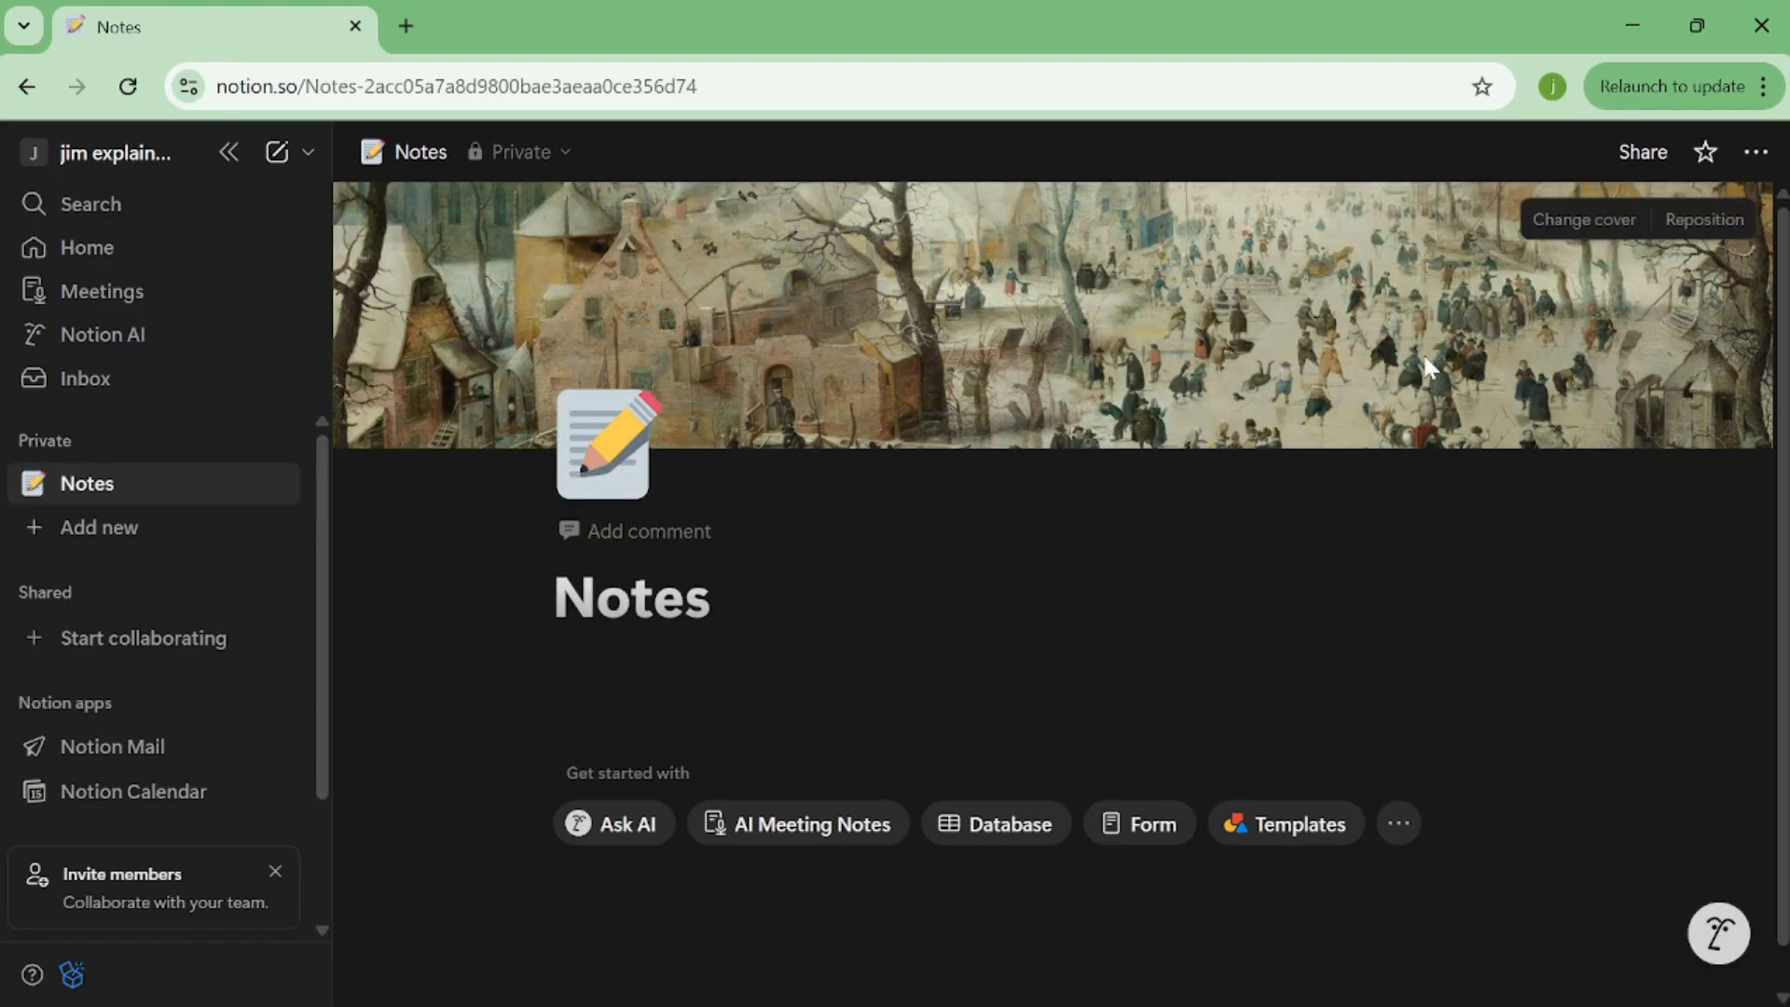
pyautogui.click(1575, 224)
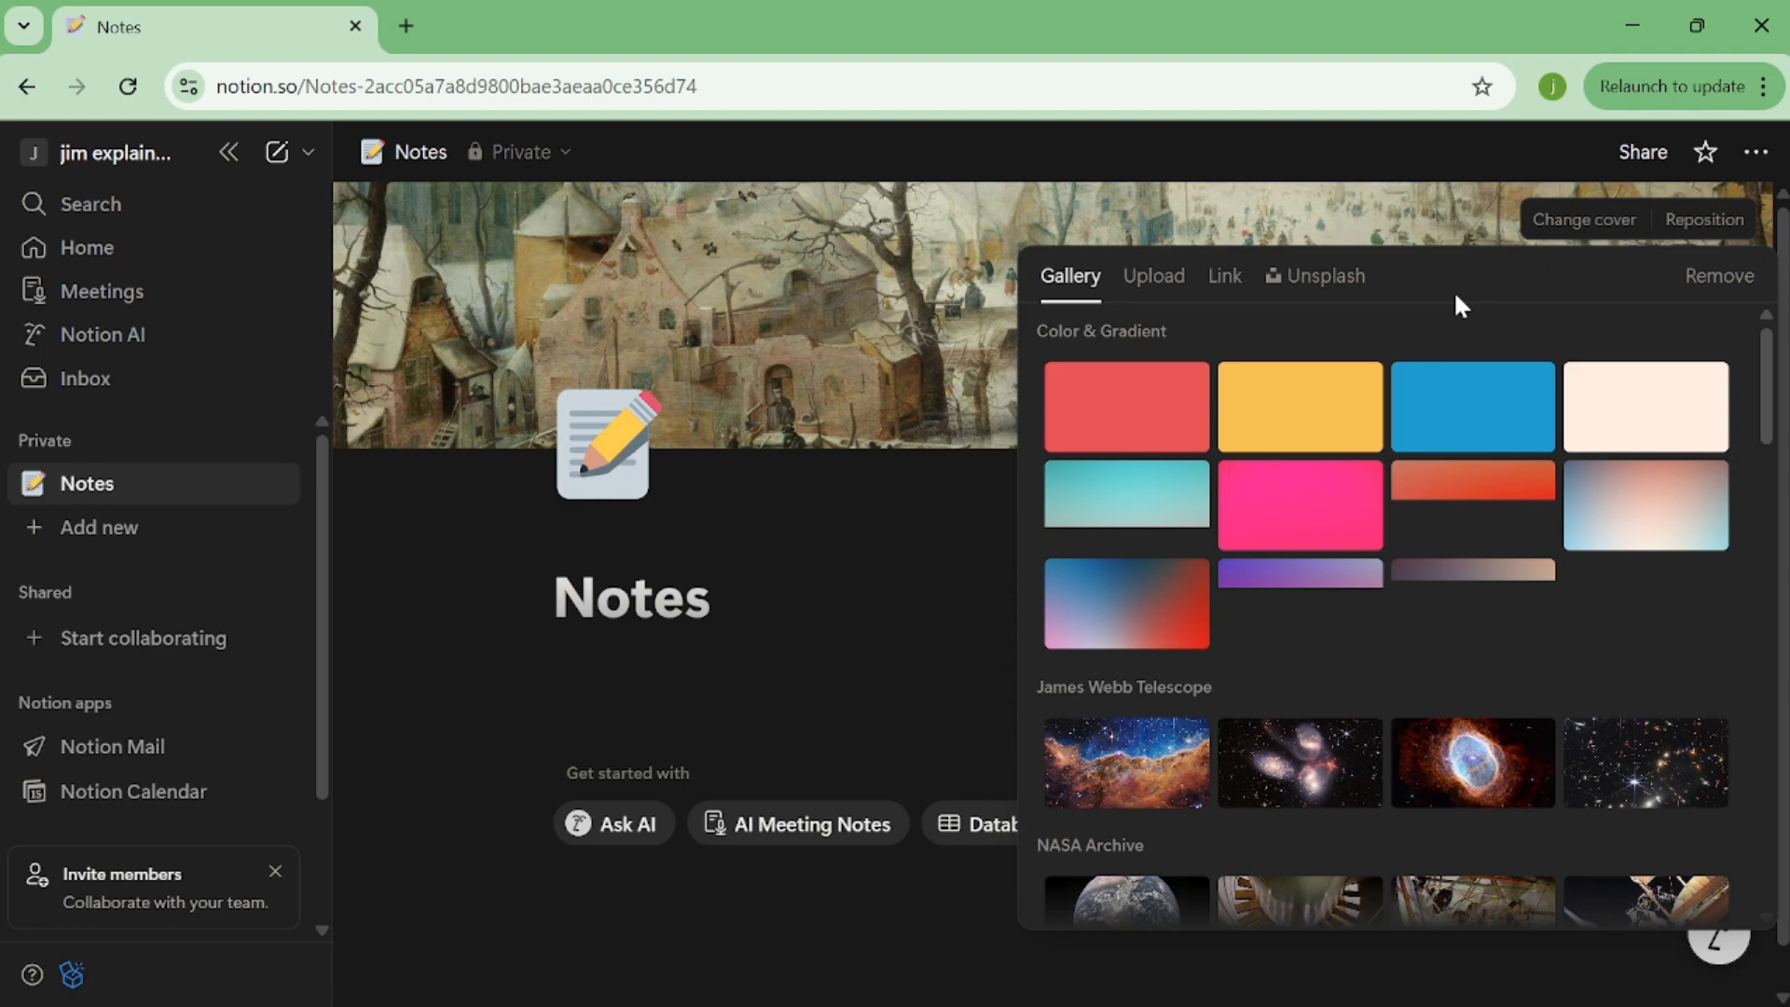
pyautogui.click(1136, 761)
pyautogui.click(916, 504)
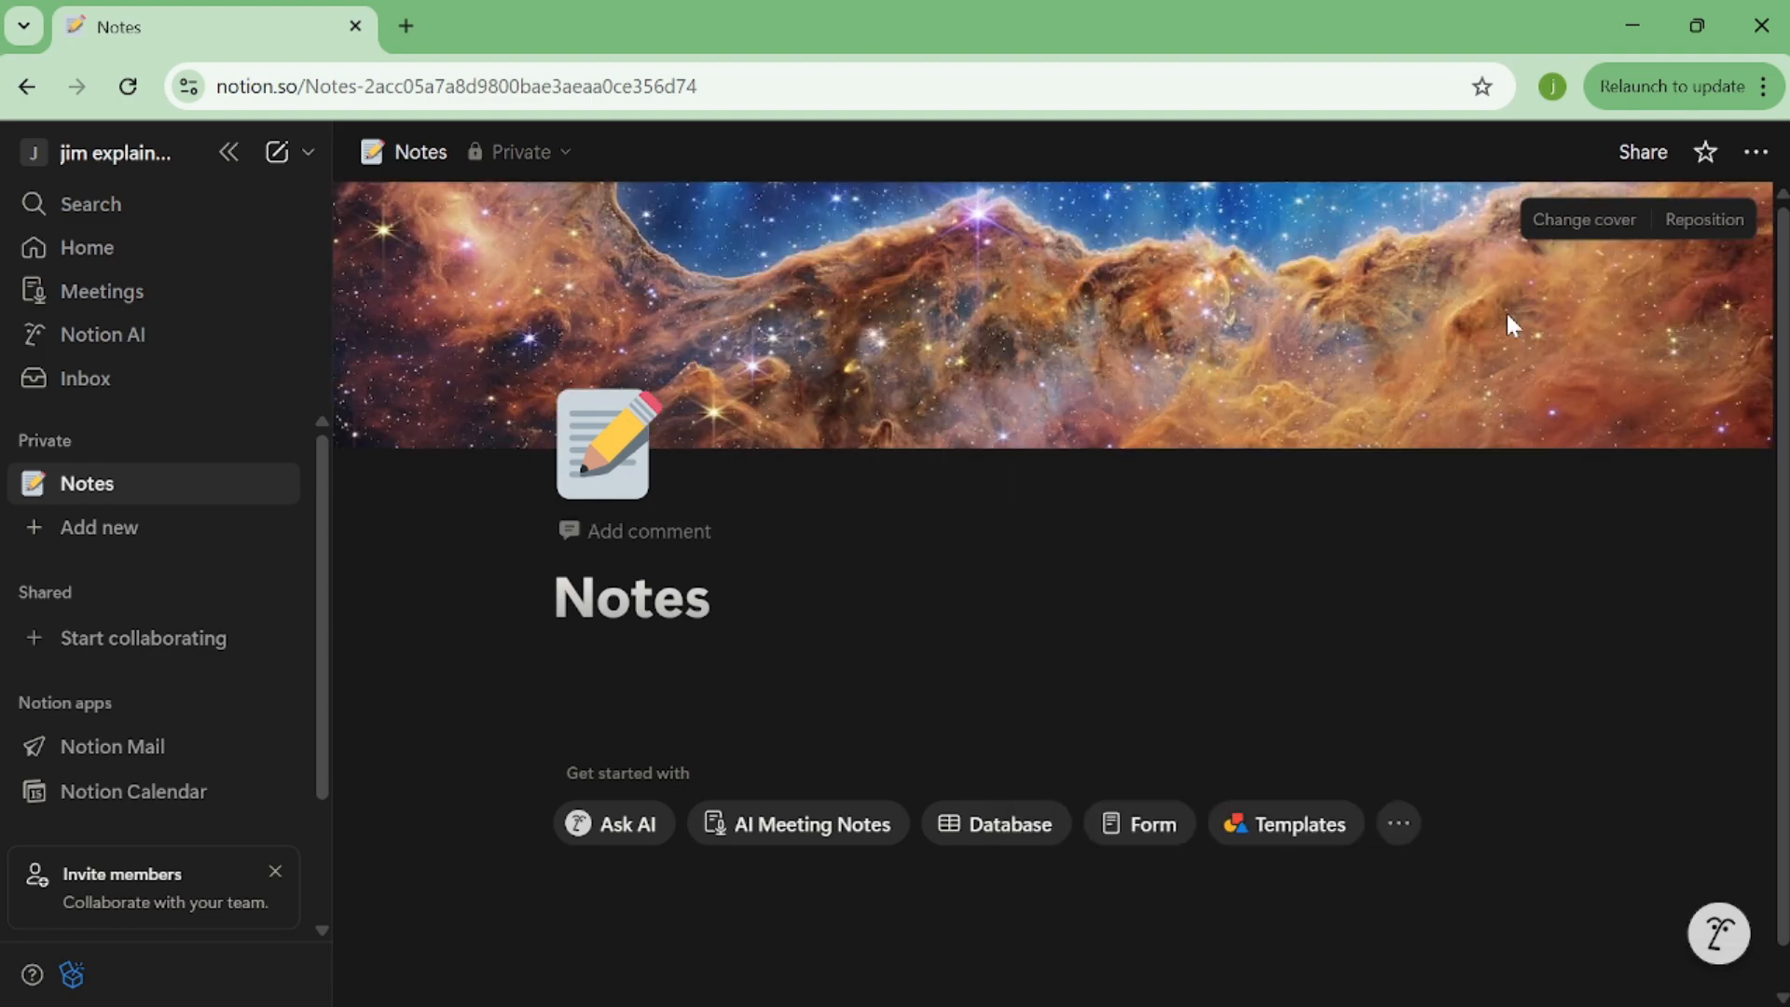
pyautogui.click(1712, 223)
pyautogui.moveTo(1711, 252); pyautogui.dragTo(1710, 304)
pyautogui.click(1634, 224)
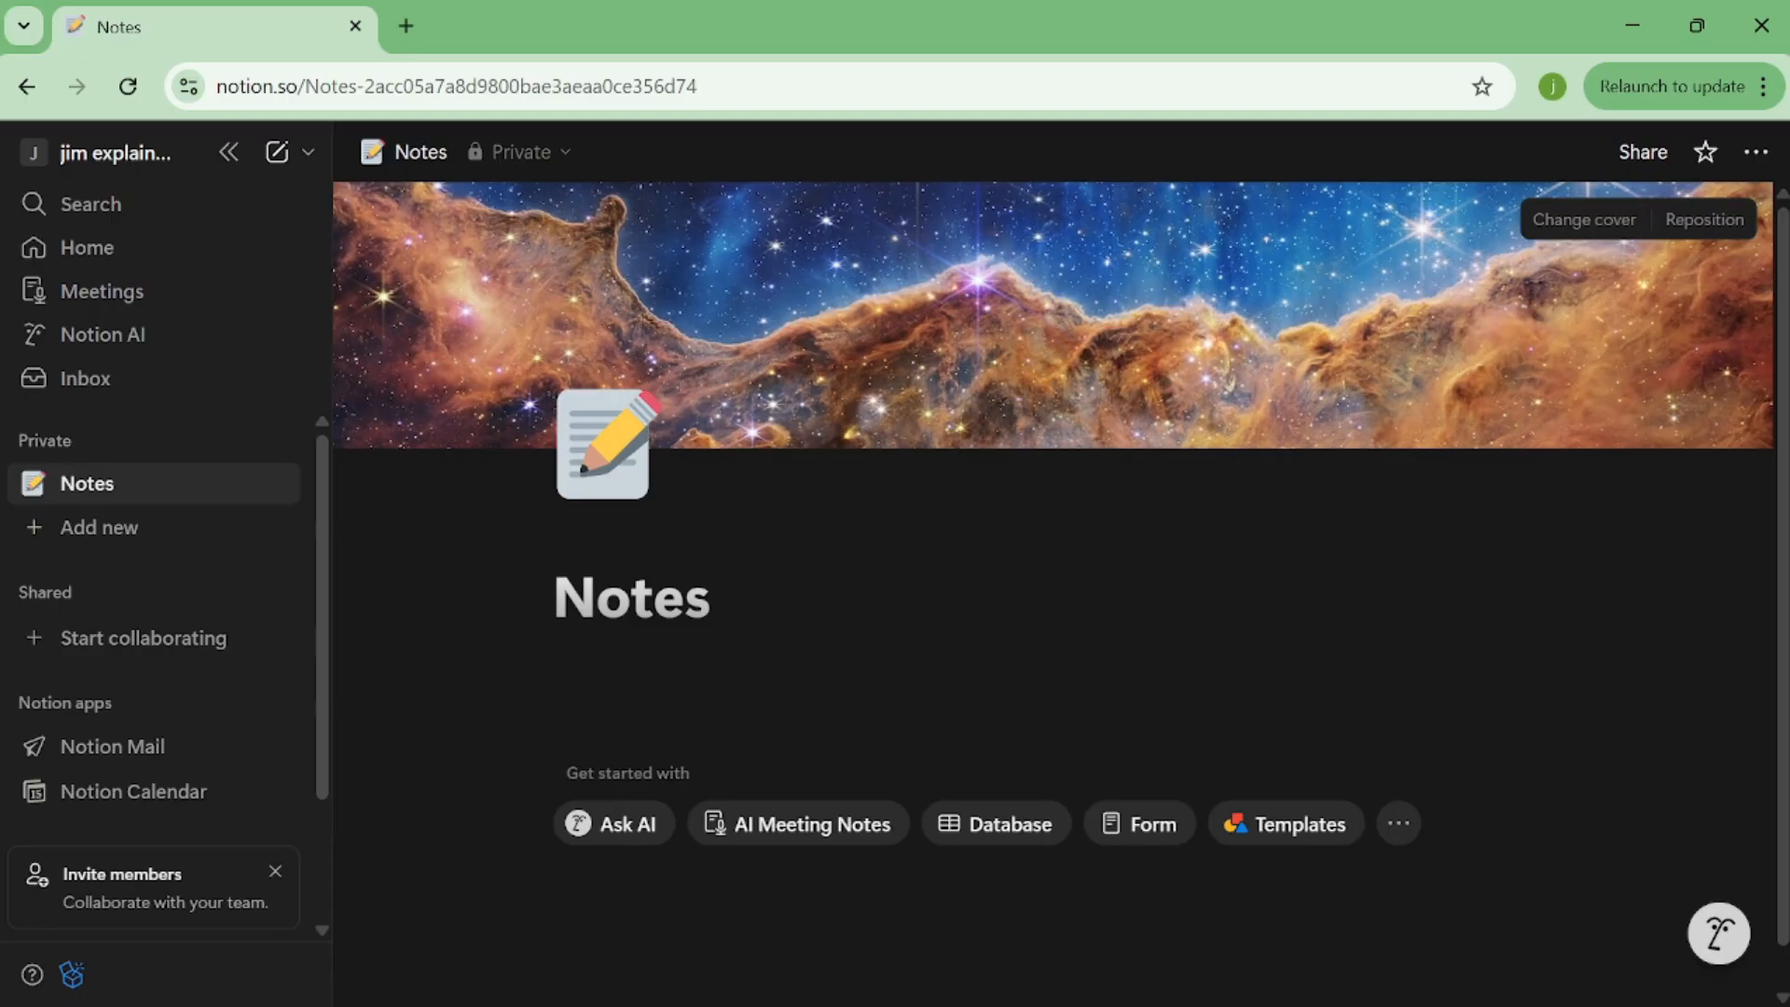
# Step: Insert a table view database in the page body and title it "My notes"
pyautogui.click(671, 674)
pyautogui.write('/data')
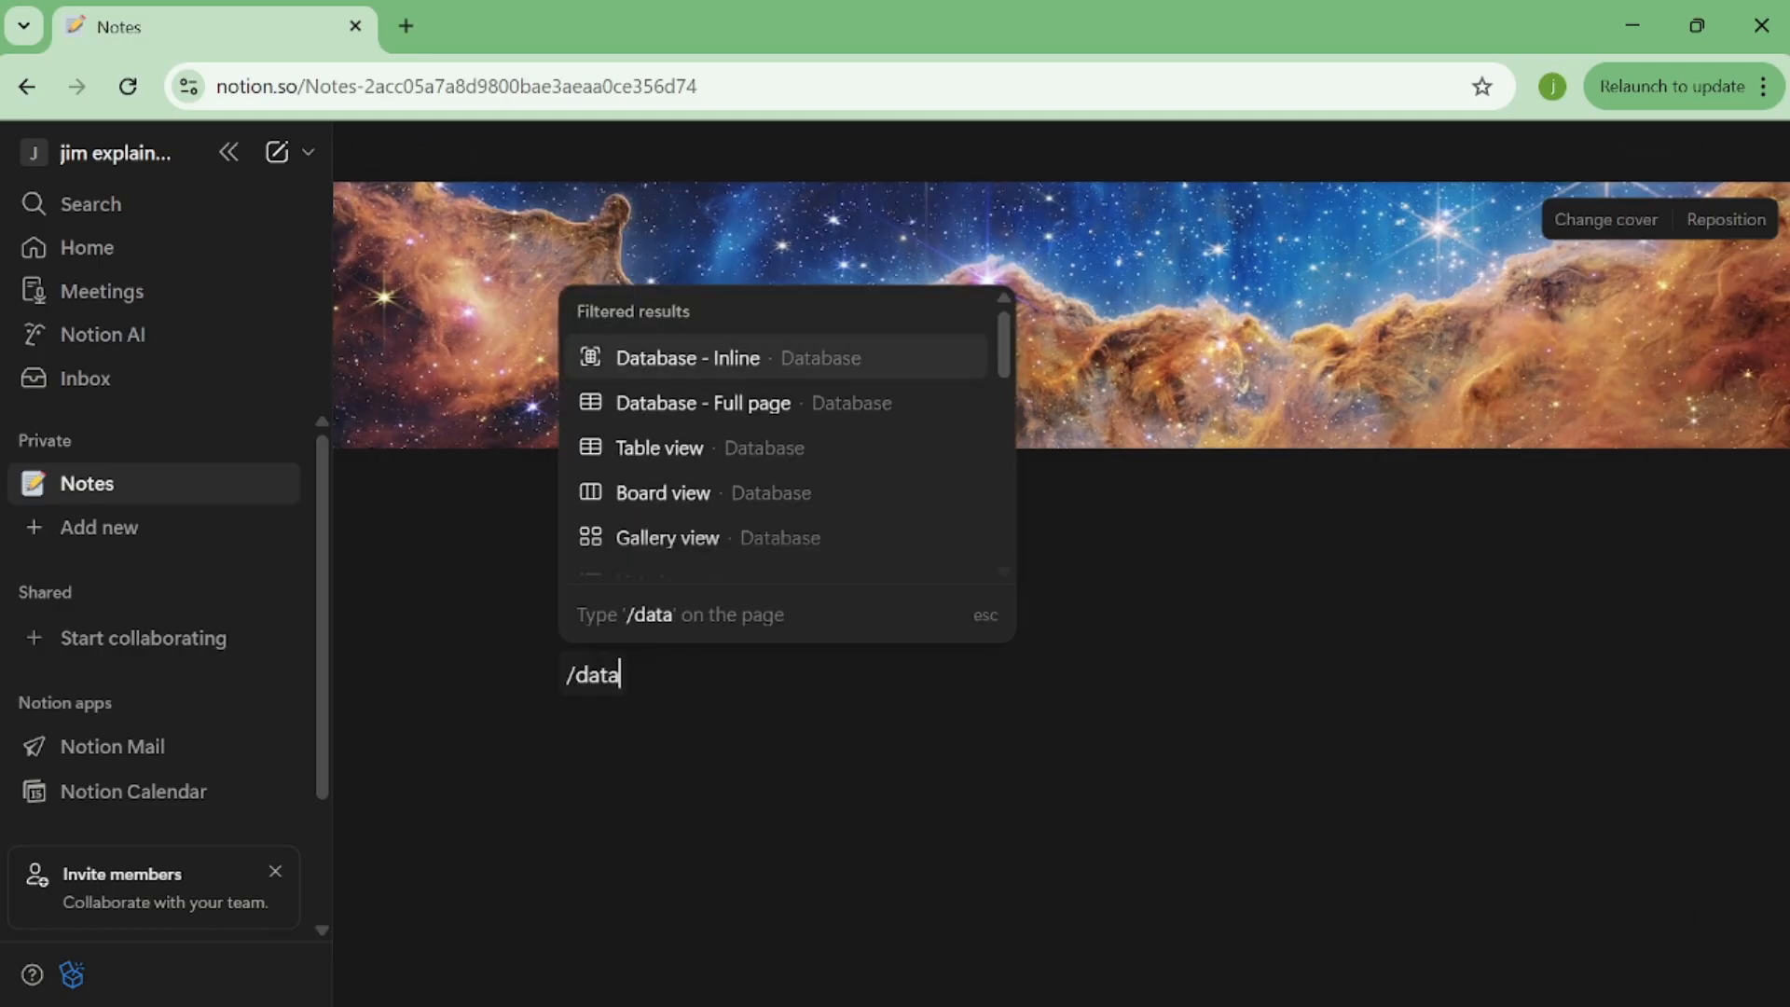
pyautogui.click(797, 455)
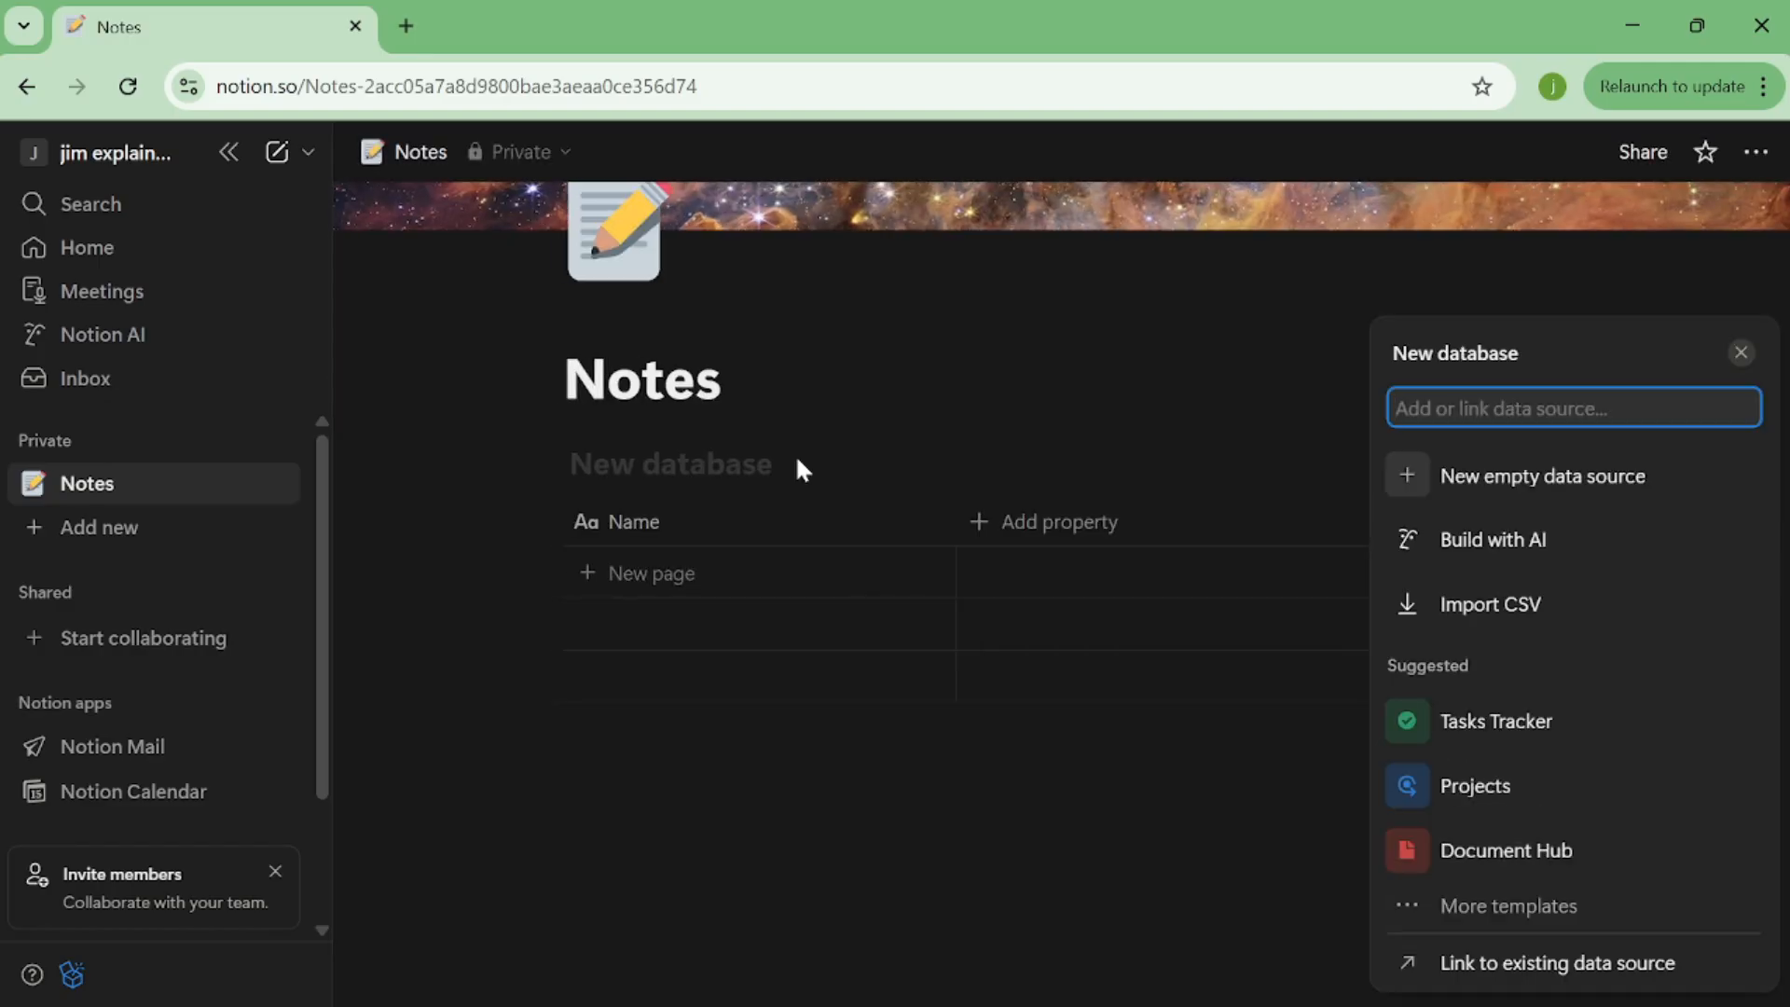
pyautogui.click(767, 458)
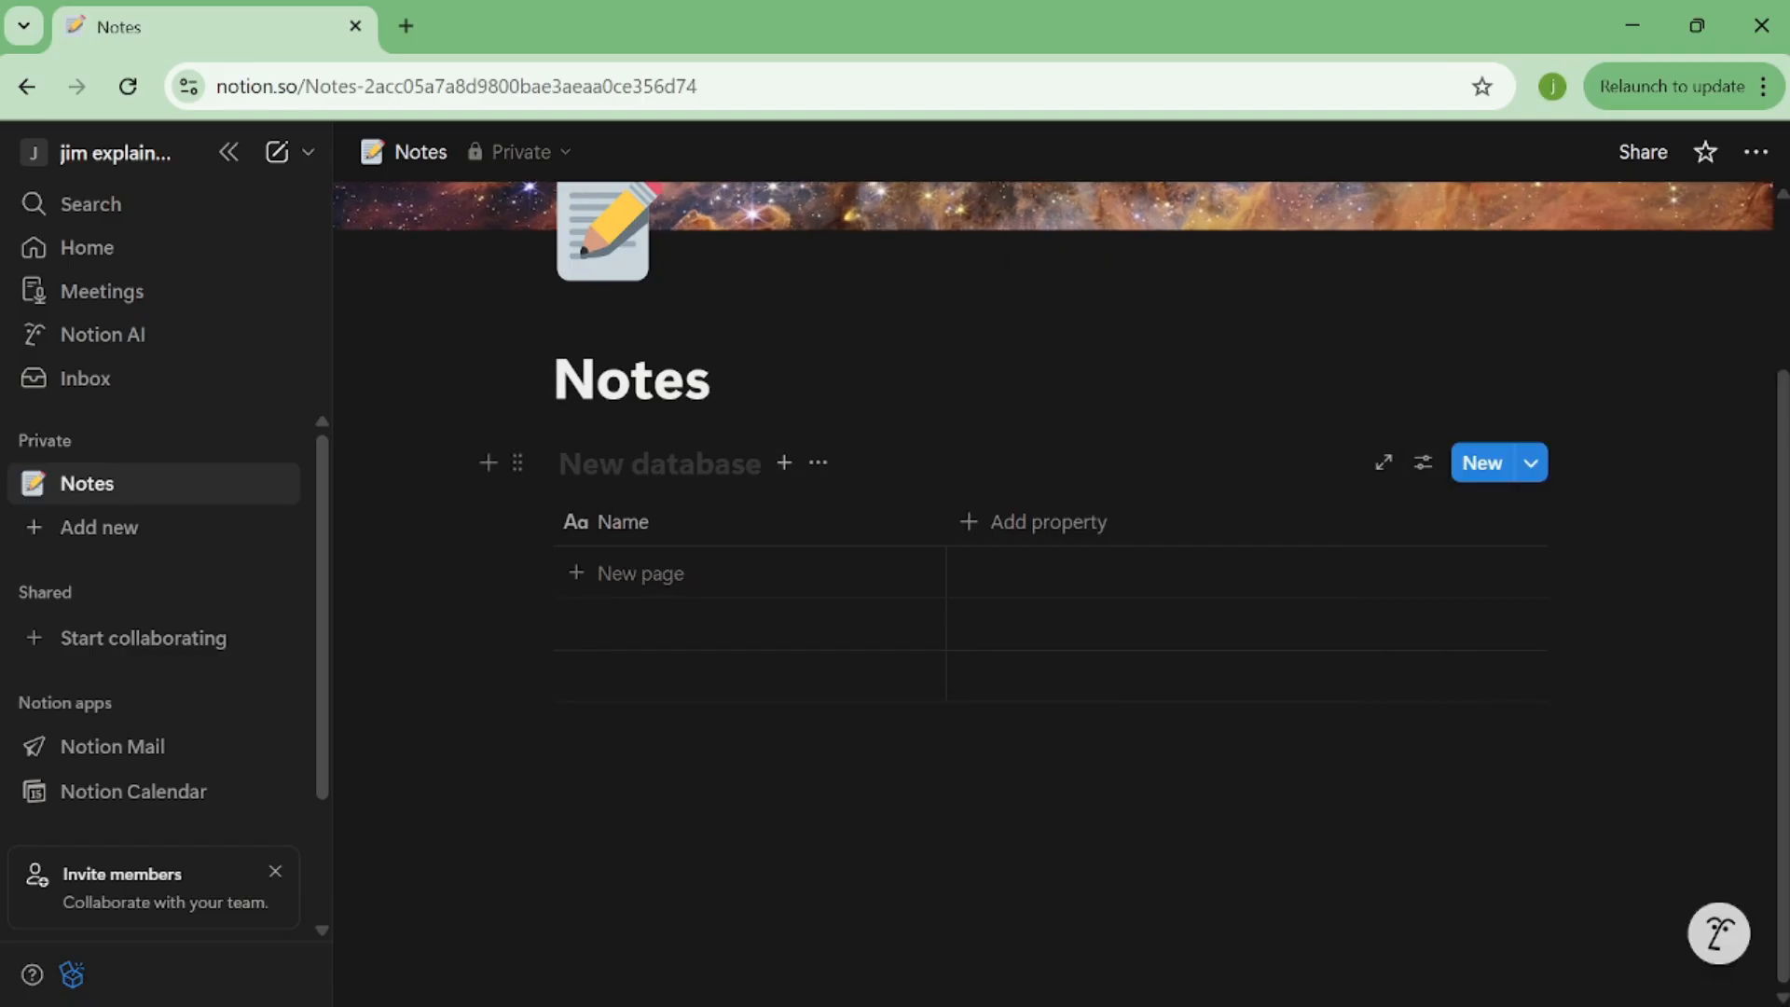
pyautogui.write('My notes')
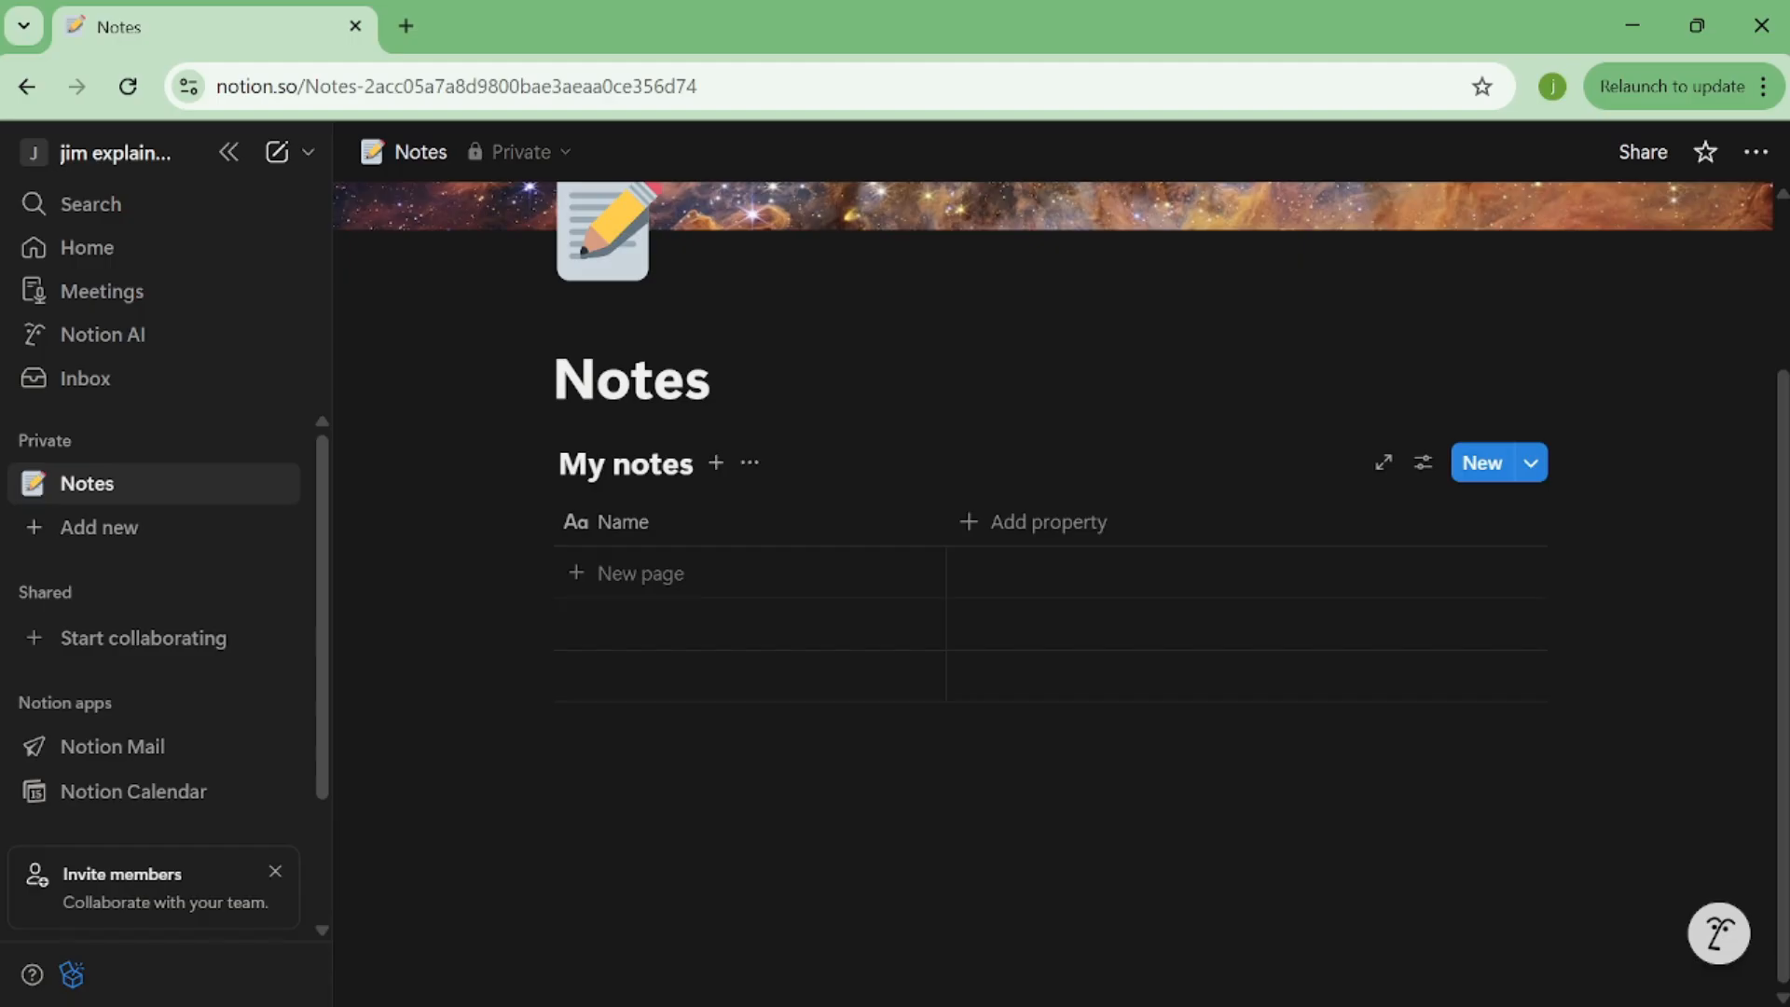
# Step: Insert a button block below the table with an action that adds a page to My notes
pyautogui.click(727, 765)
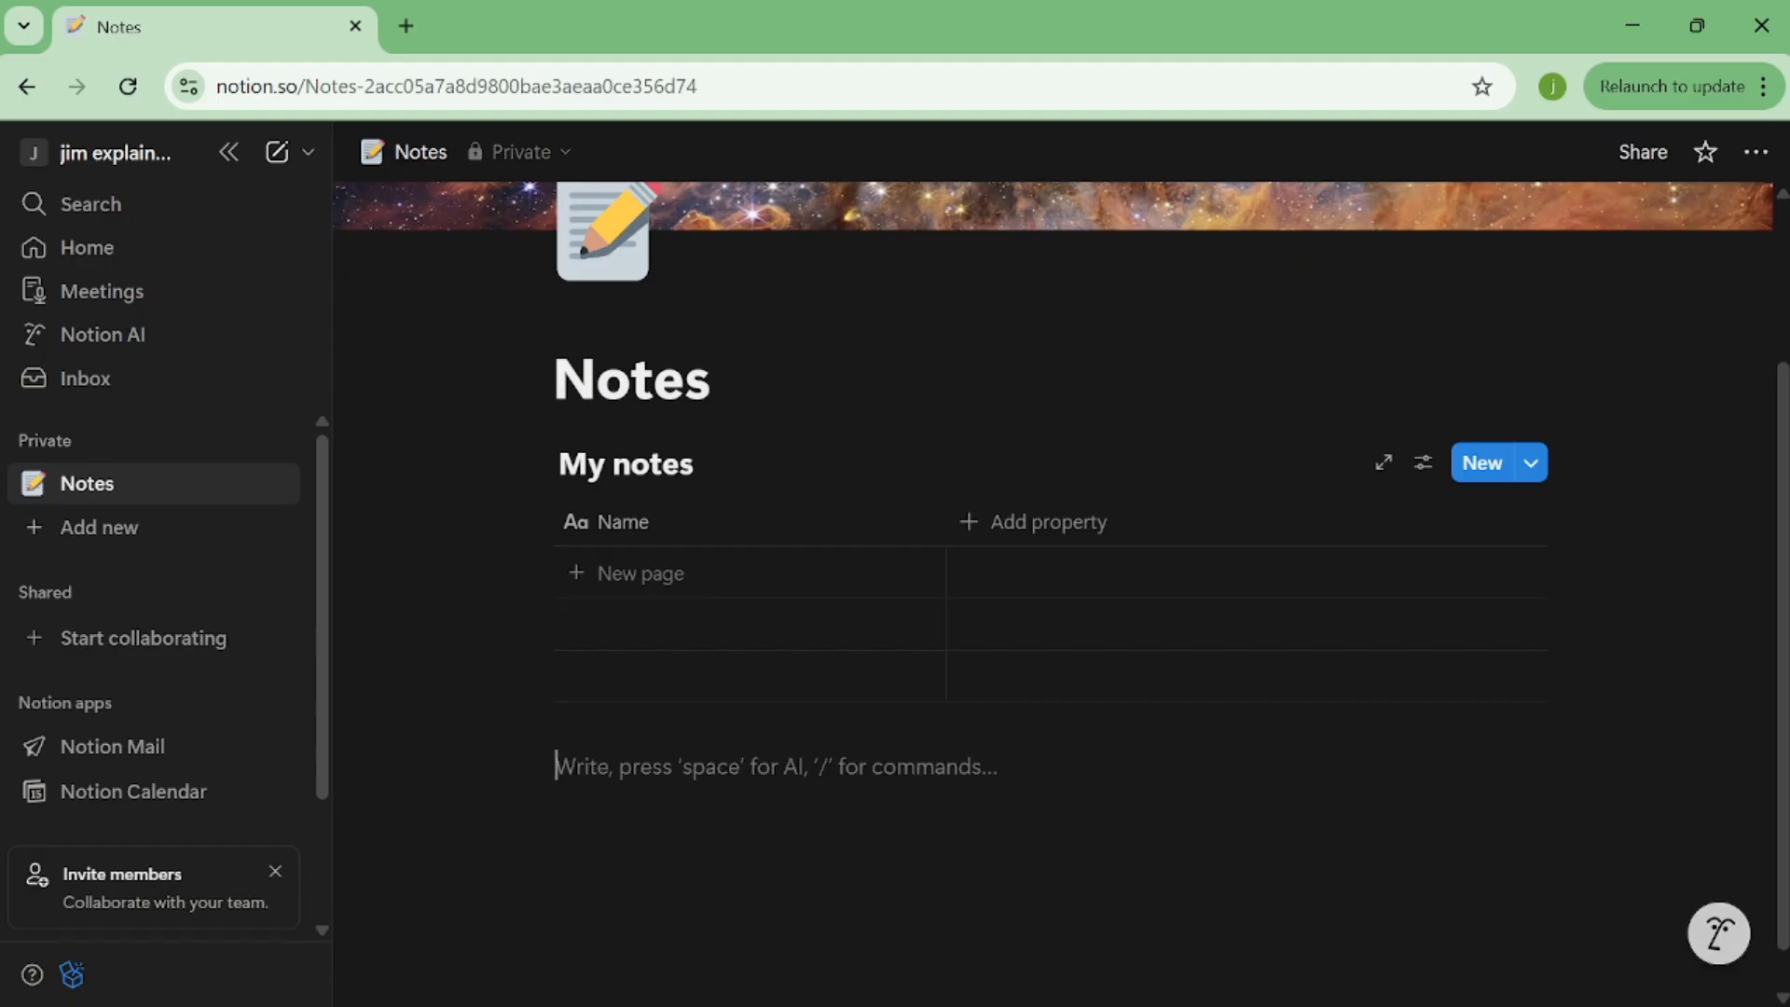
pyautogui.write('/button')
pyautogui.press('Return')
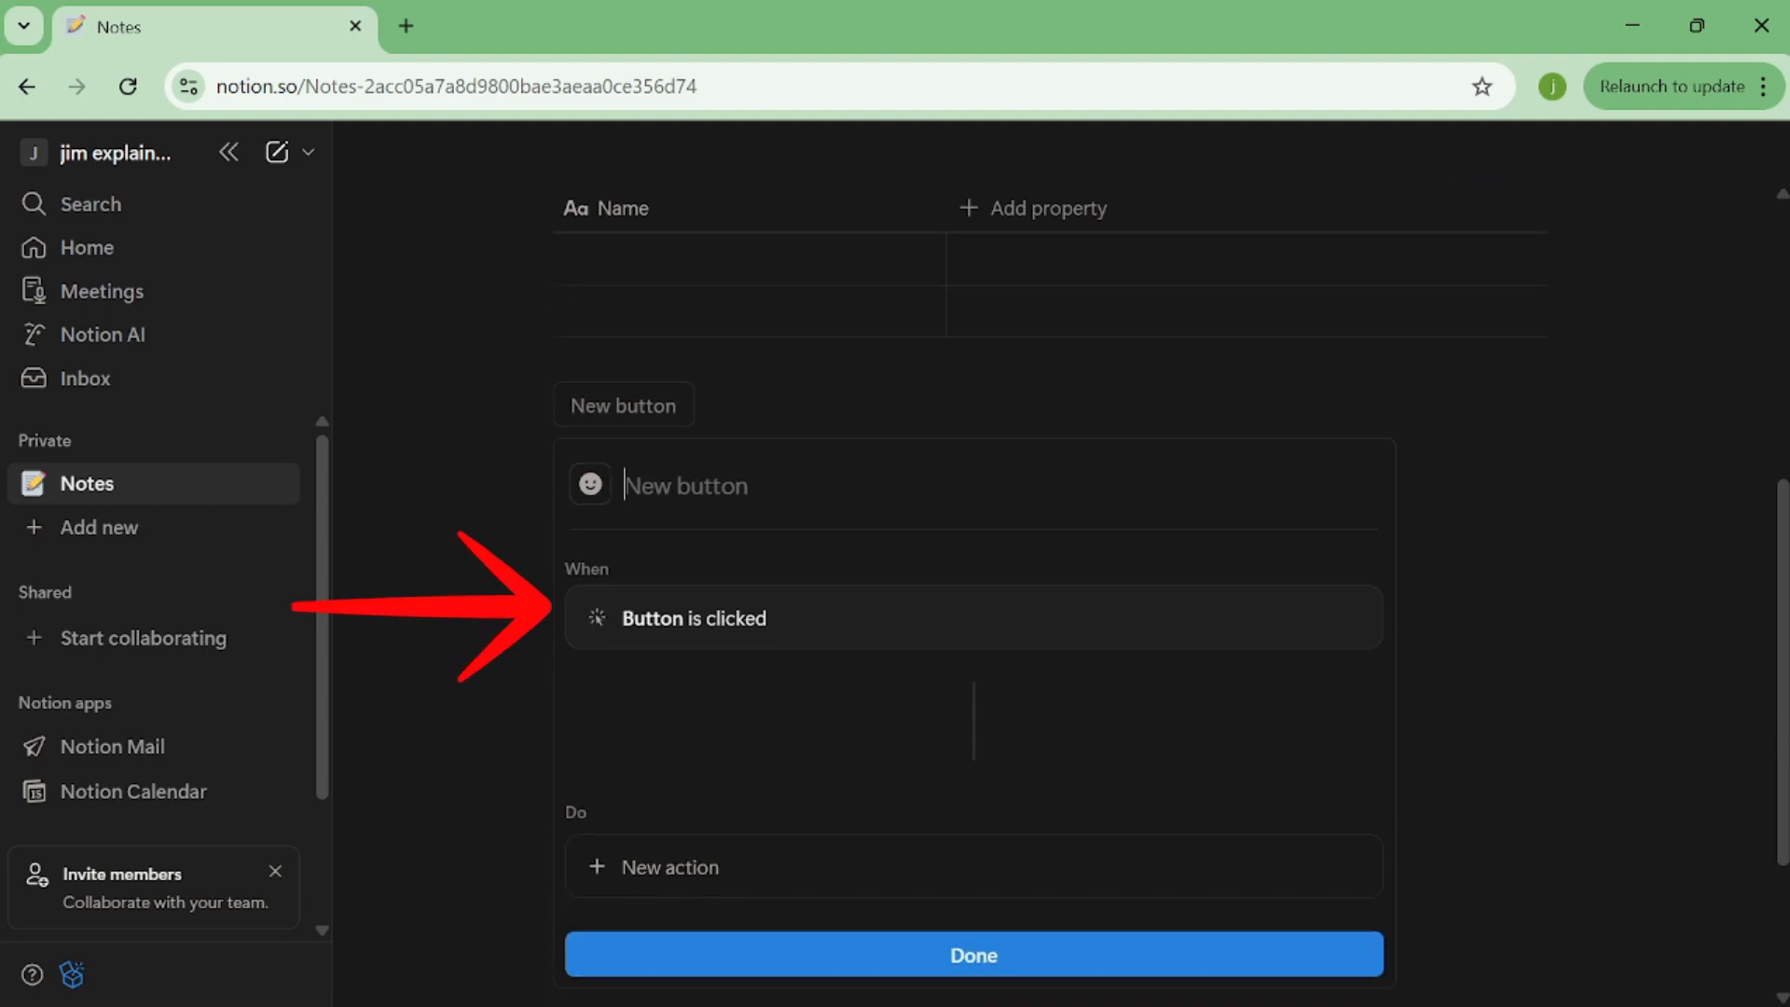
pyautogui.click(675, 869)
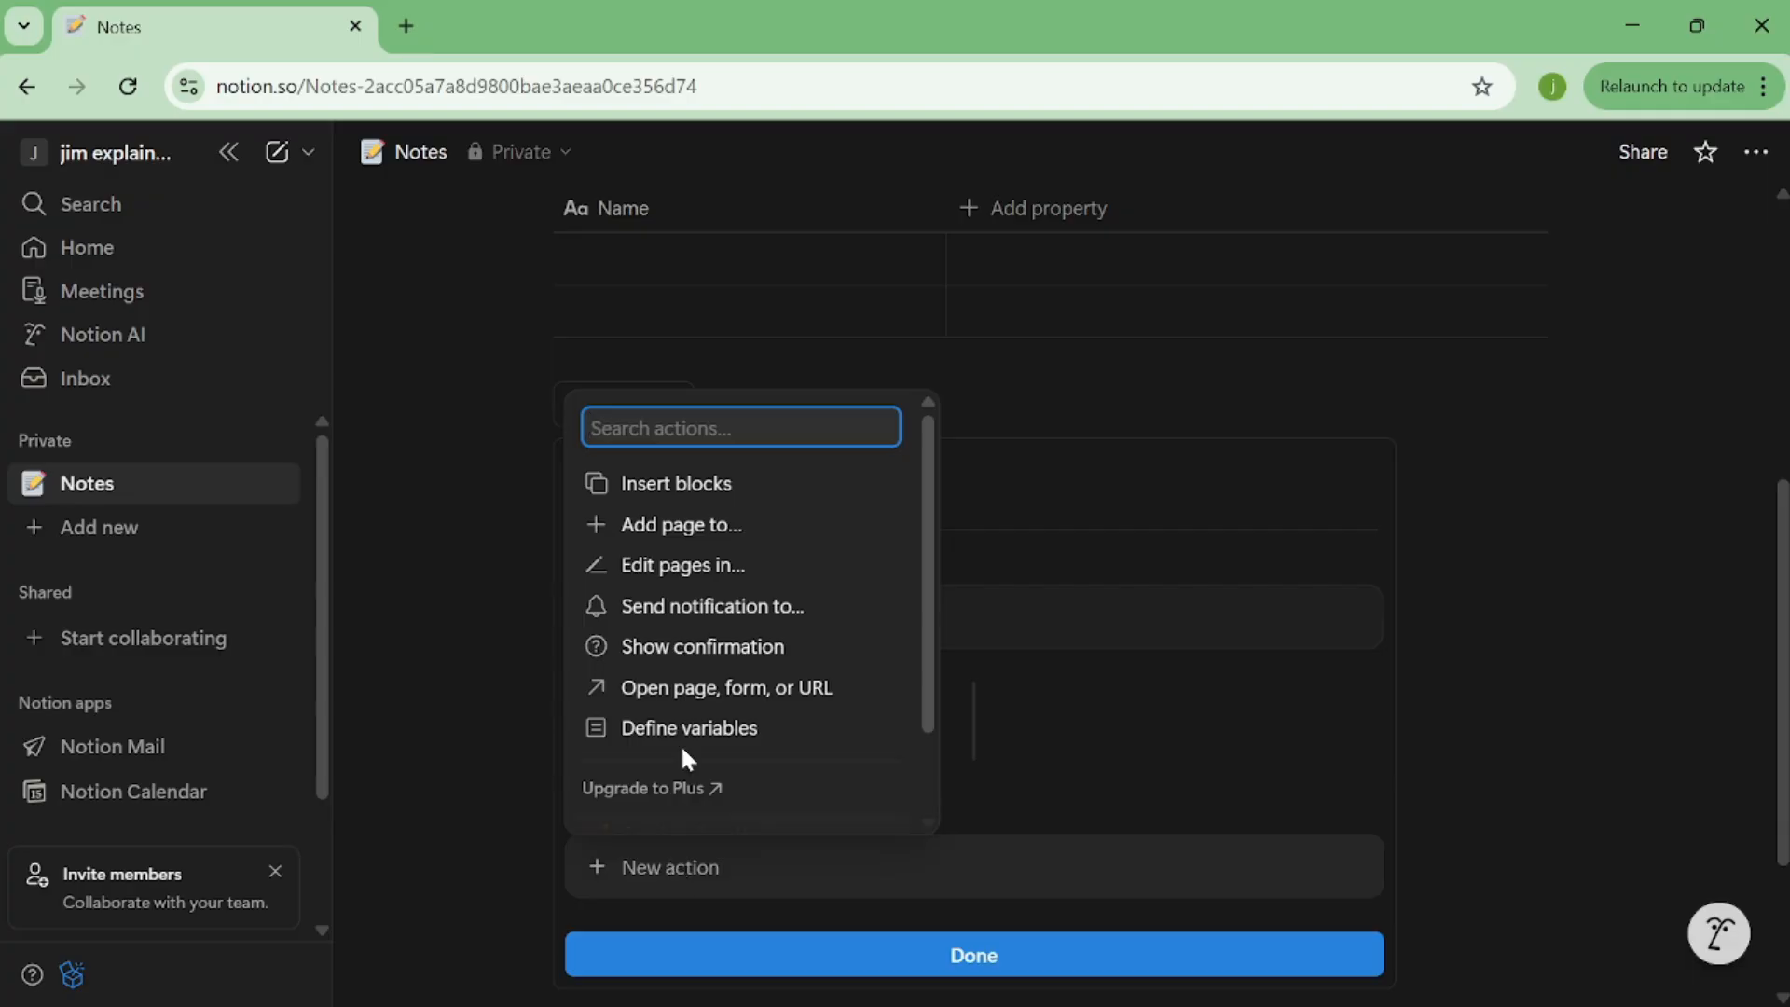
pyautogui.click(682, 524)
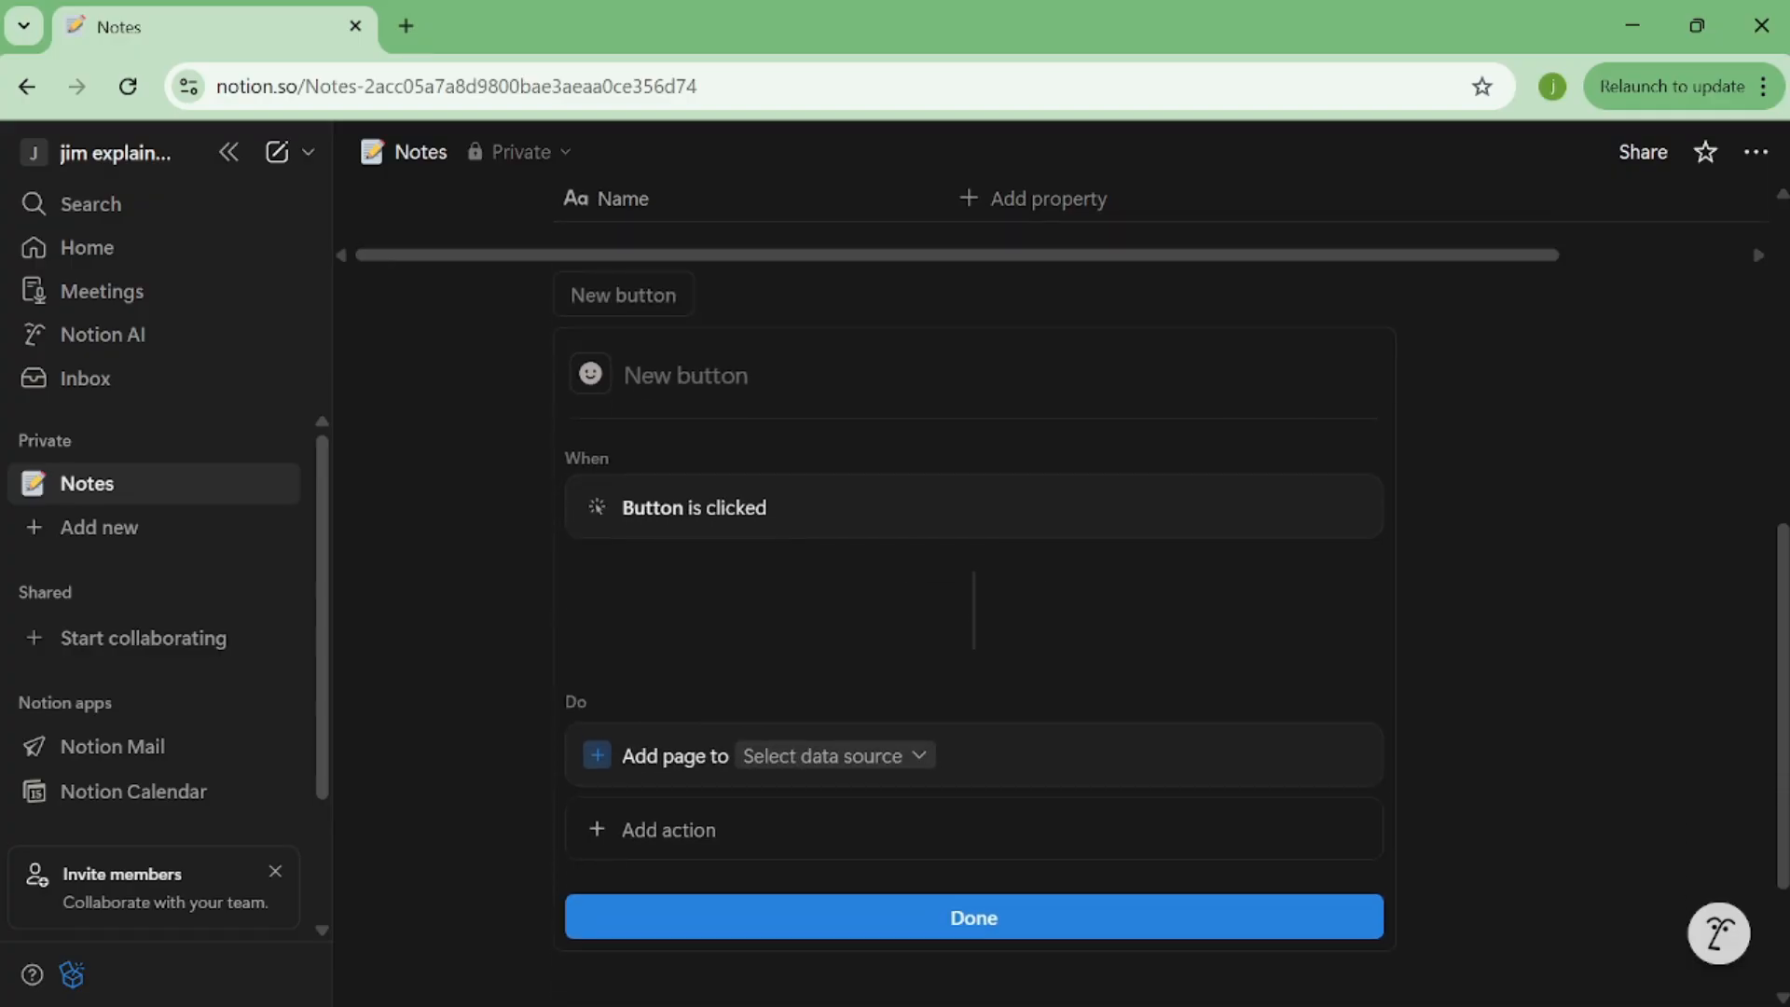
pyautogui.click(919, 759)
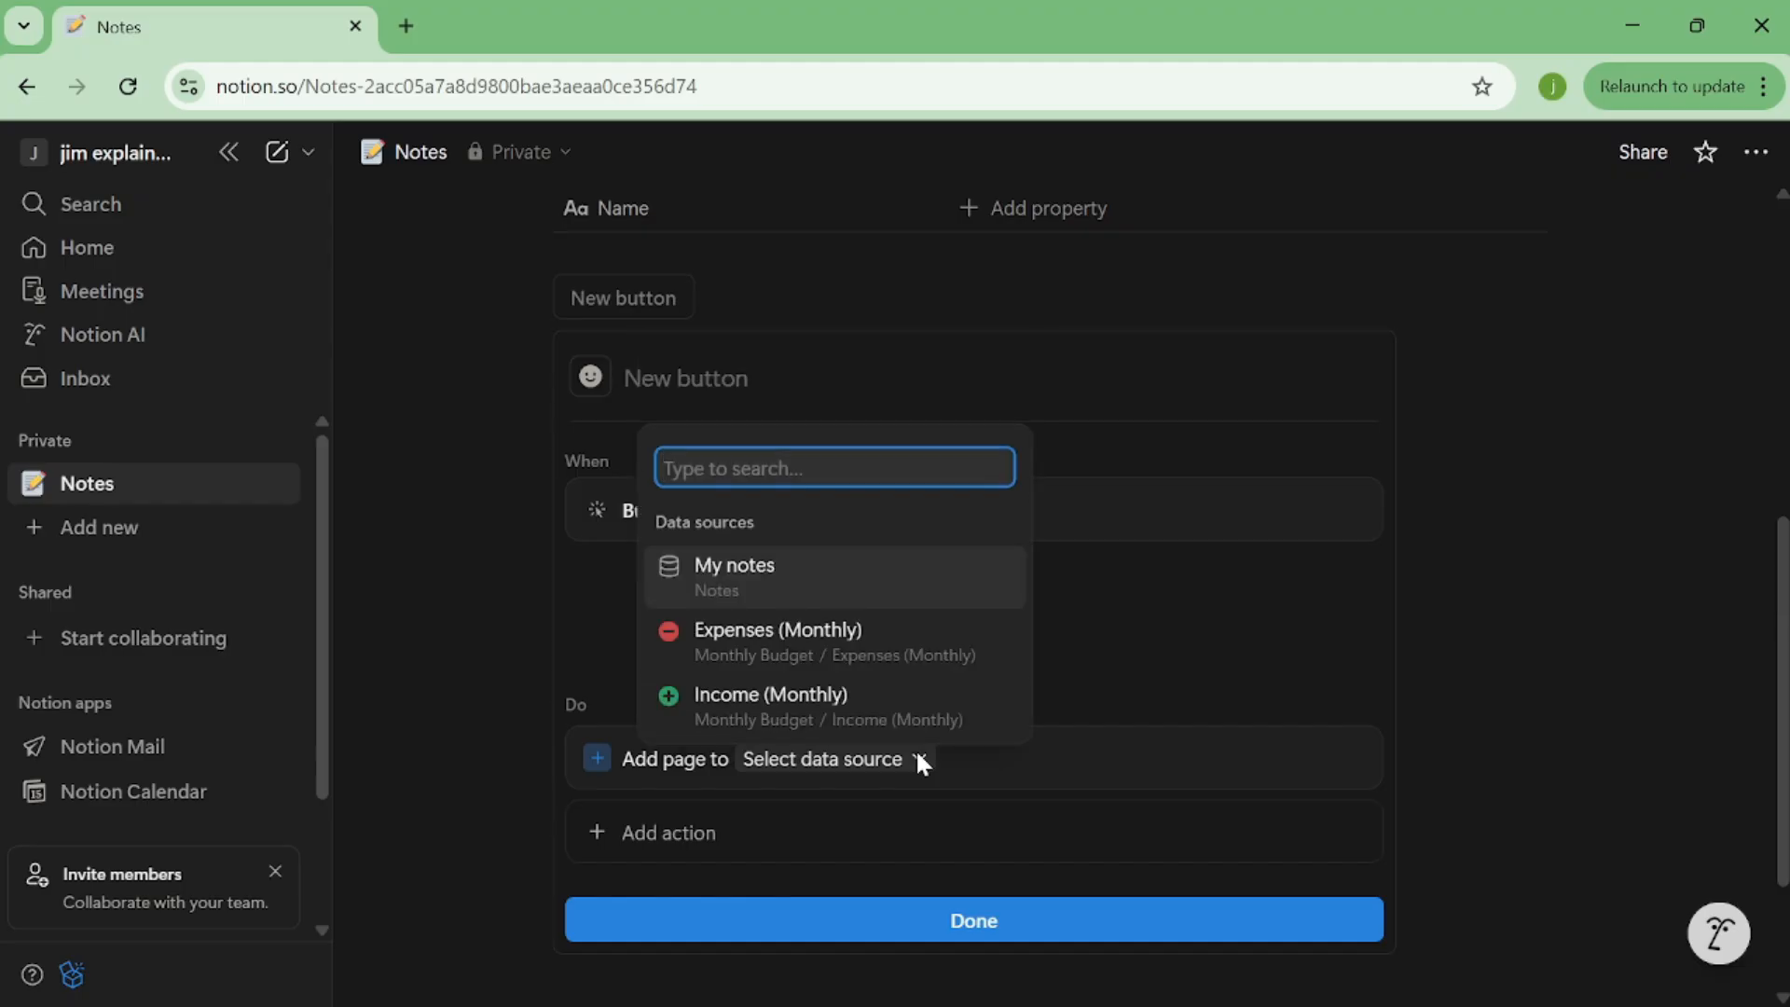
pyautogui.click(839, 587)
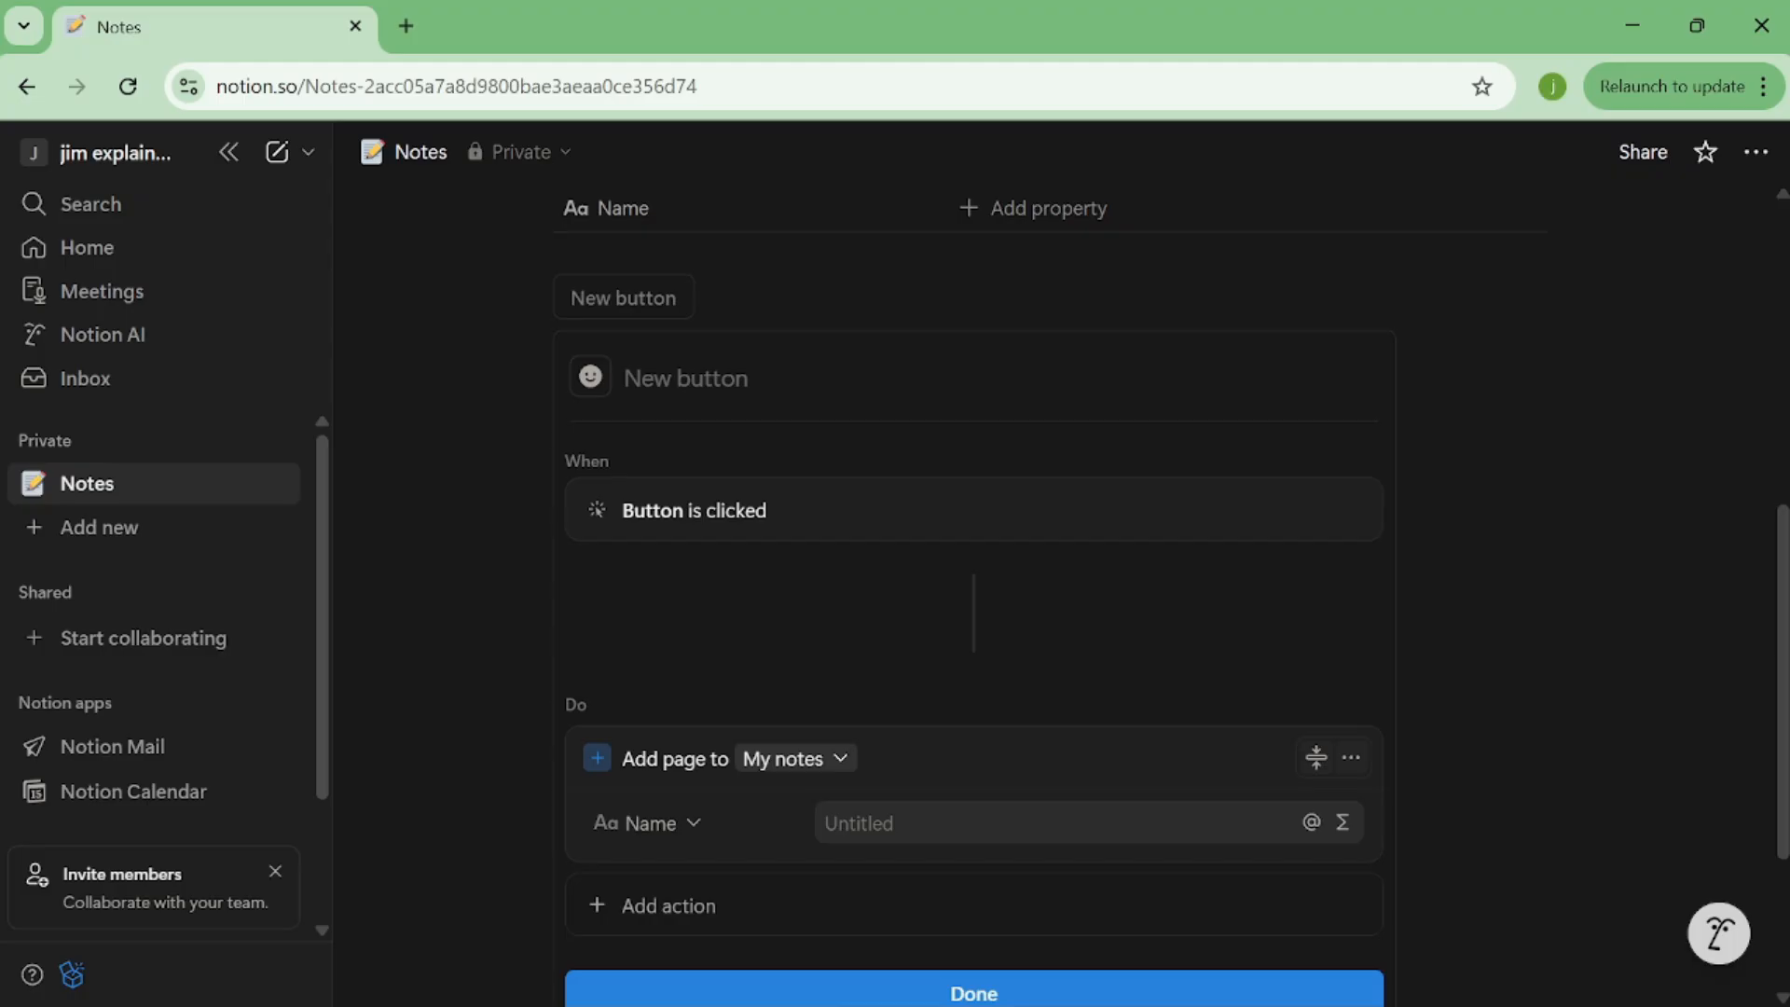
# Step: Add a second button action that opens the page added to My notes, keeping Center peek as the display mode
pyautogui.click(711, 909)
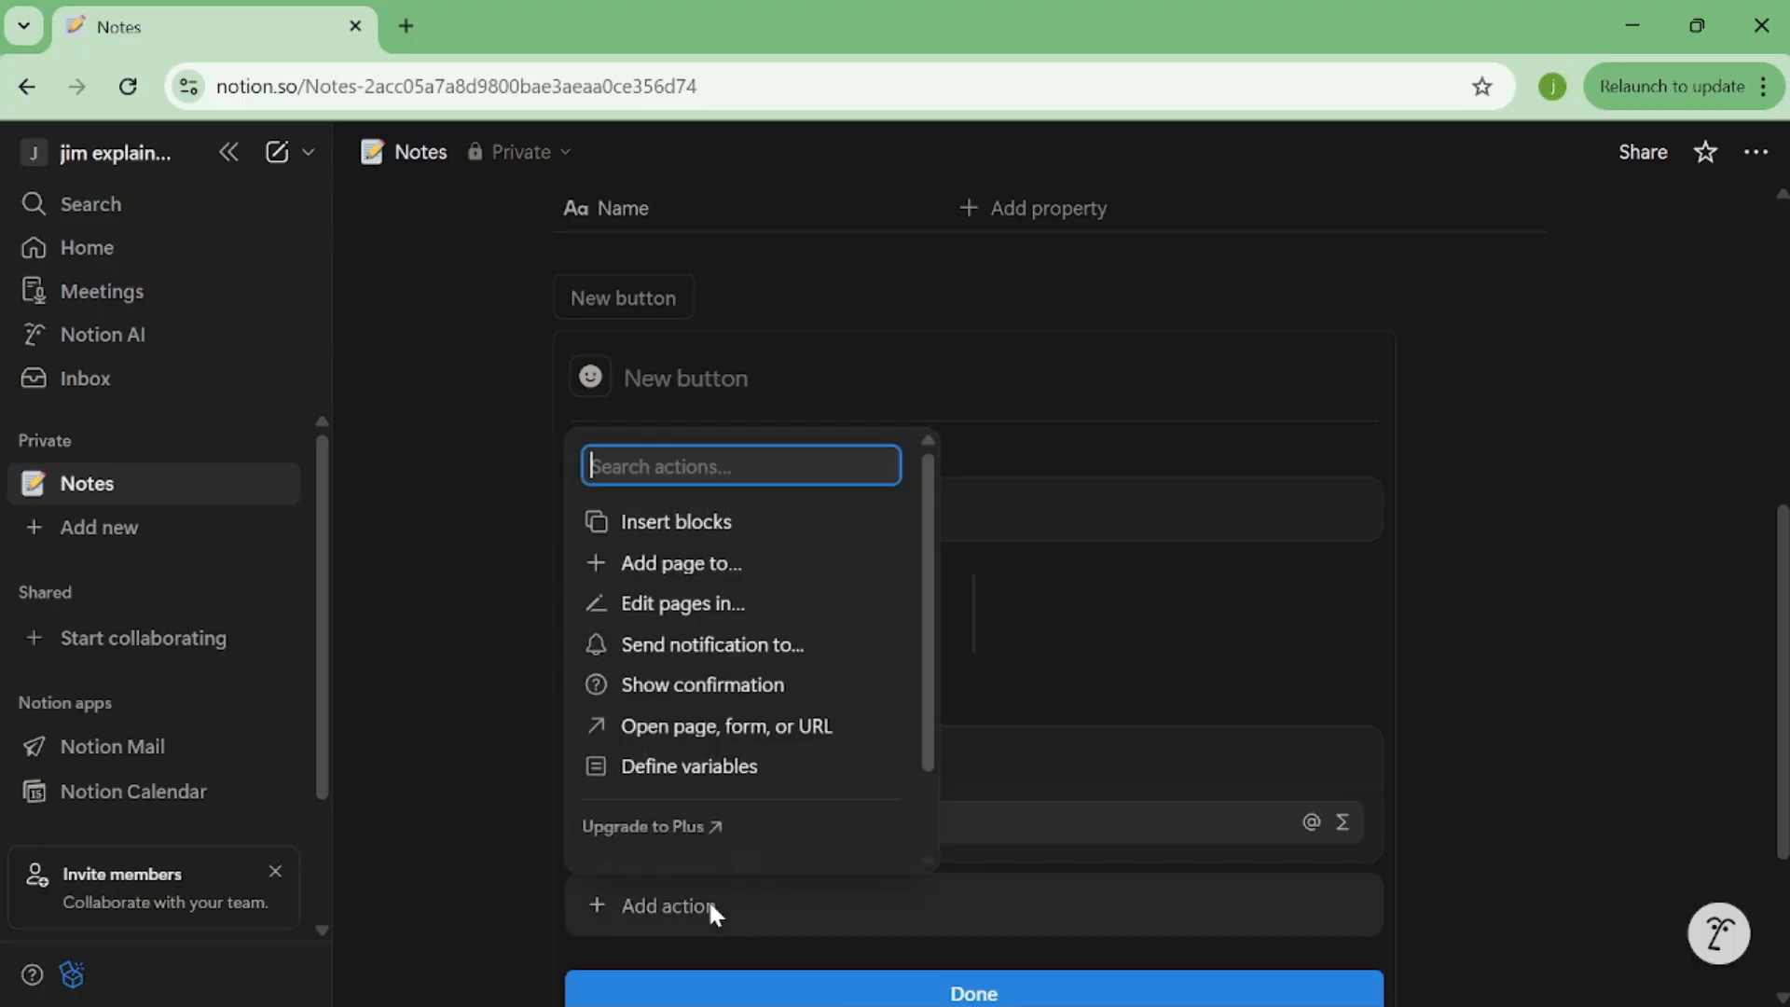
pyautogui.click(728, 727)
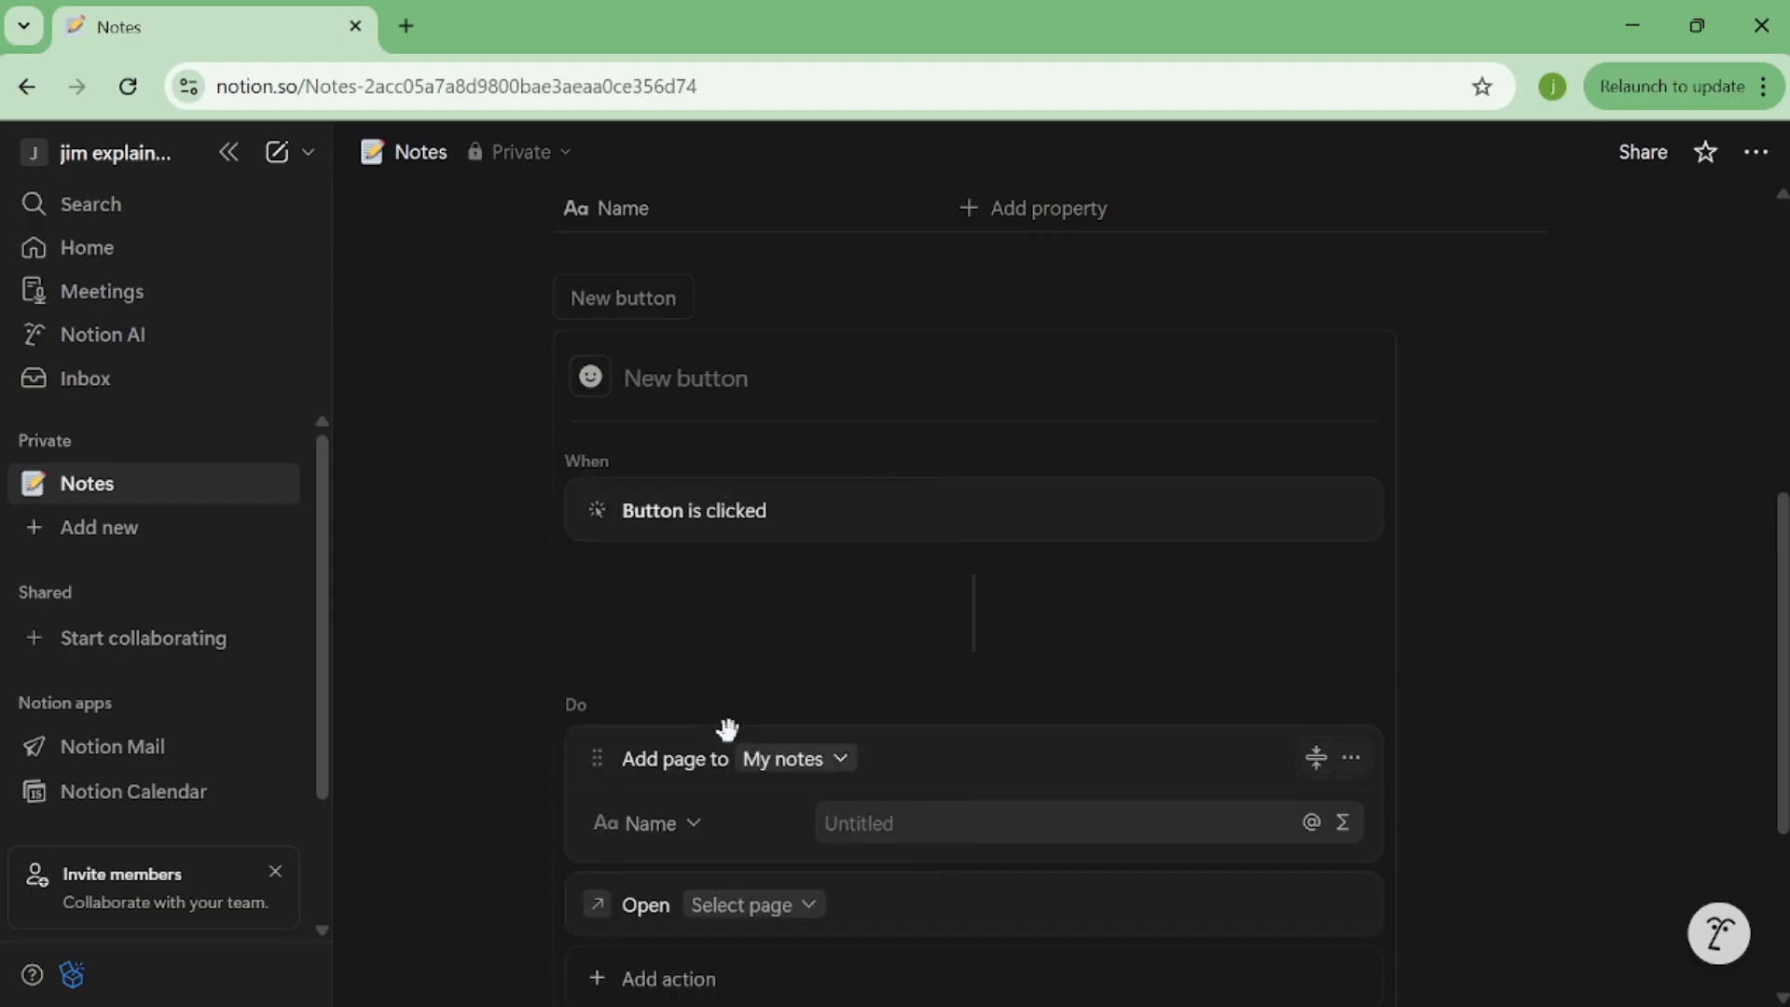
pyautogui.scroll(-2, 728, 745)
pyautogui.click(734, 777)
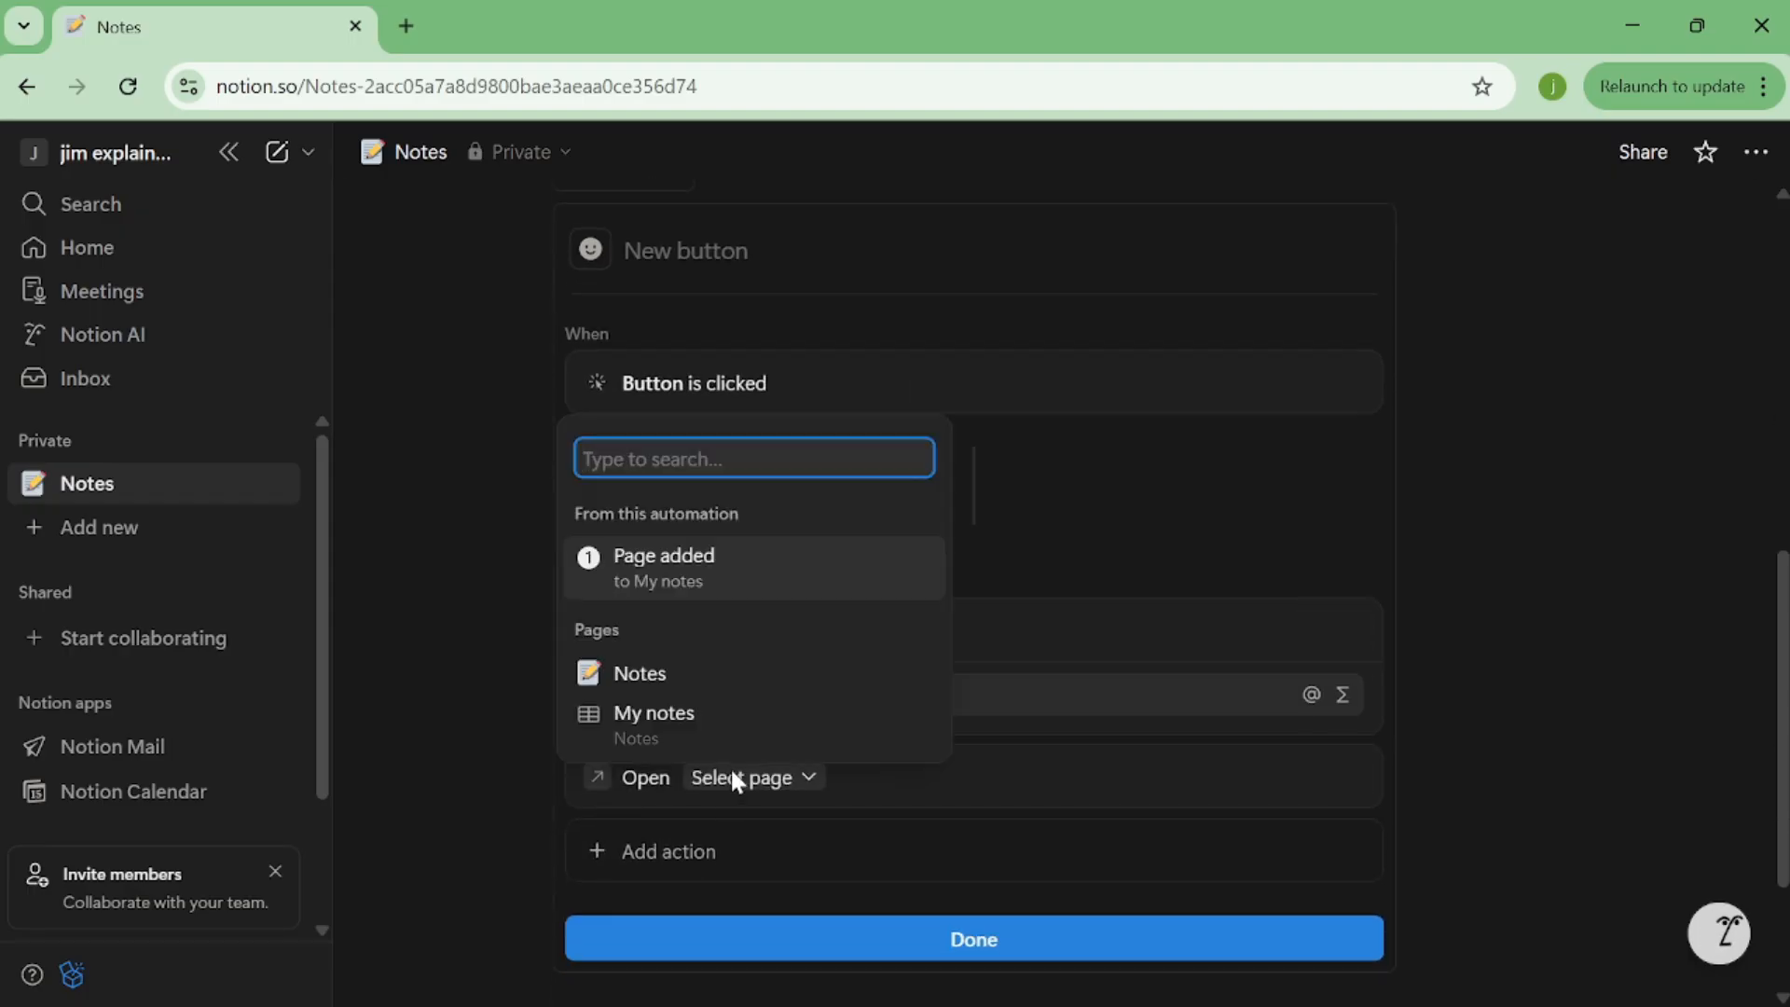
pyautogui.click(735, 569)
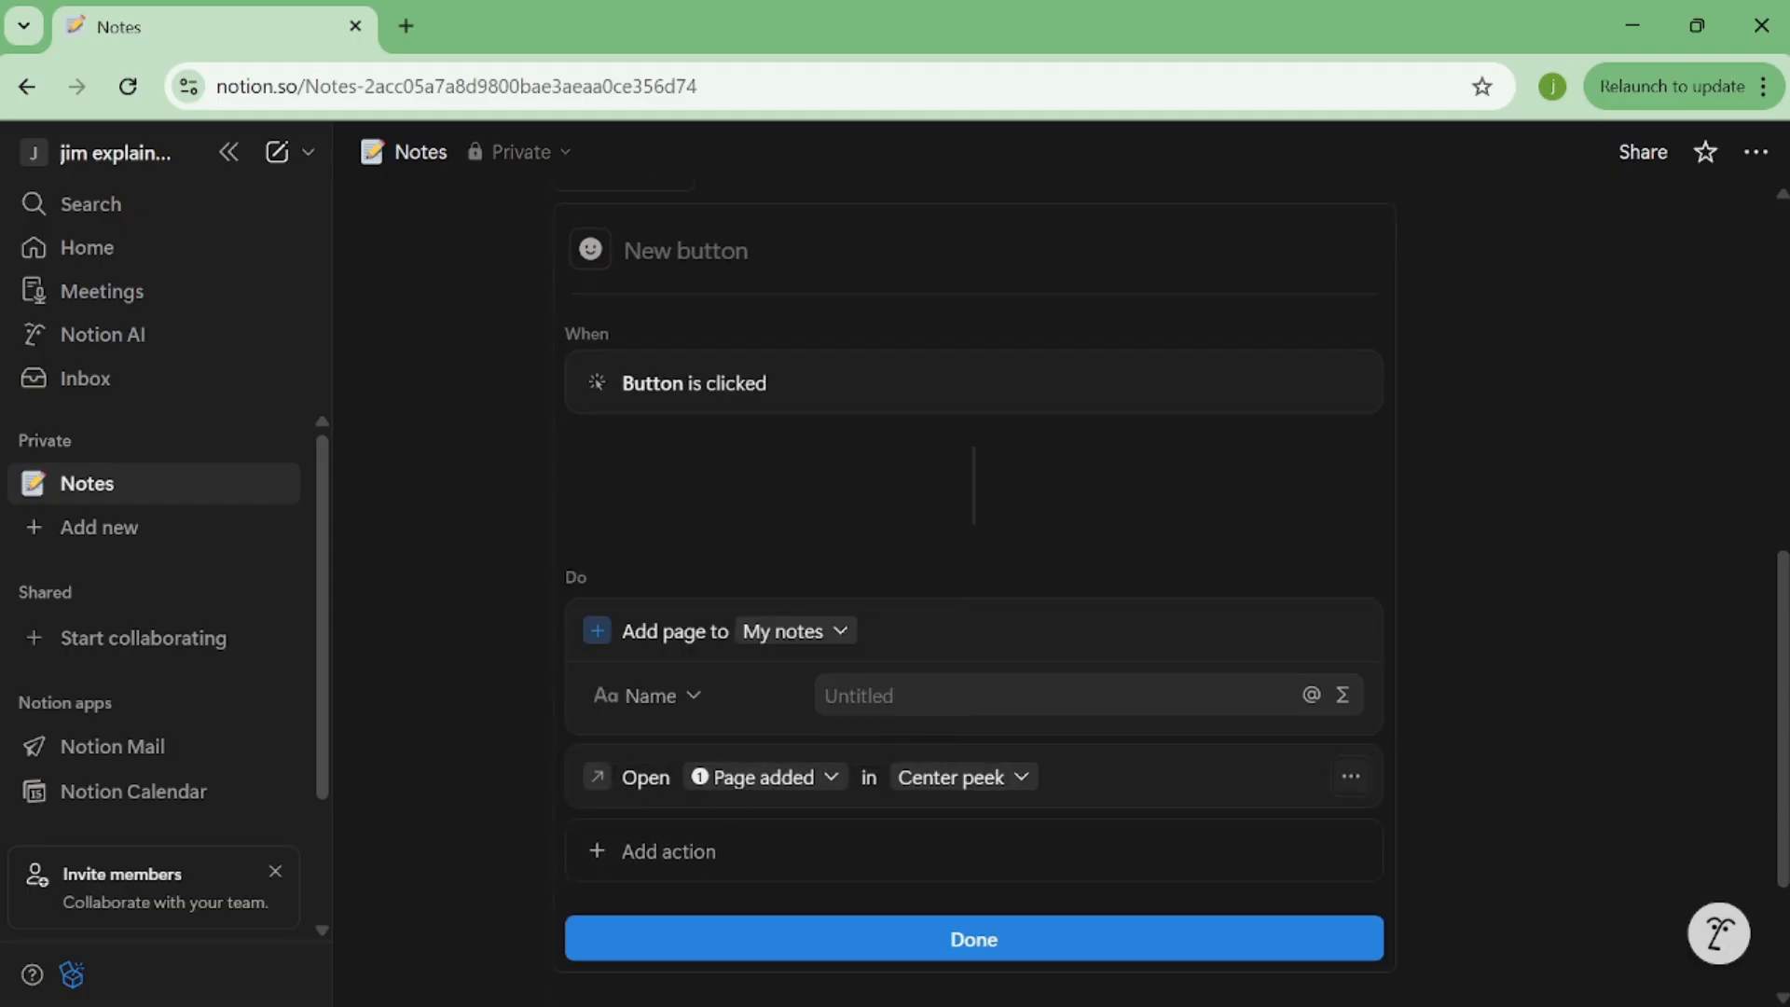
pyautogui.click(955, 779)
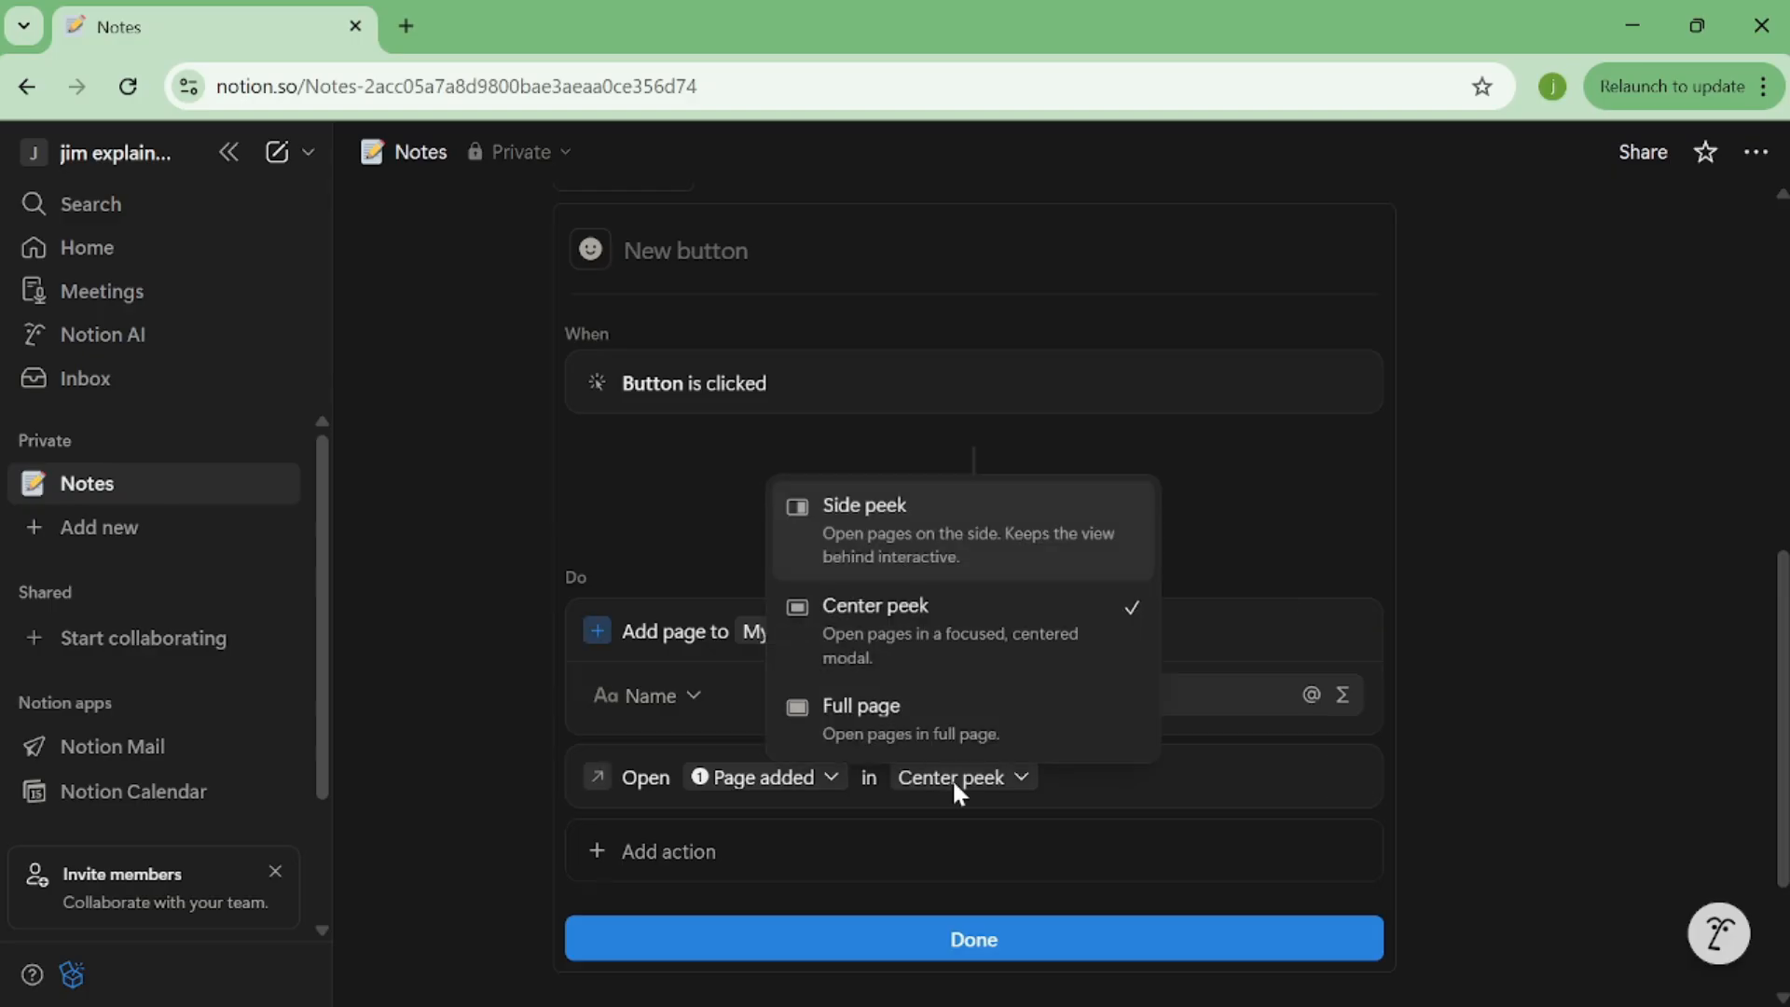
pyautogui.click(954, 779)
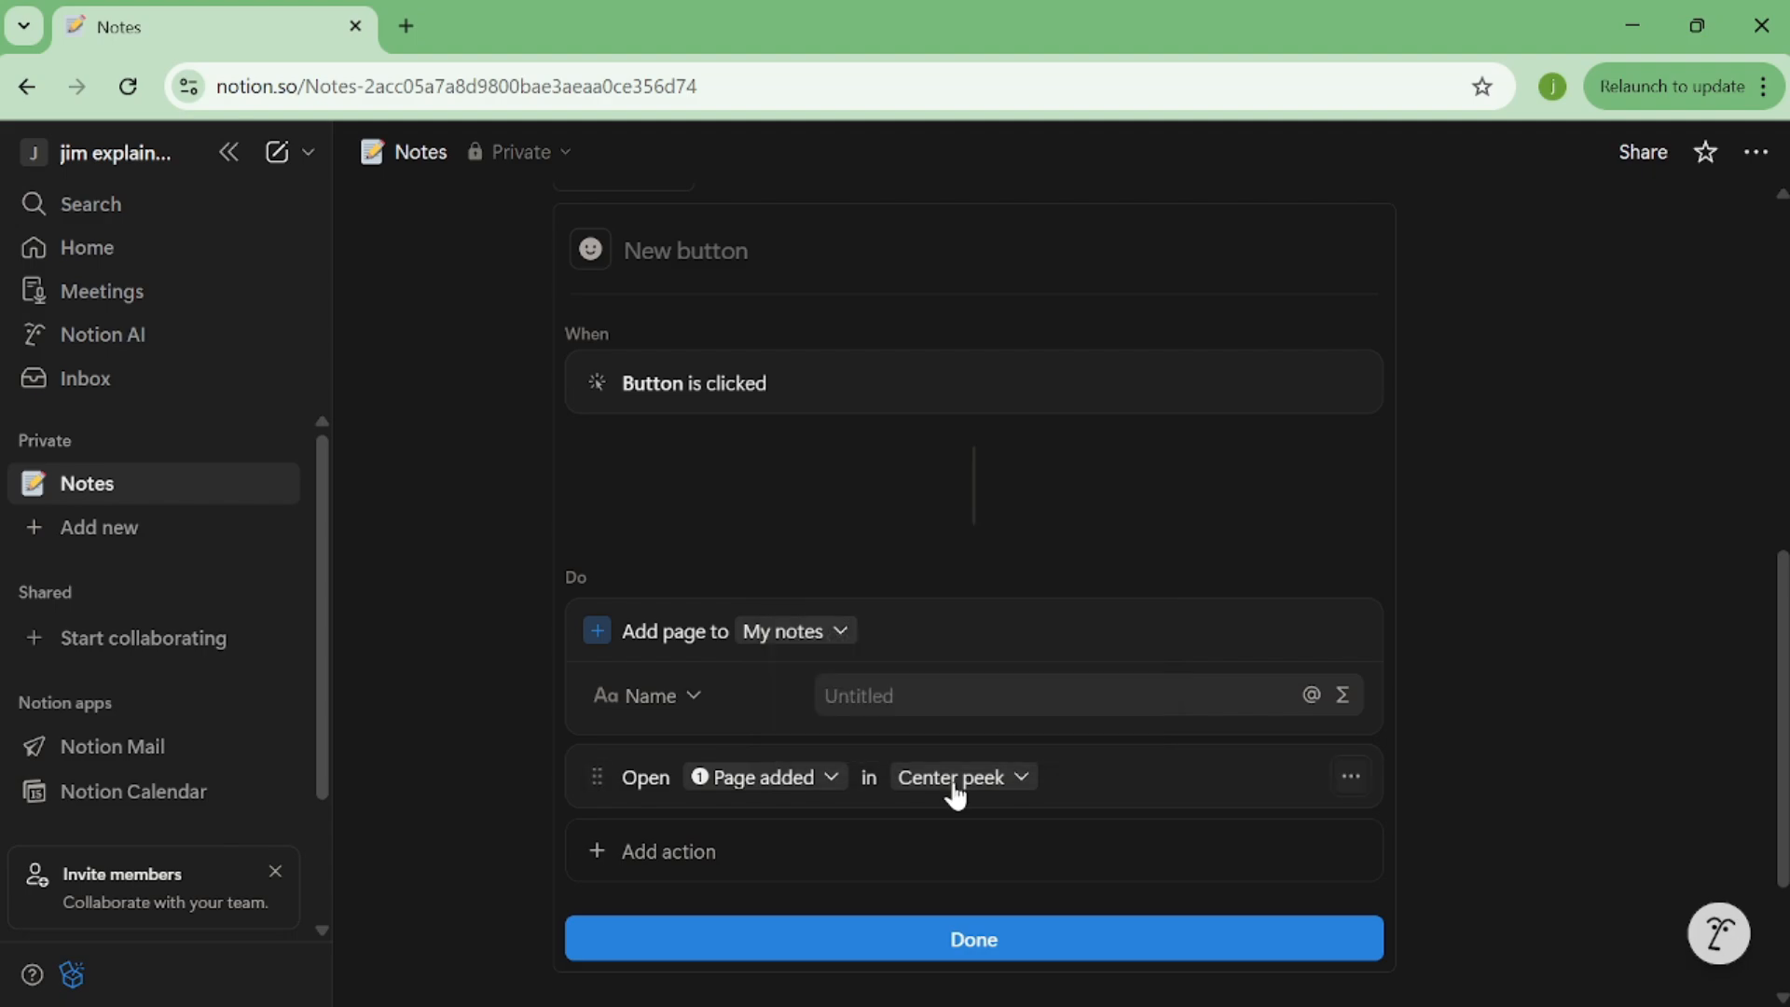
# Step: Name the button "New Note" and finish its configuration
pyautogui.scroll(1, 955, 793)
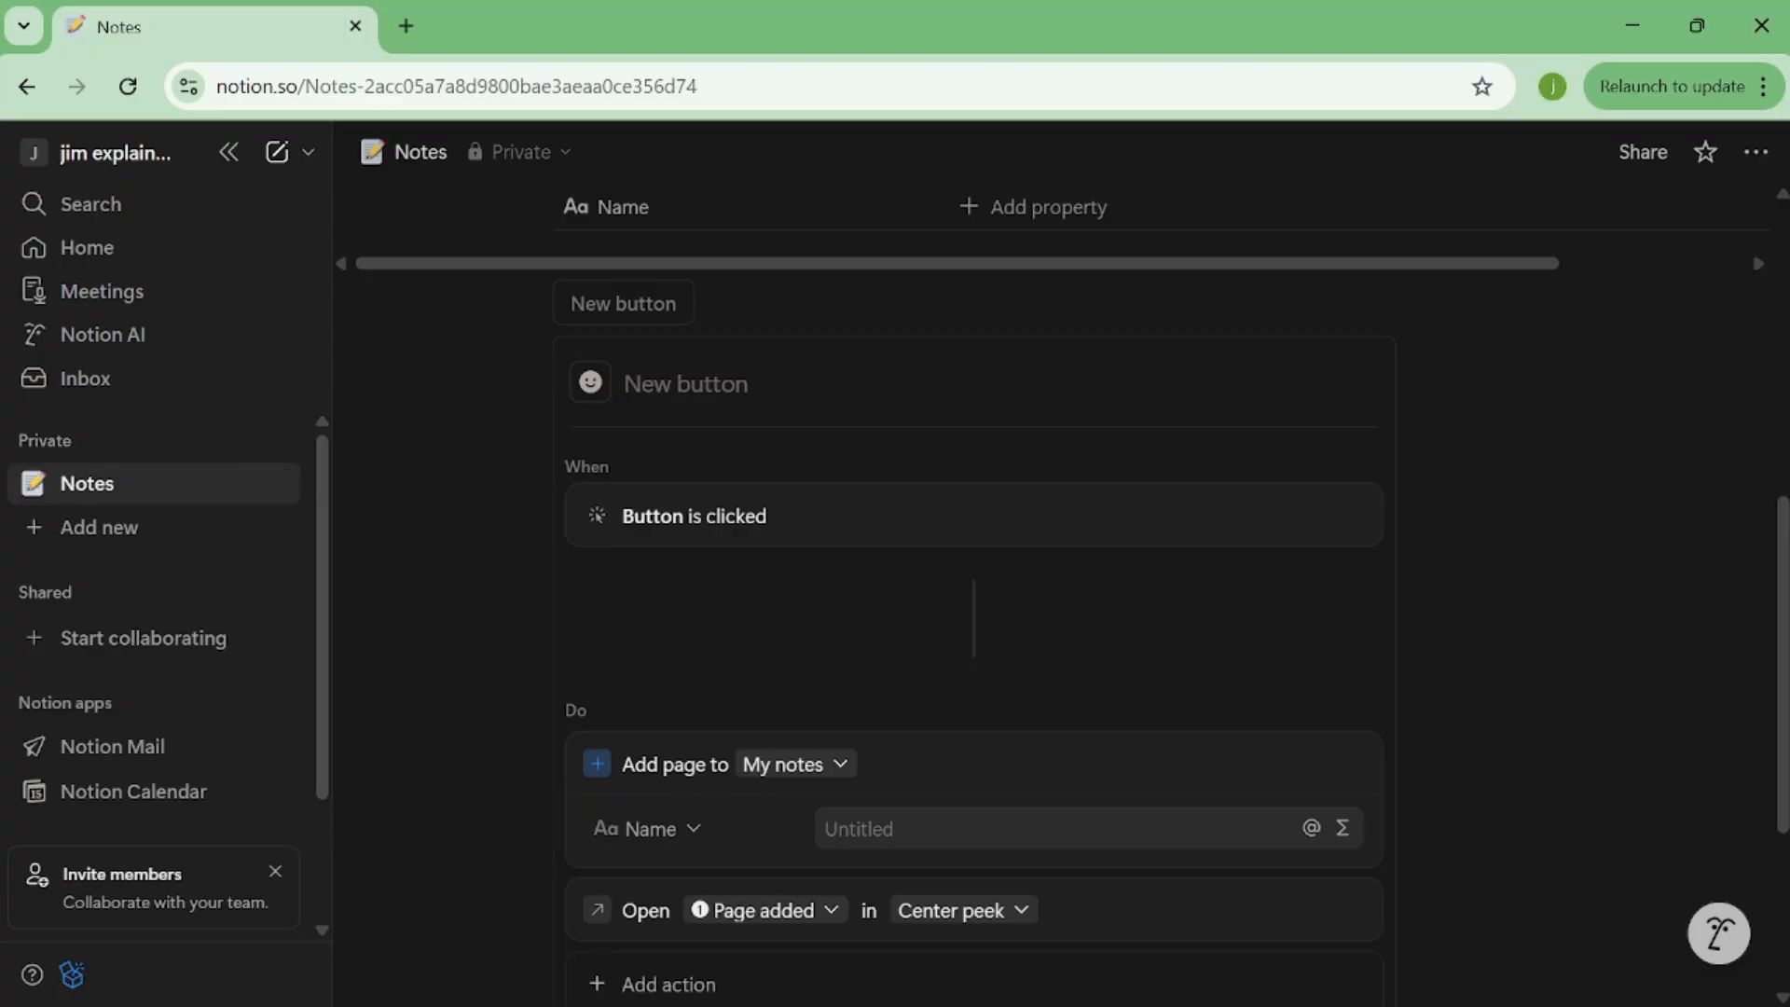
pyautogui.write('New Note')
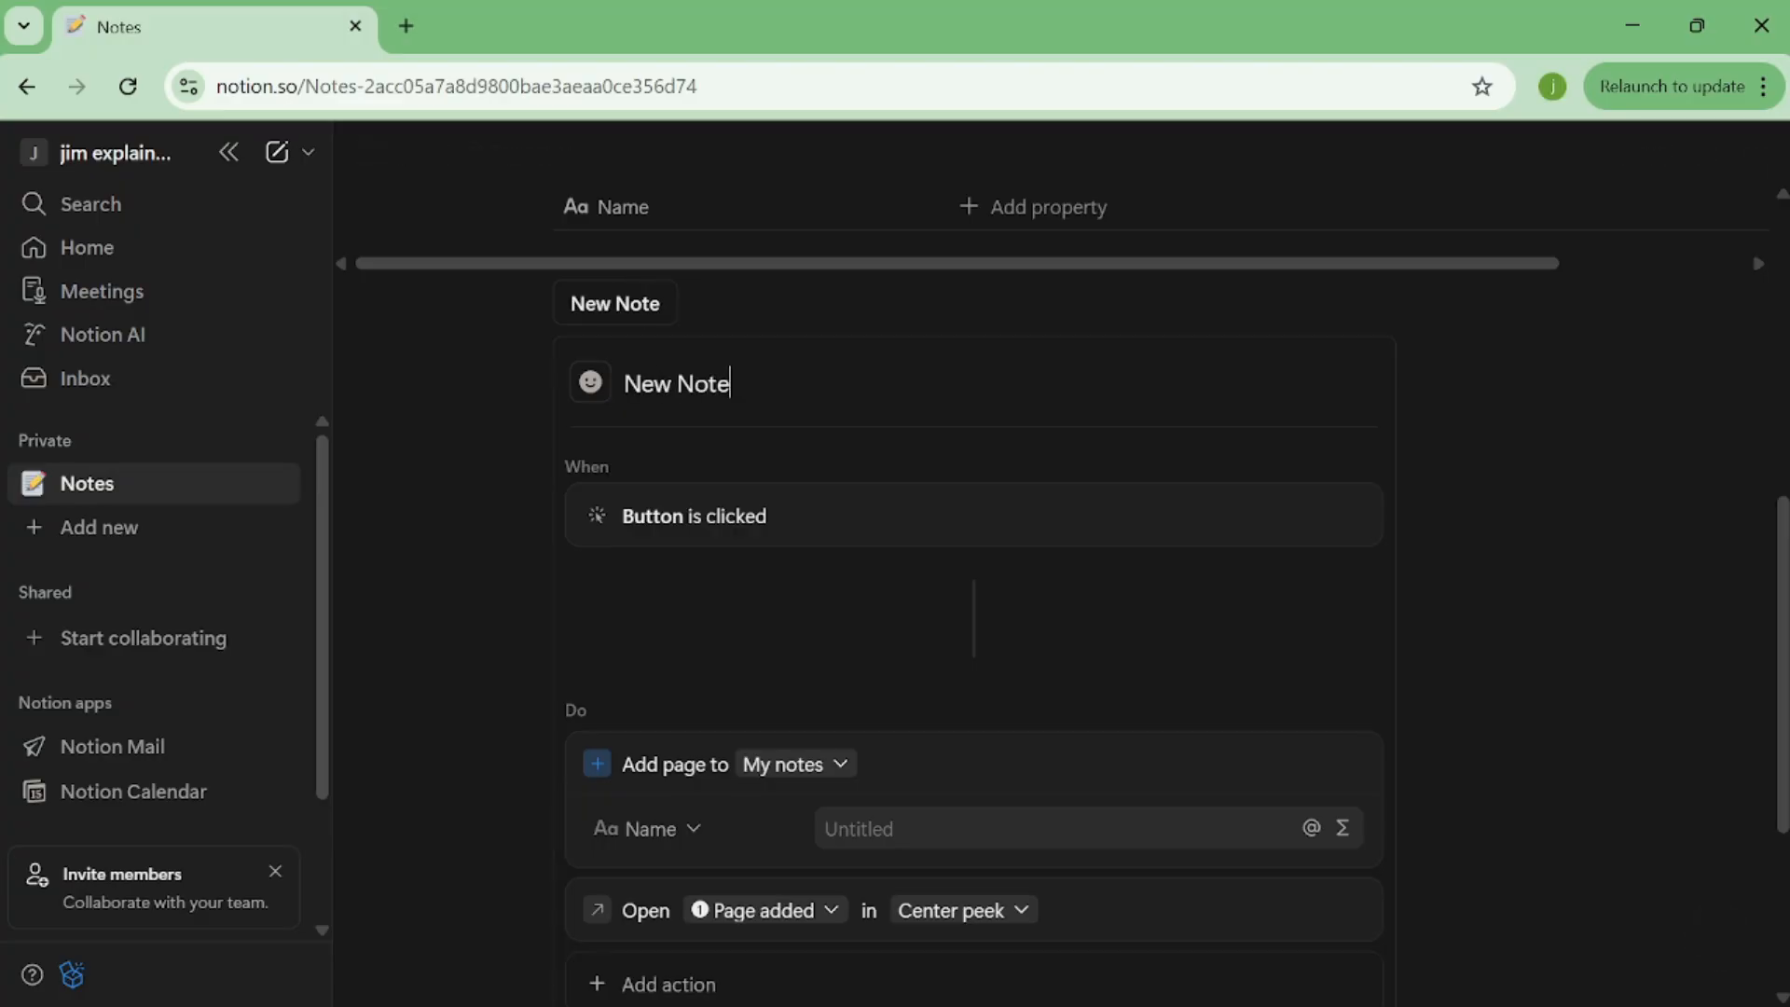
pyautogui.scroll(-2, 973, 606)
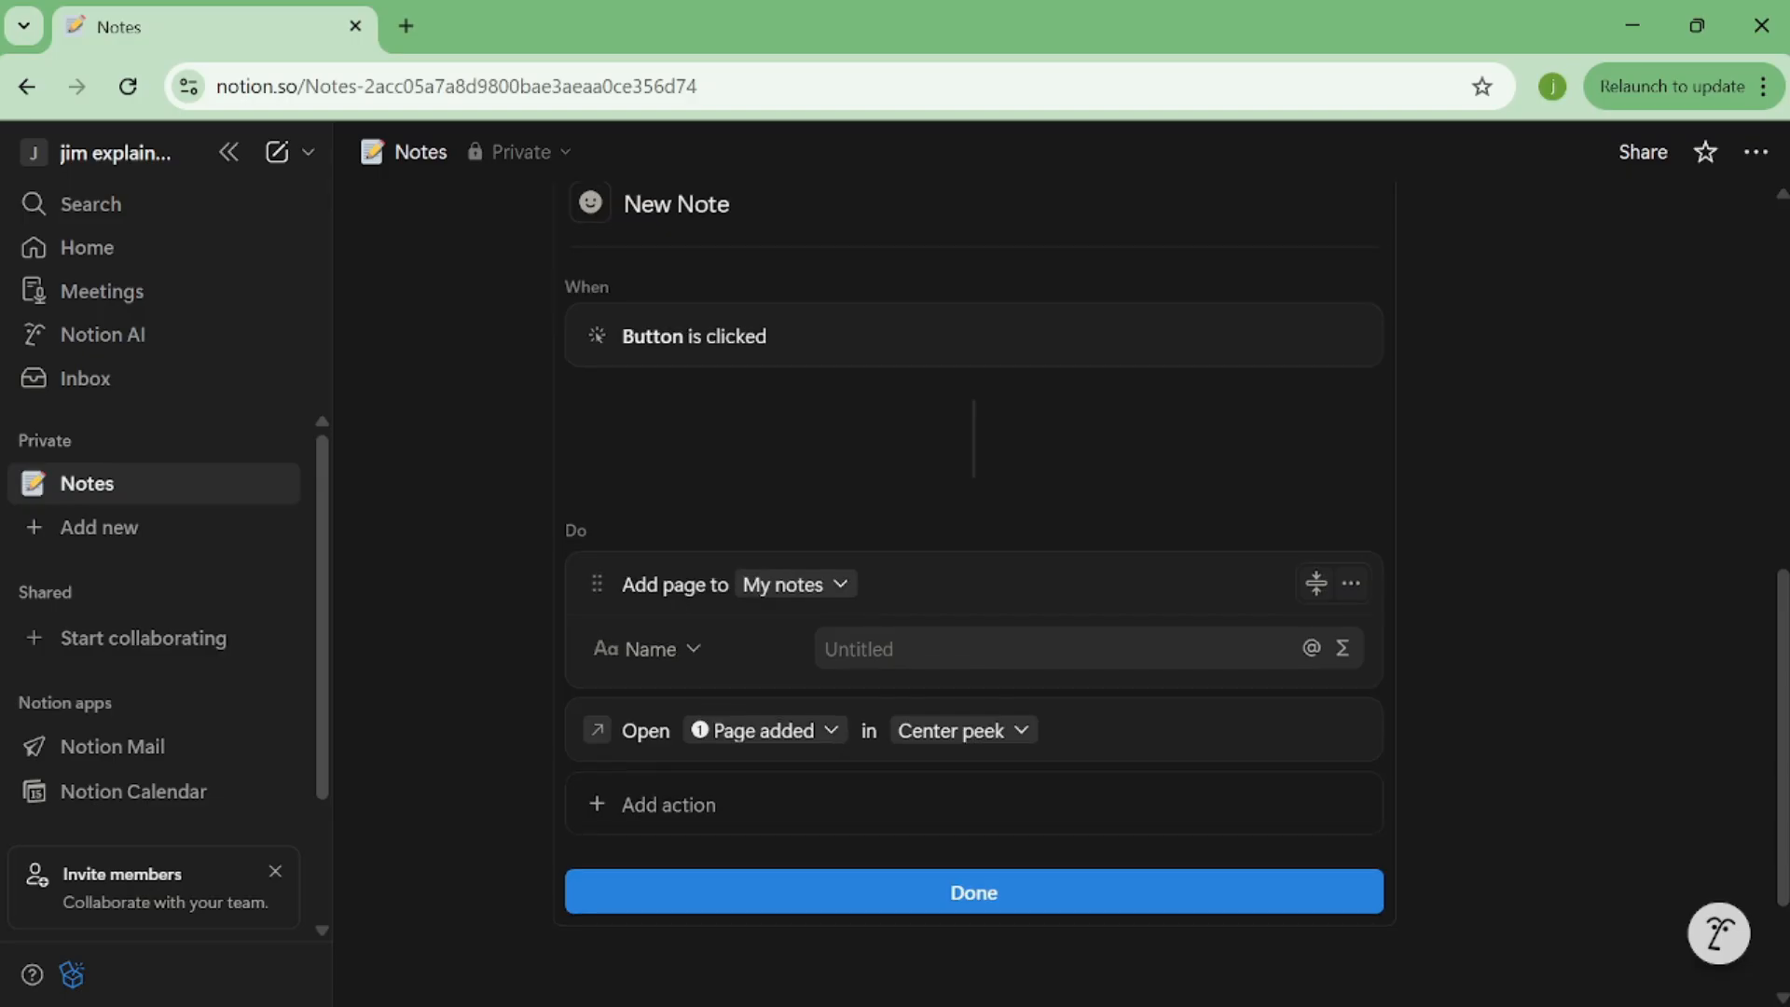
pyautogui.click(943, 897)
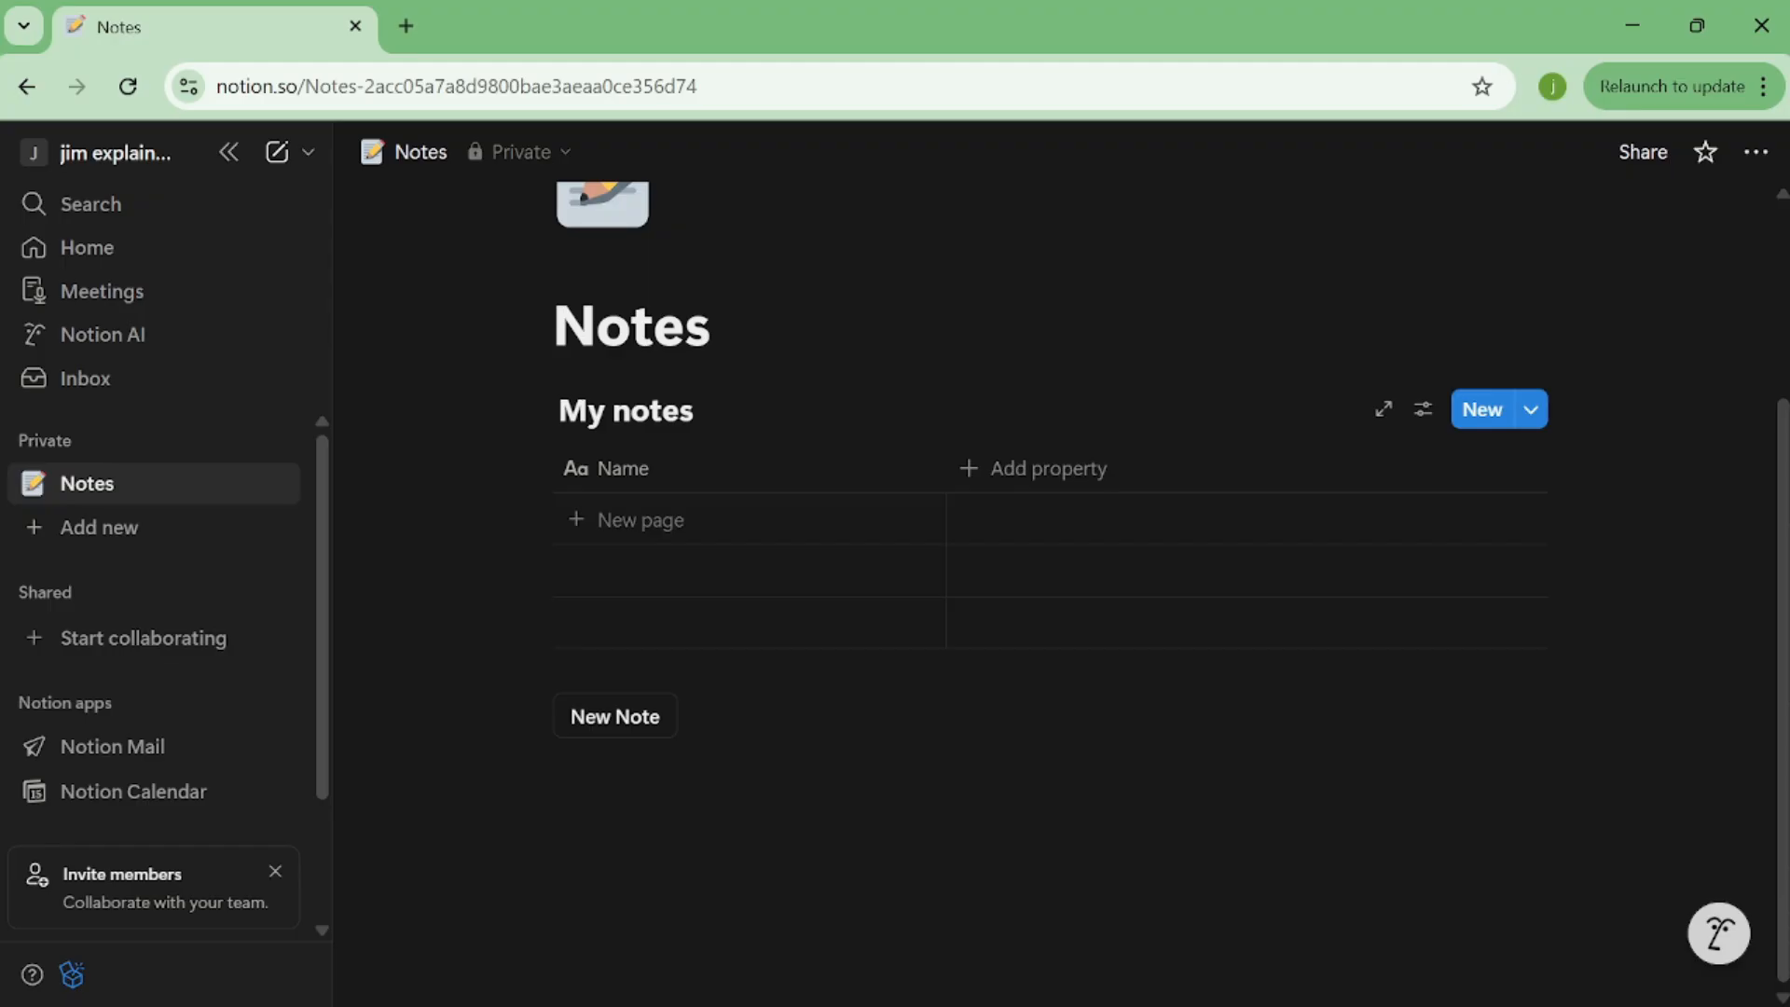
# Step: Create a page with the New Note button, title it "MY first note" and close its preview
pyautogui.click(651, 725)
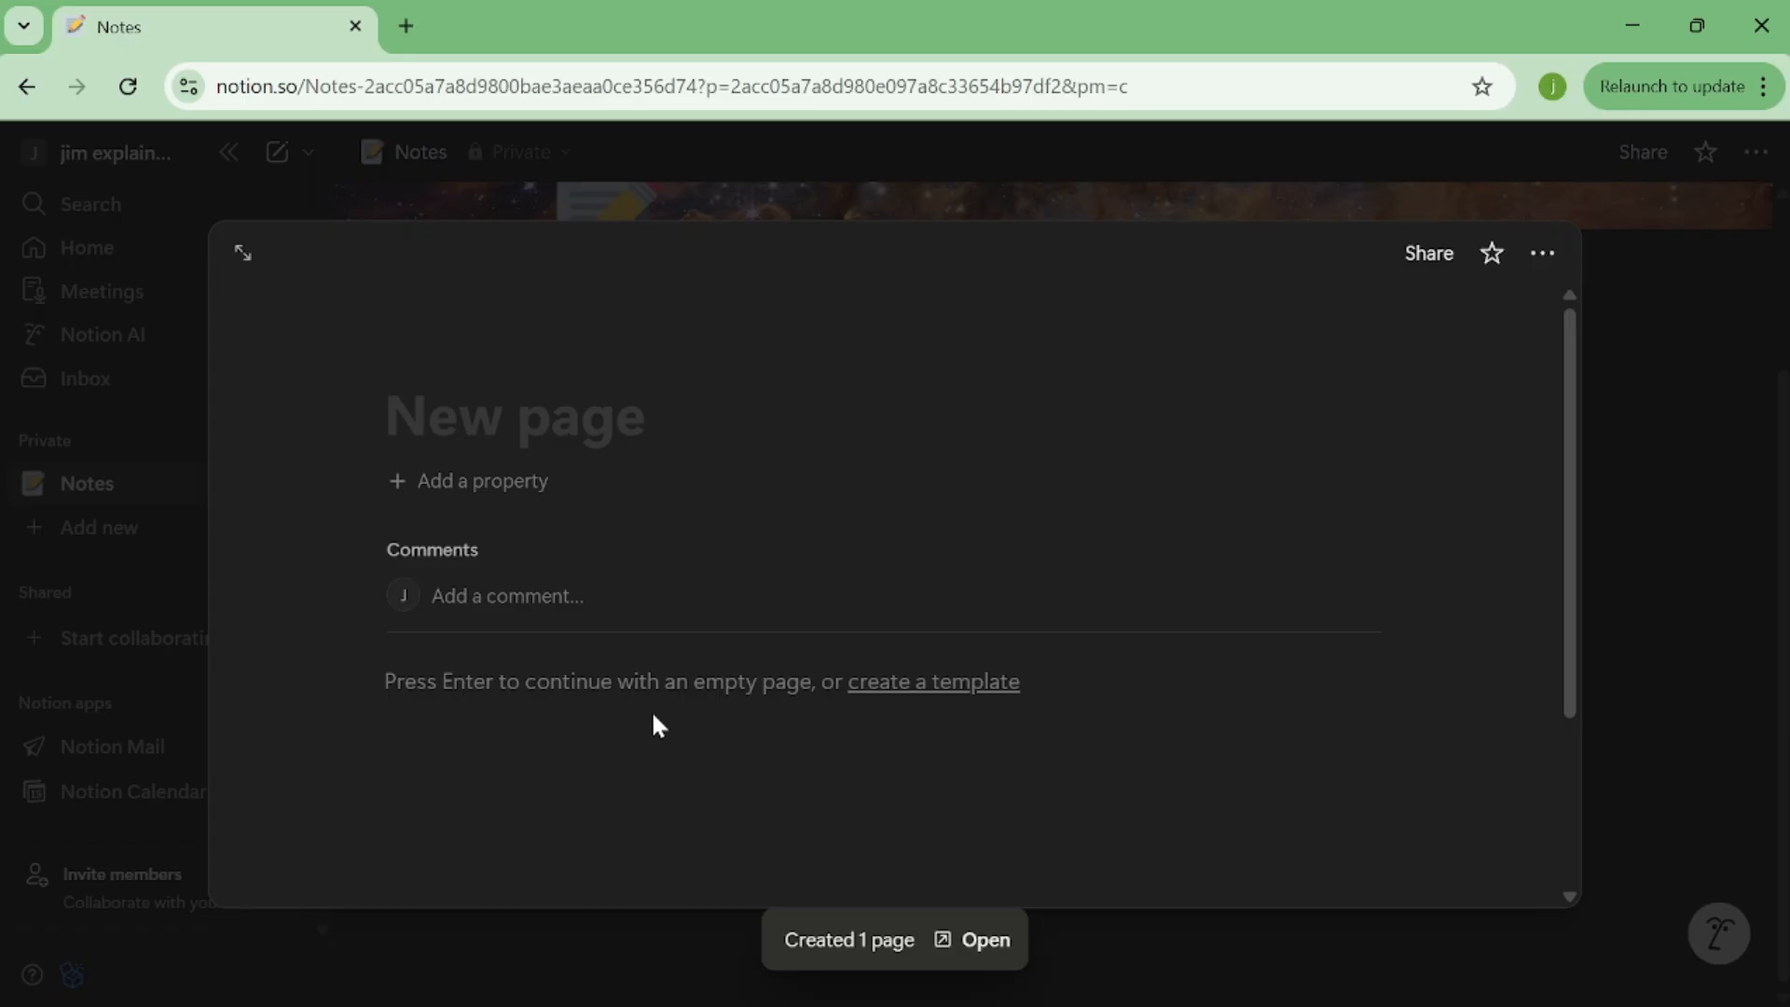
pyautogui.write('MY first note')
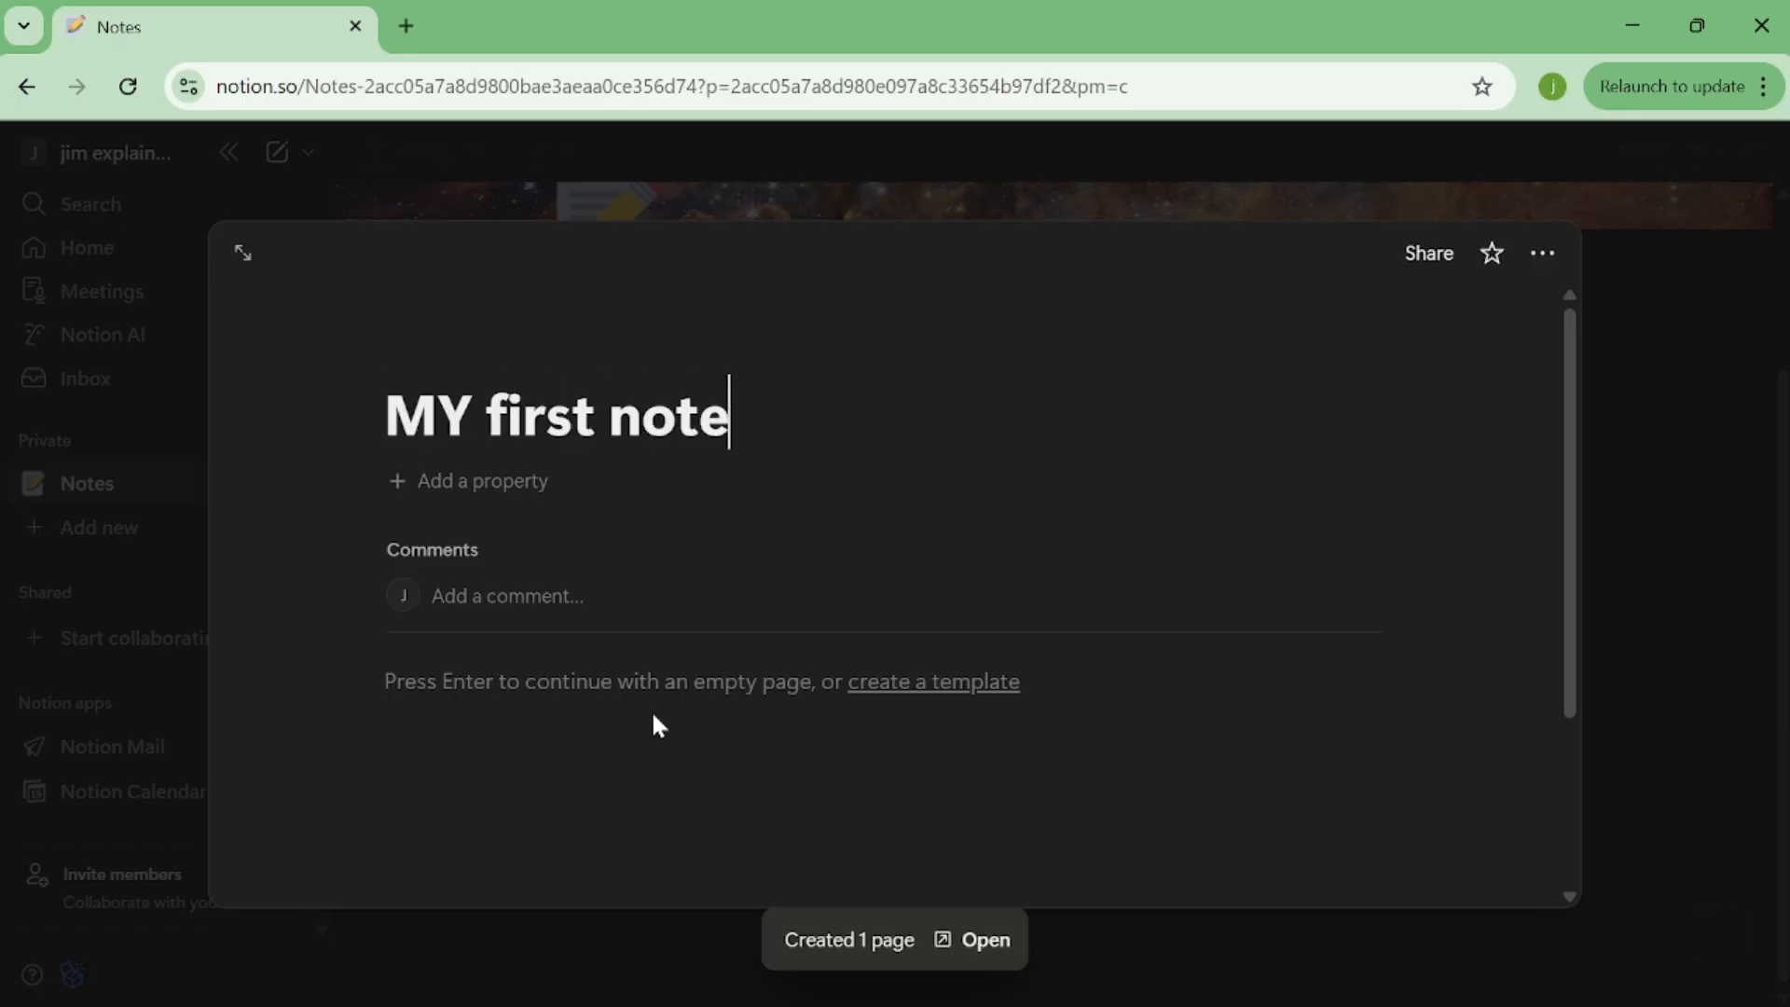
pyautogui.press('Return')
pyautogui.click(1607, 647)
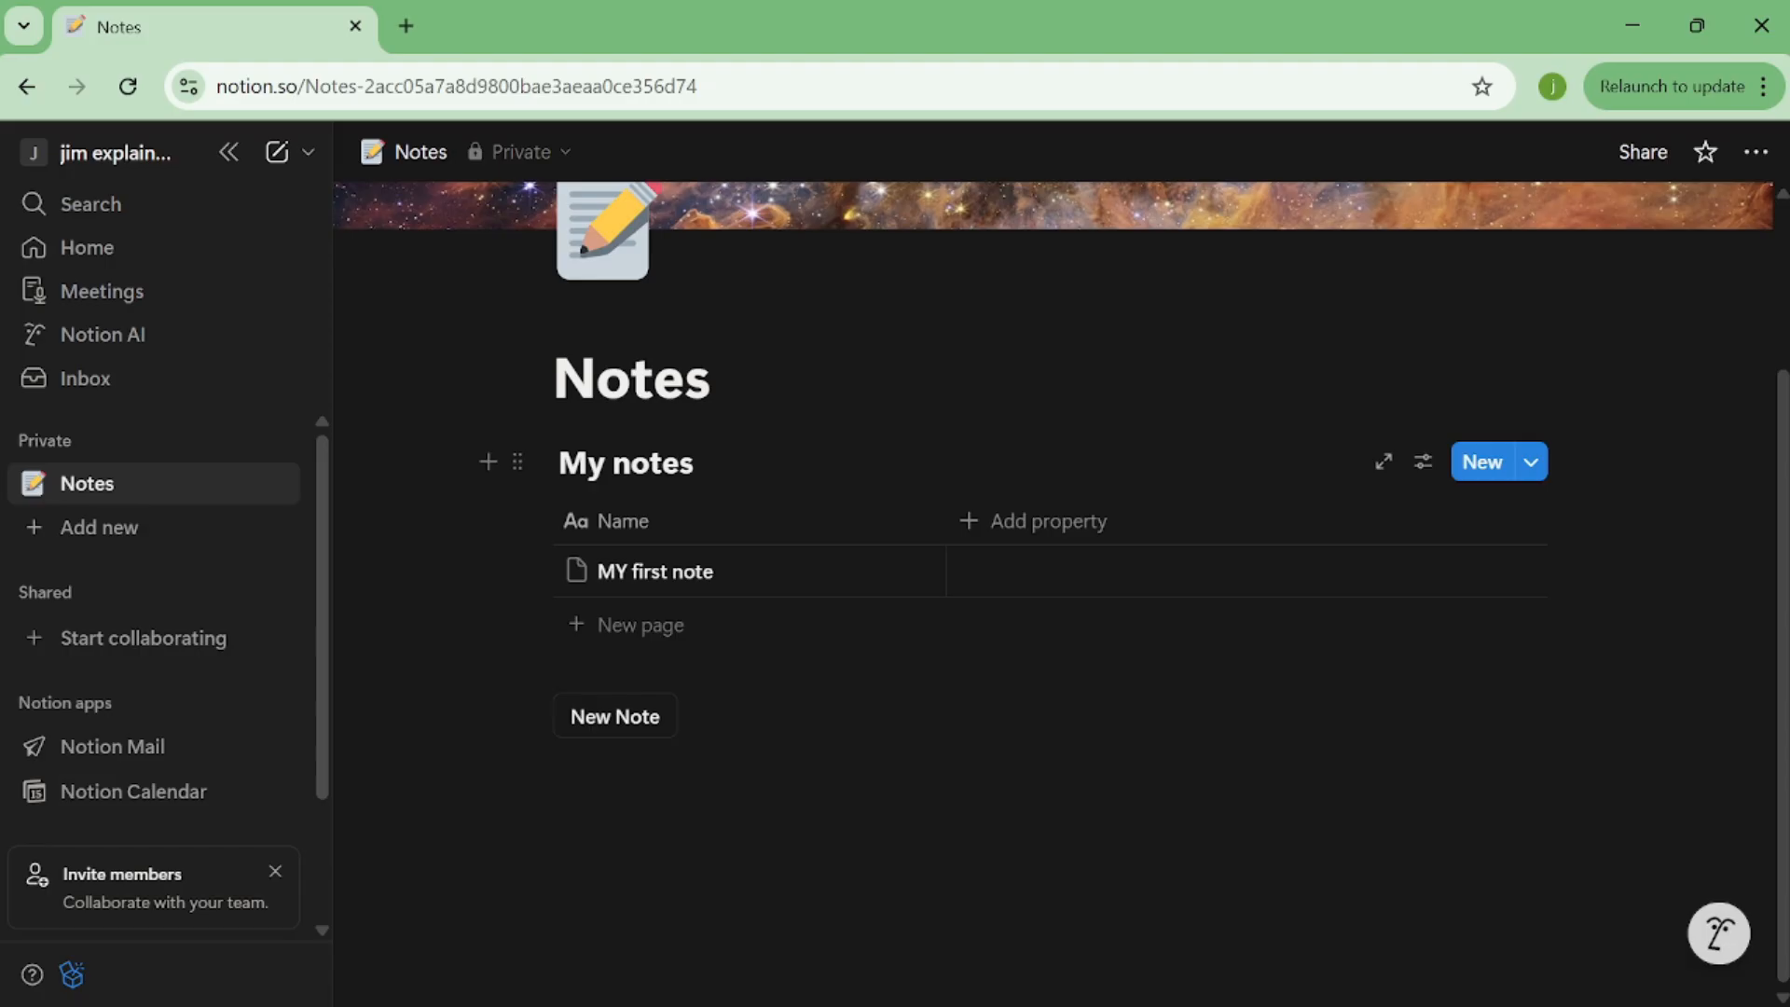
# Step: Move the New Note button above the My notes database, directly under the page title
pyautogui.moveTo(515, 714); pyautogui.dragTo(543, 431)
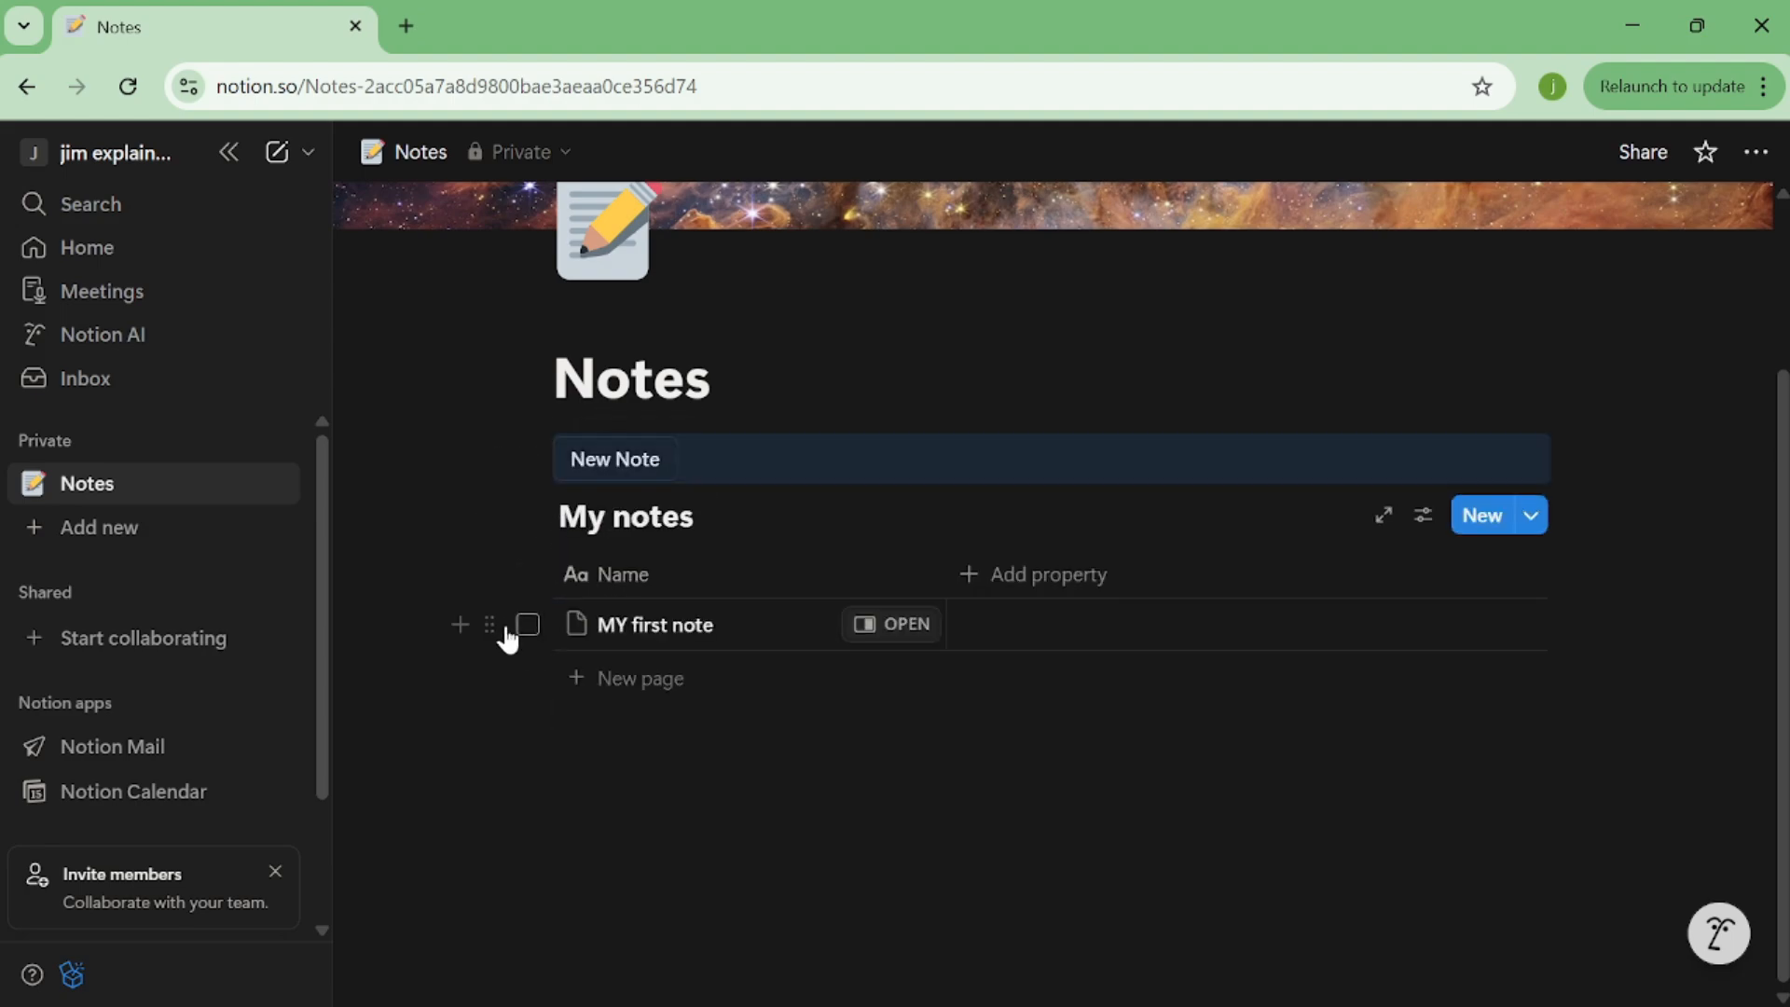
pyautogui.click(775, 779)
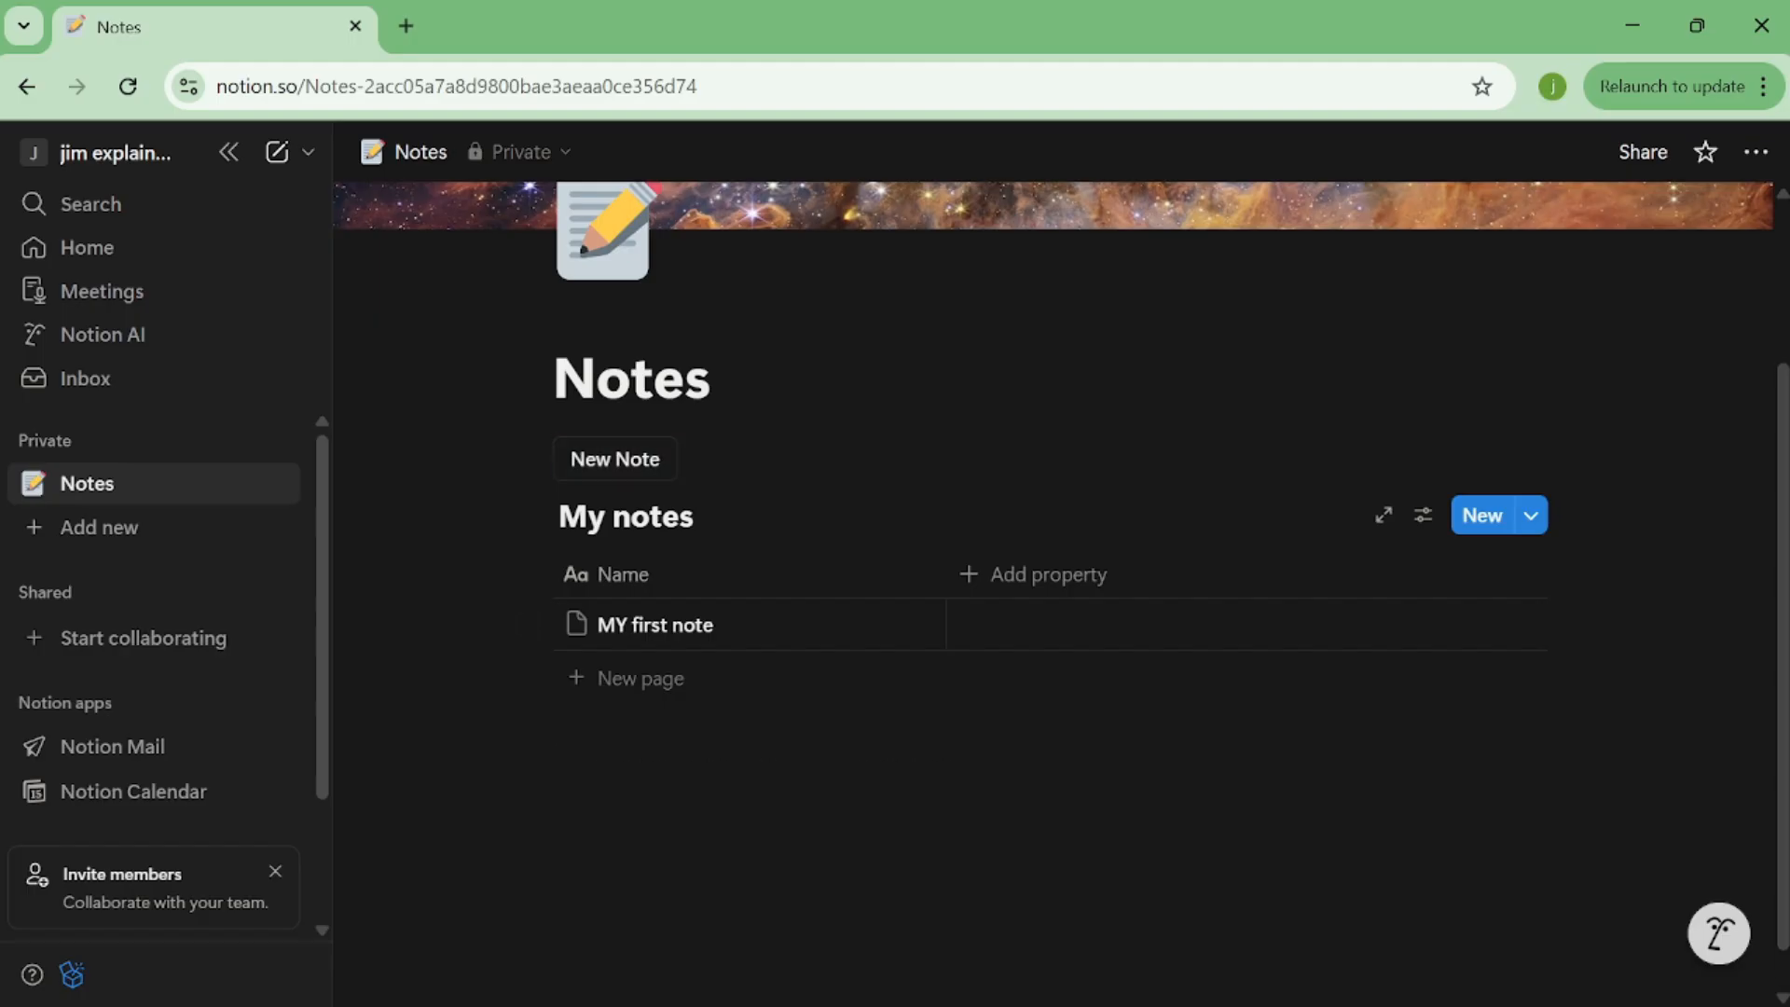
# Step: Add a Multi-select property to the My notes table
pyautogui.click(1059, 575)
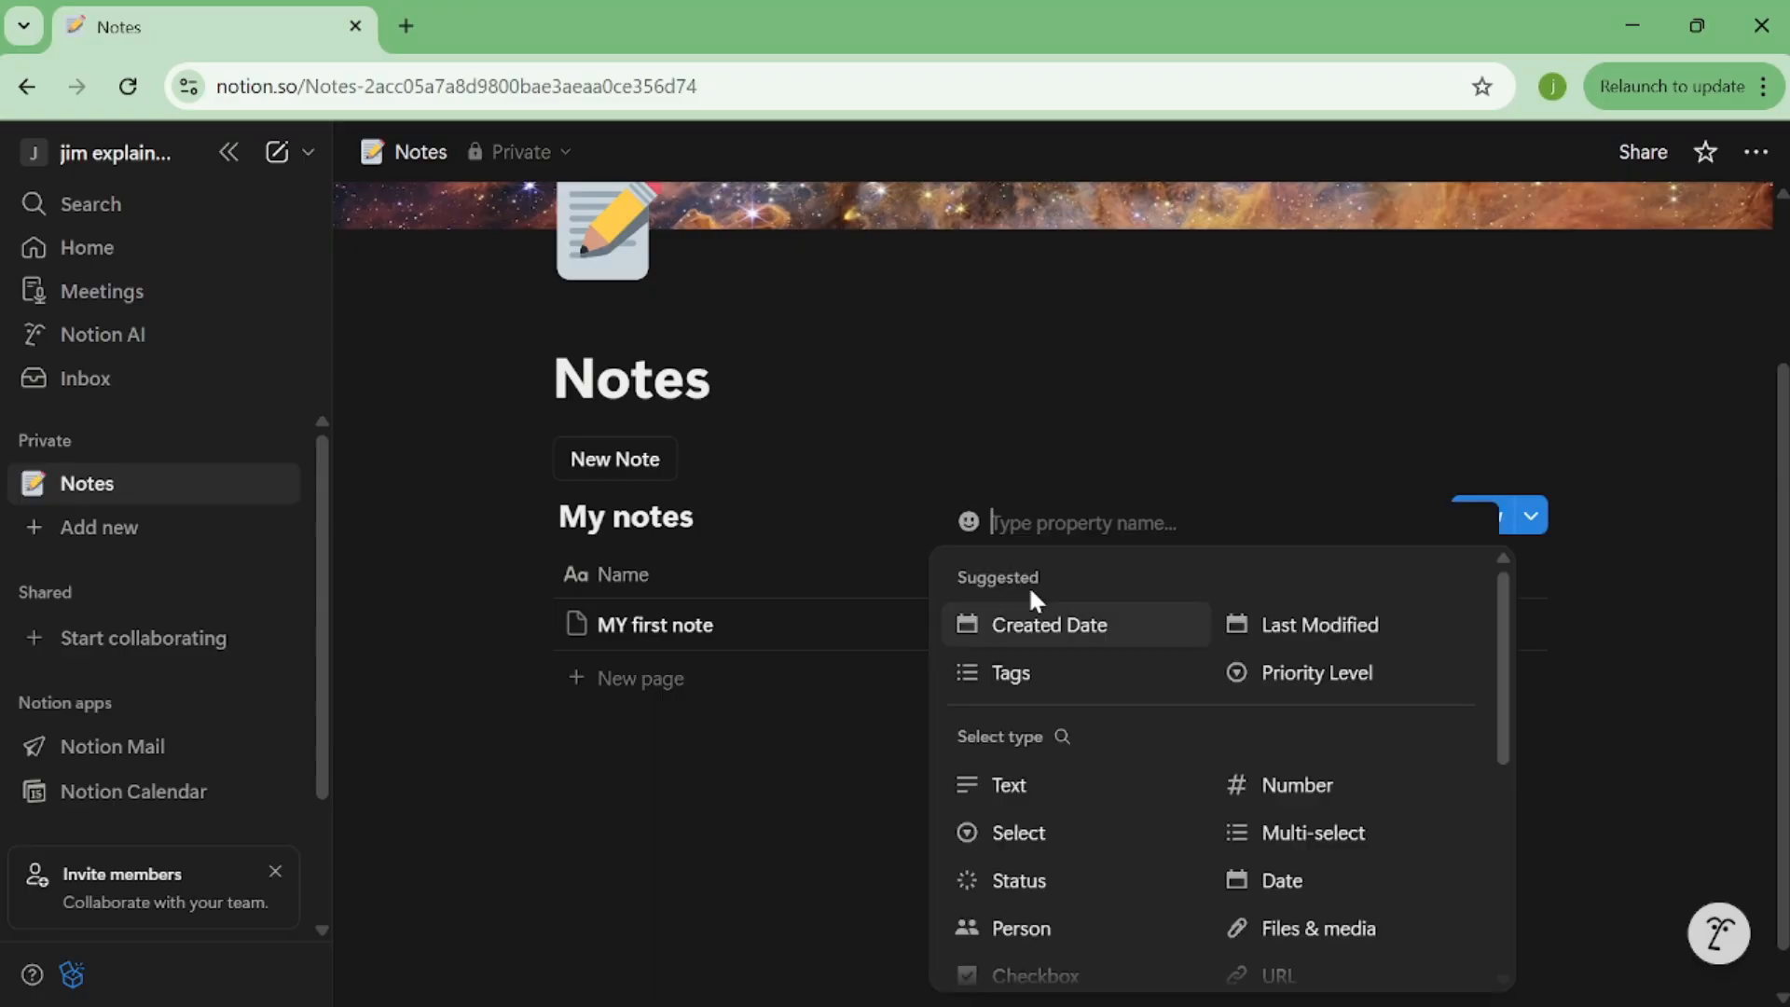
pyautogui.click(1277, 829)
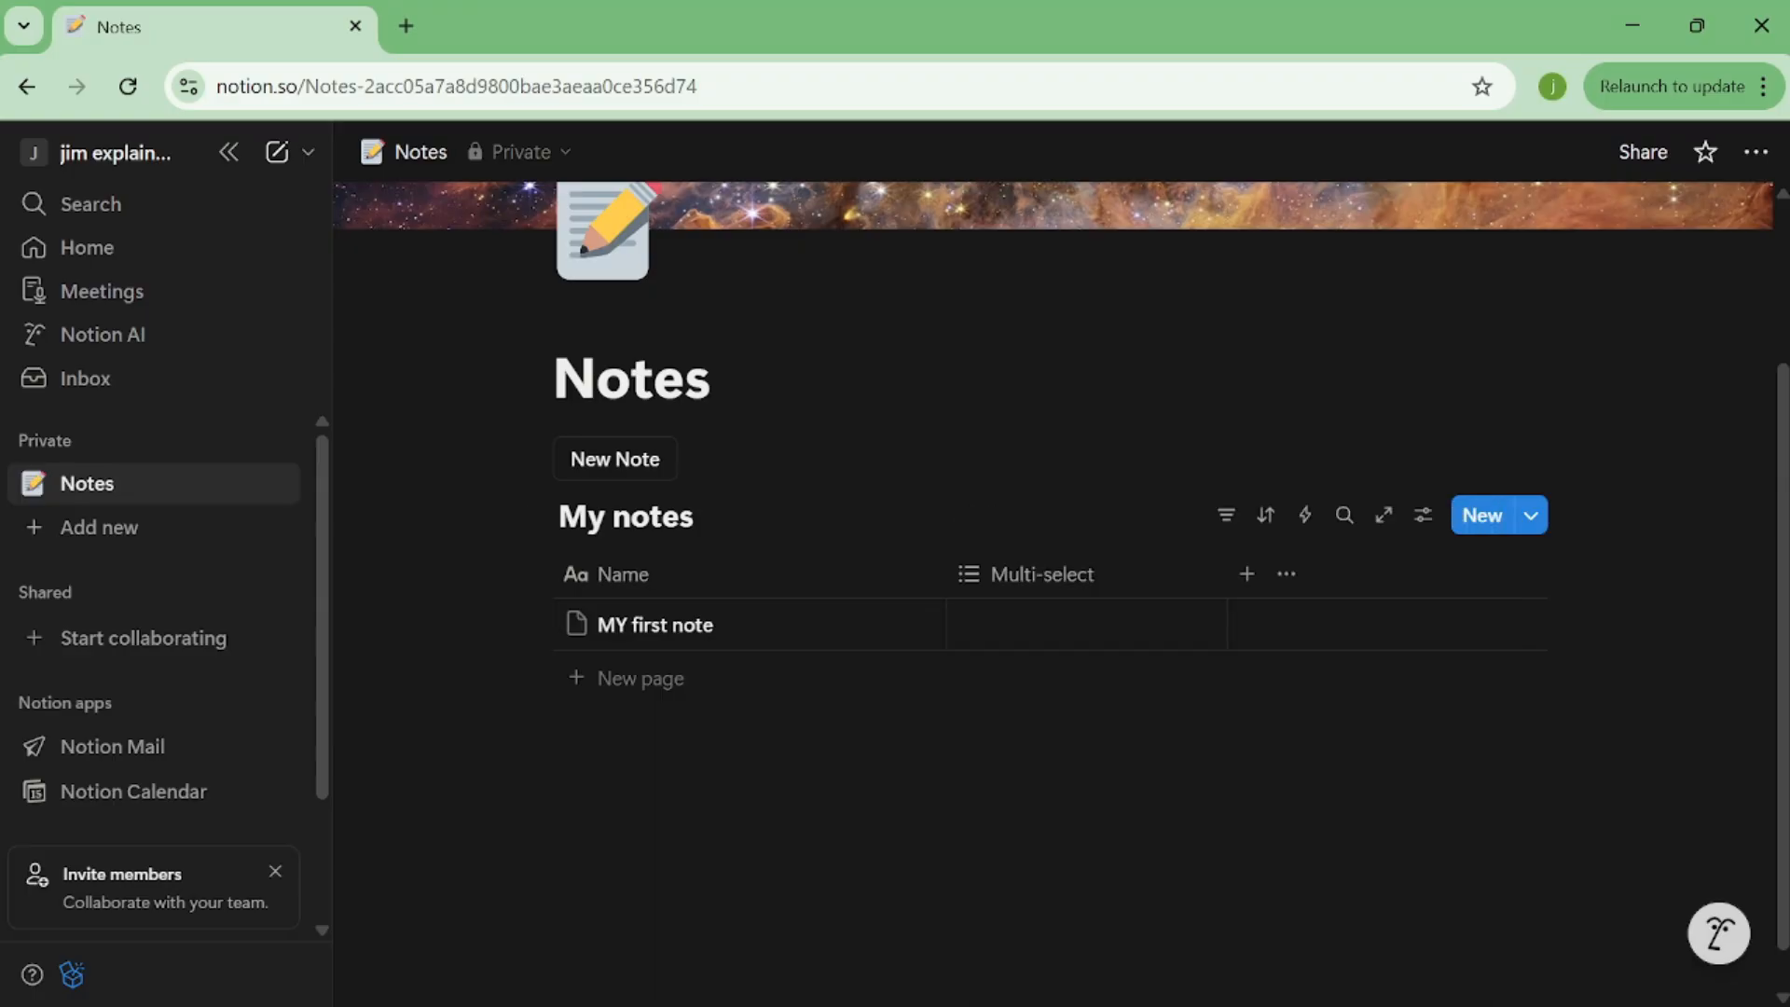
# Step: Create the Multi-select options Home, Hobby and Work in the MY first note row
pyautogui.click(1115, 632)
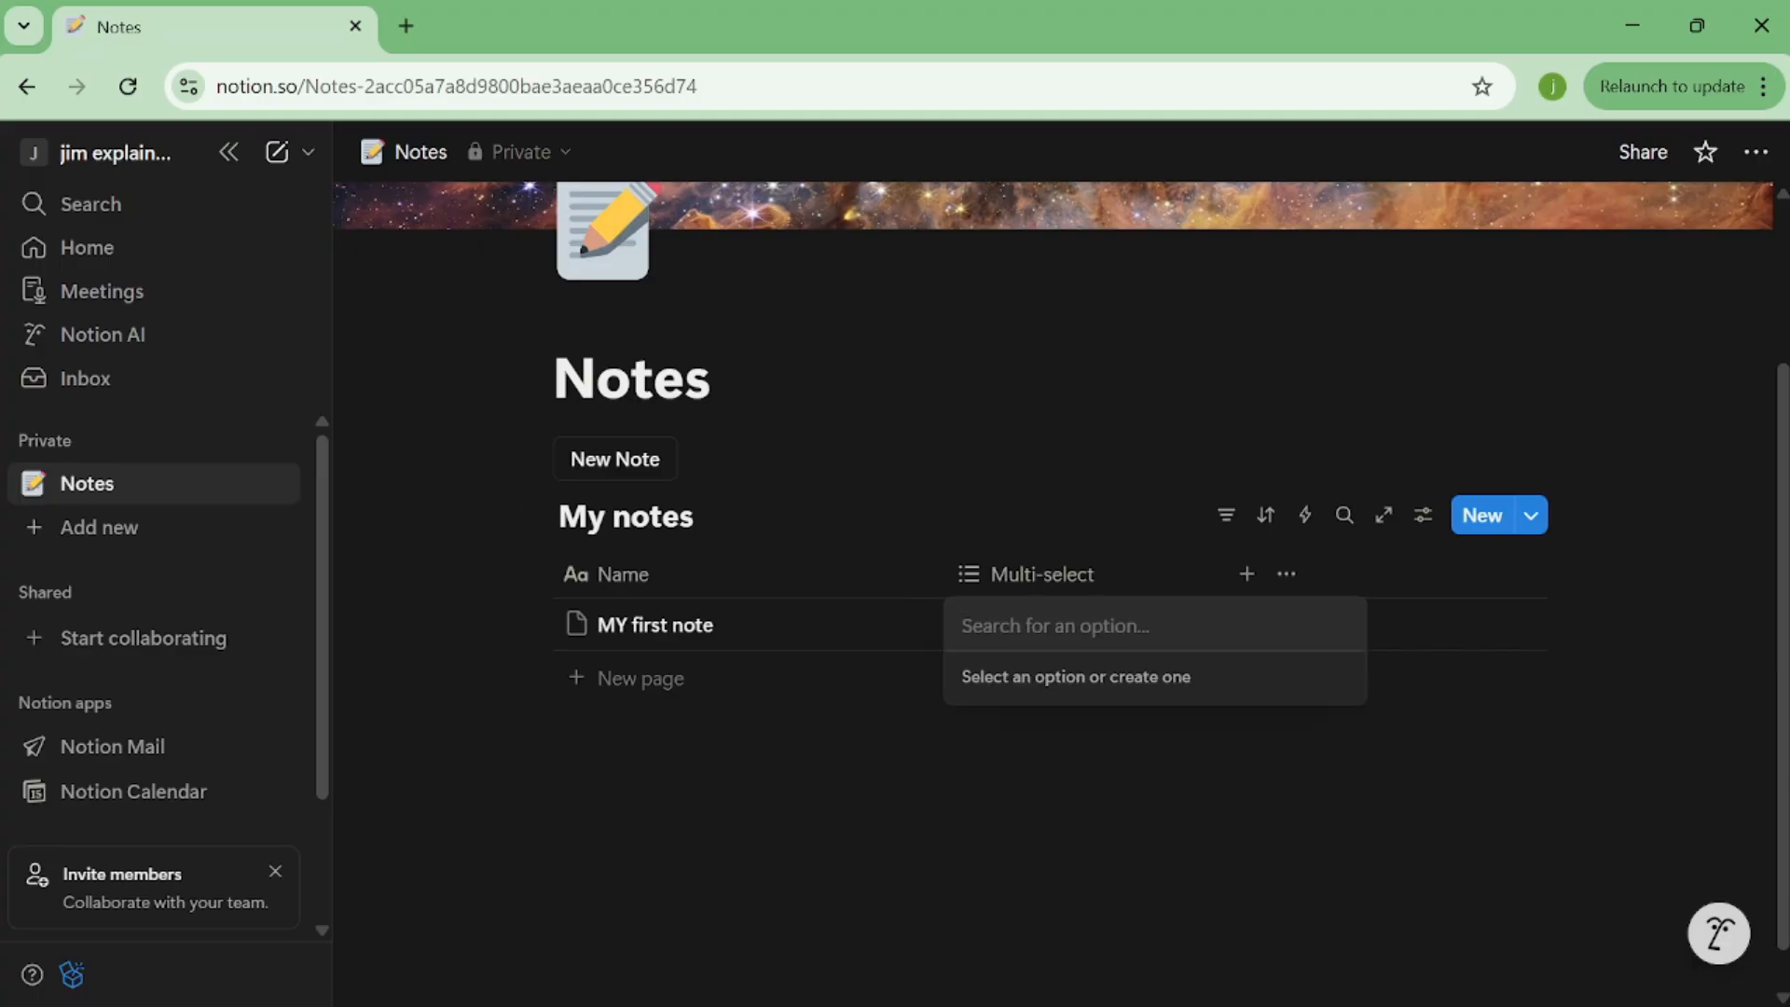
pyautogui.write('Home')
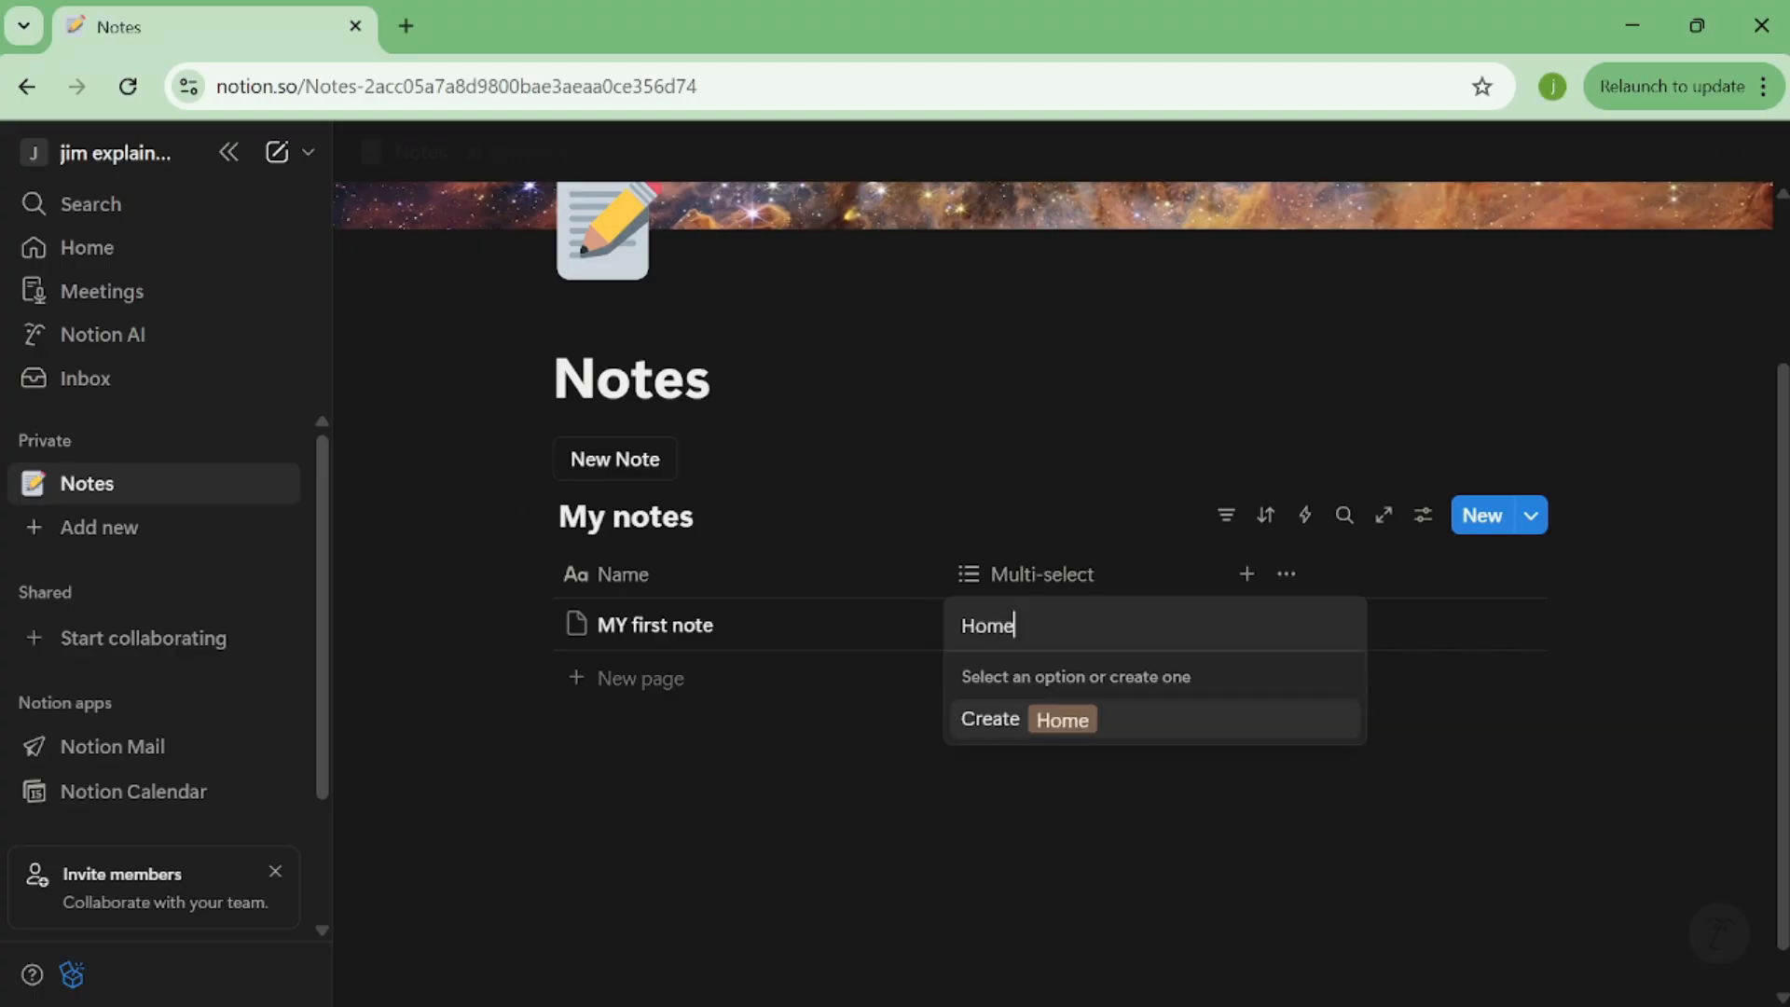
pyautogui.press('Return')
pyautogui.write('Hobby')
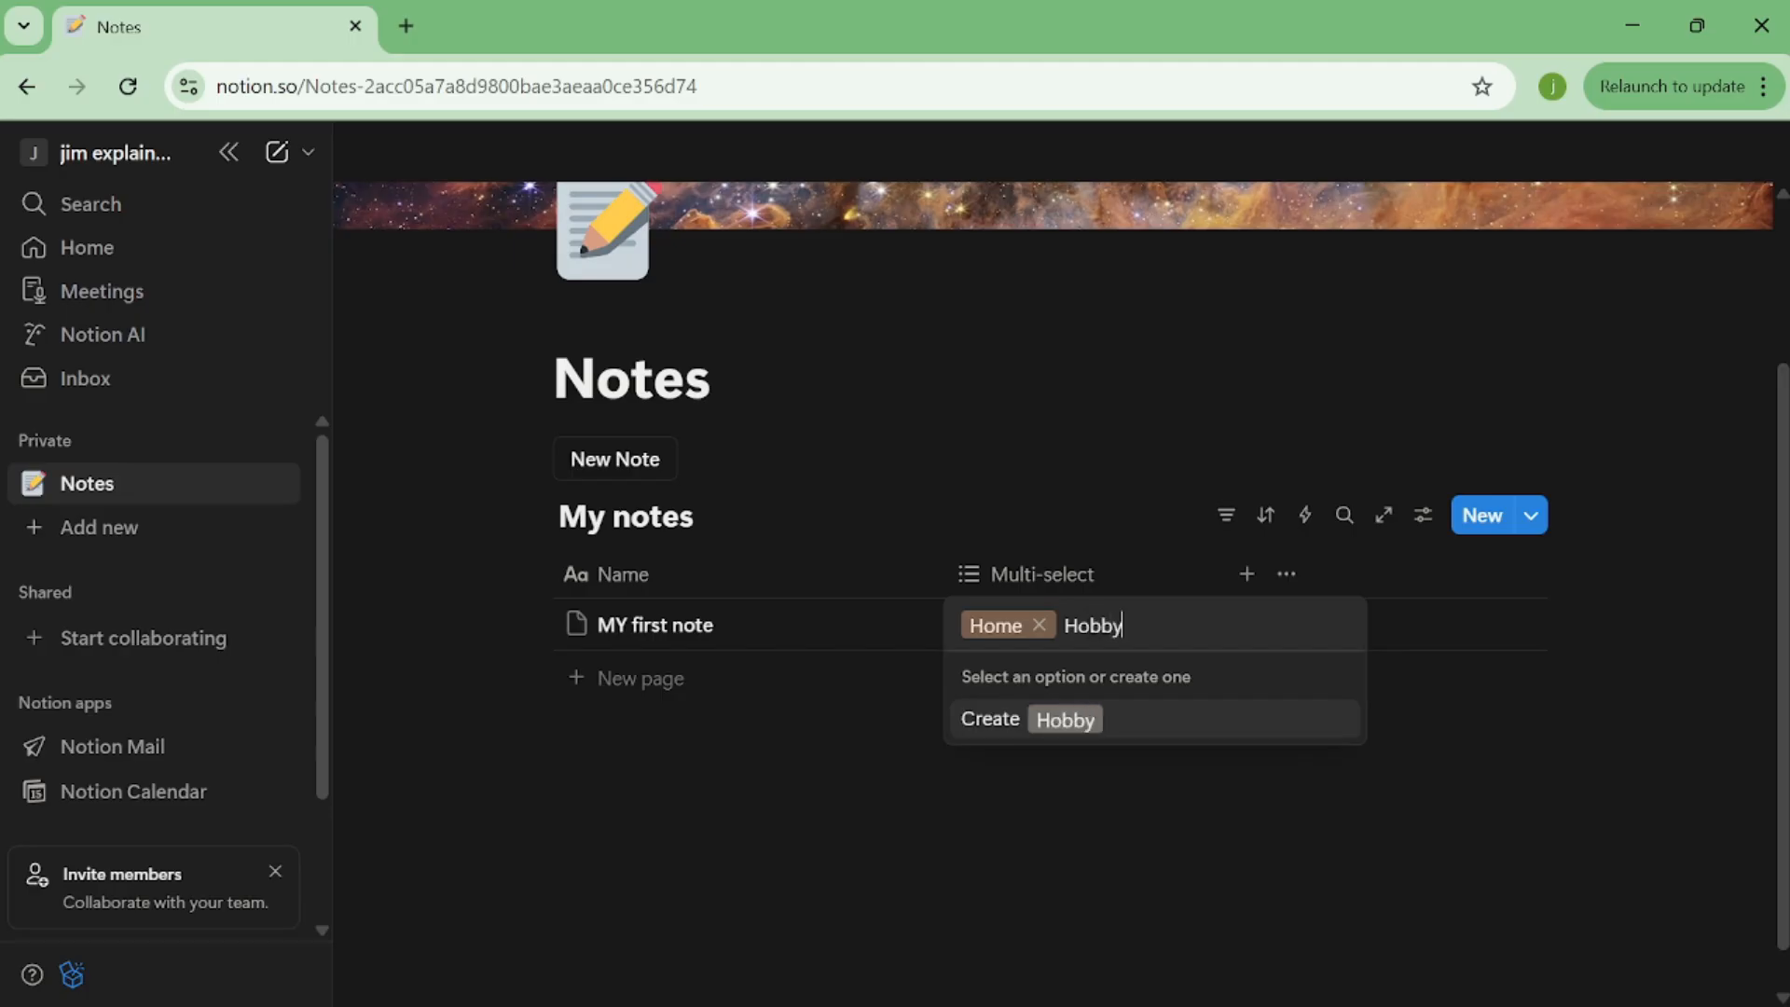
pyautogui.press('Return')
pyautogui.write('Work')
pyautogui.press('Return')
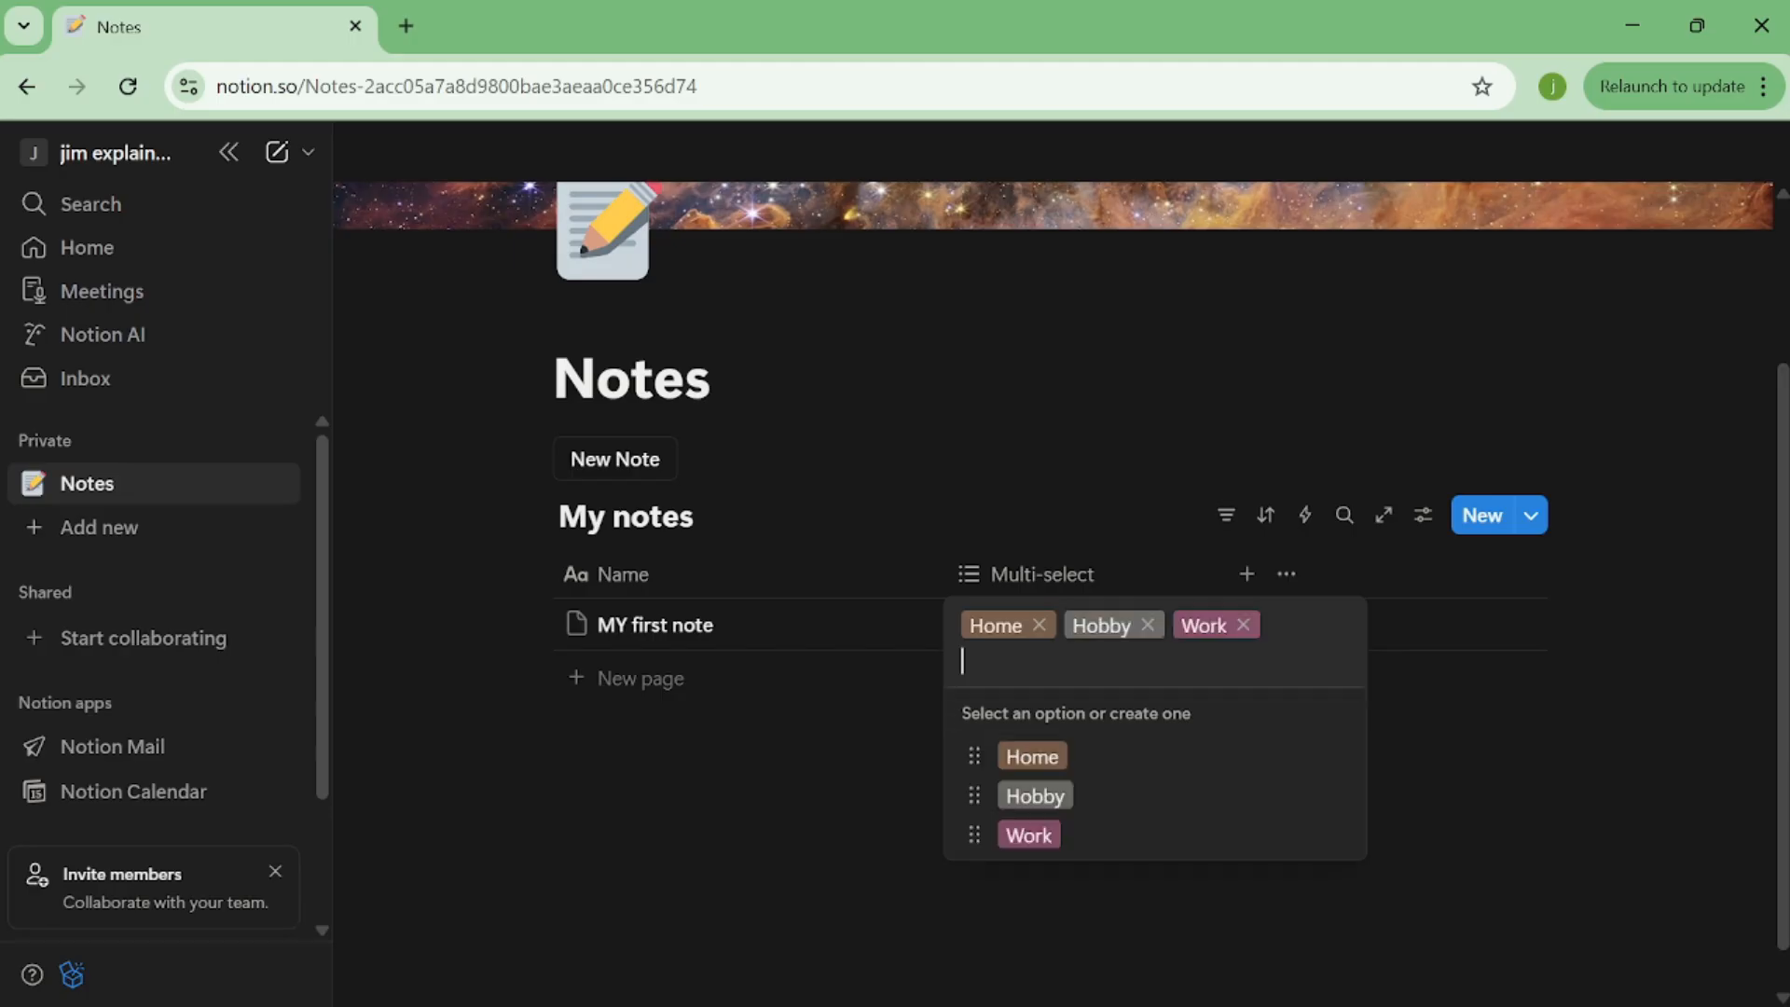
# Step: Remove the Home and Hobby tags from MY first note, keeping only Work
pyautogui.click(1038, 625)
pyautogui.click(1038, 625)
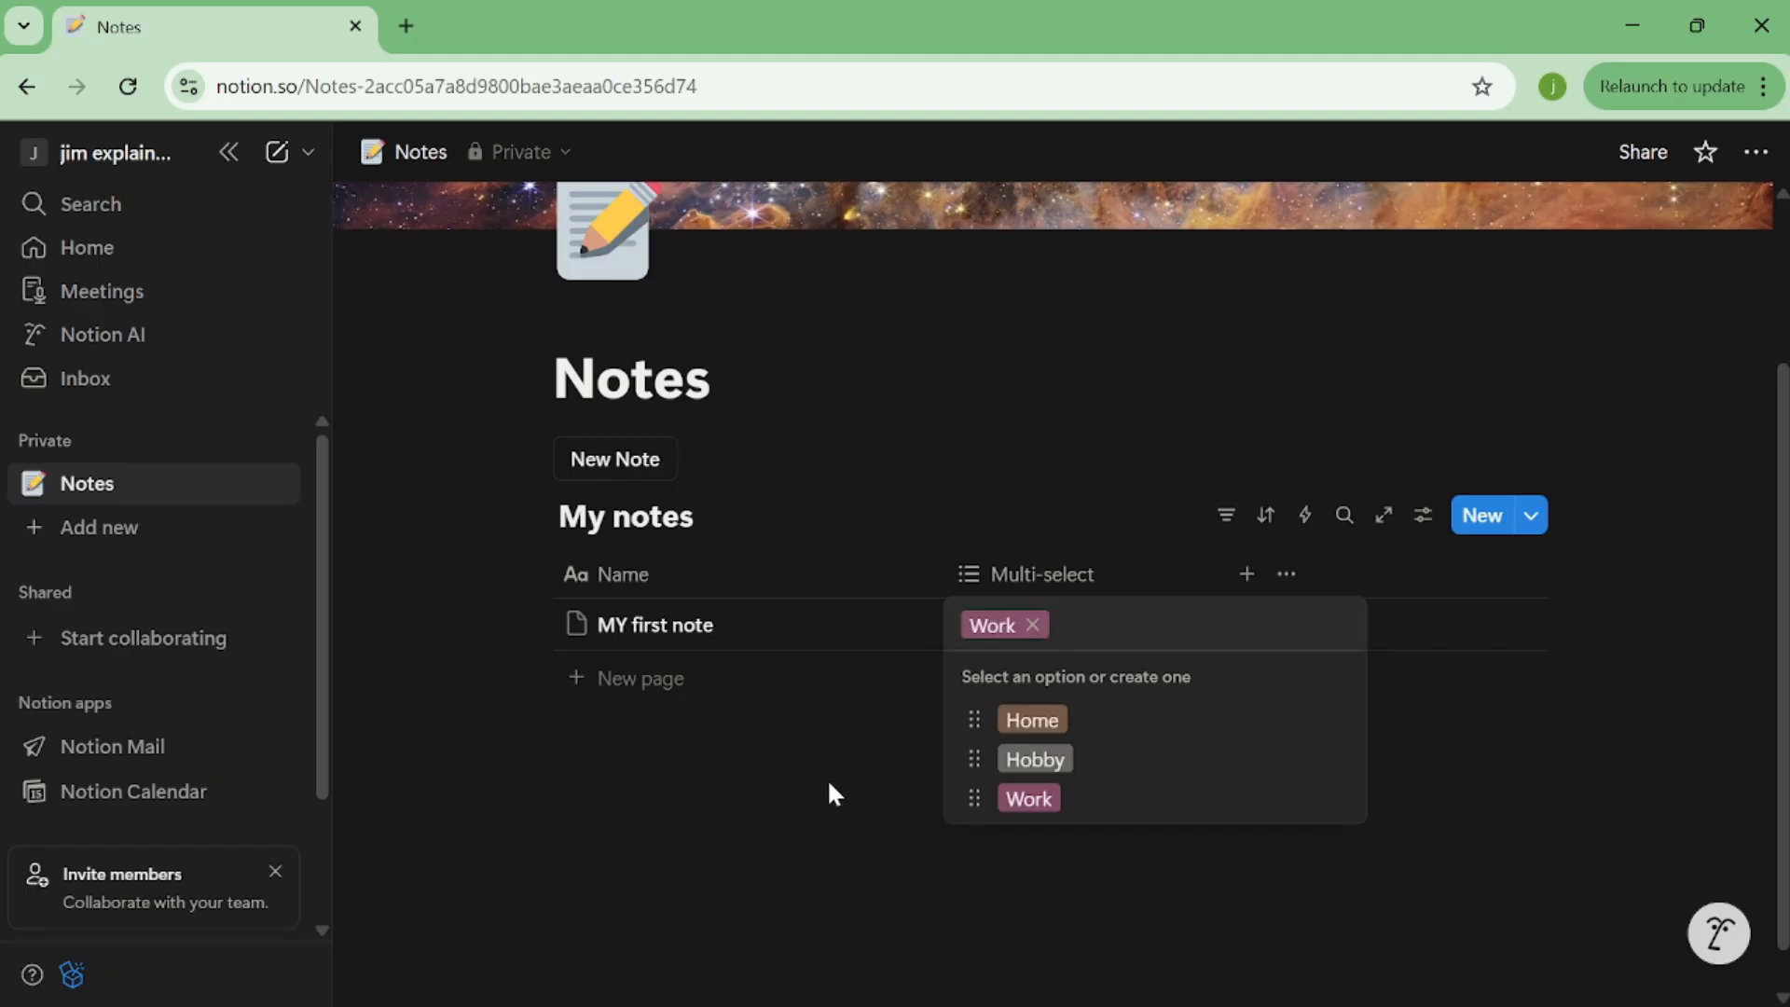
pyautogui.press('Escape')
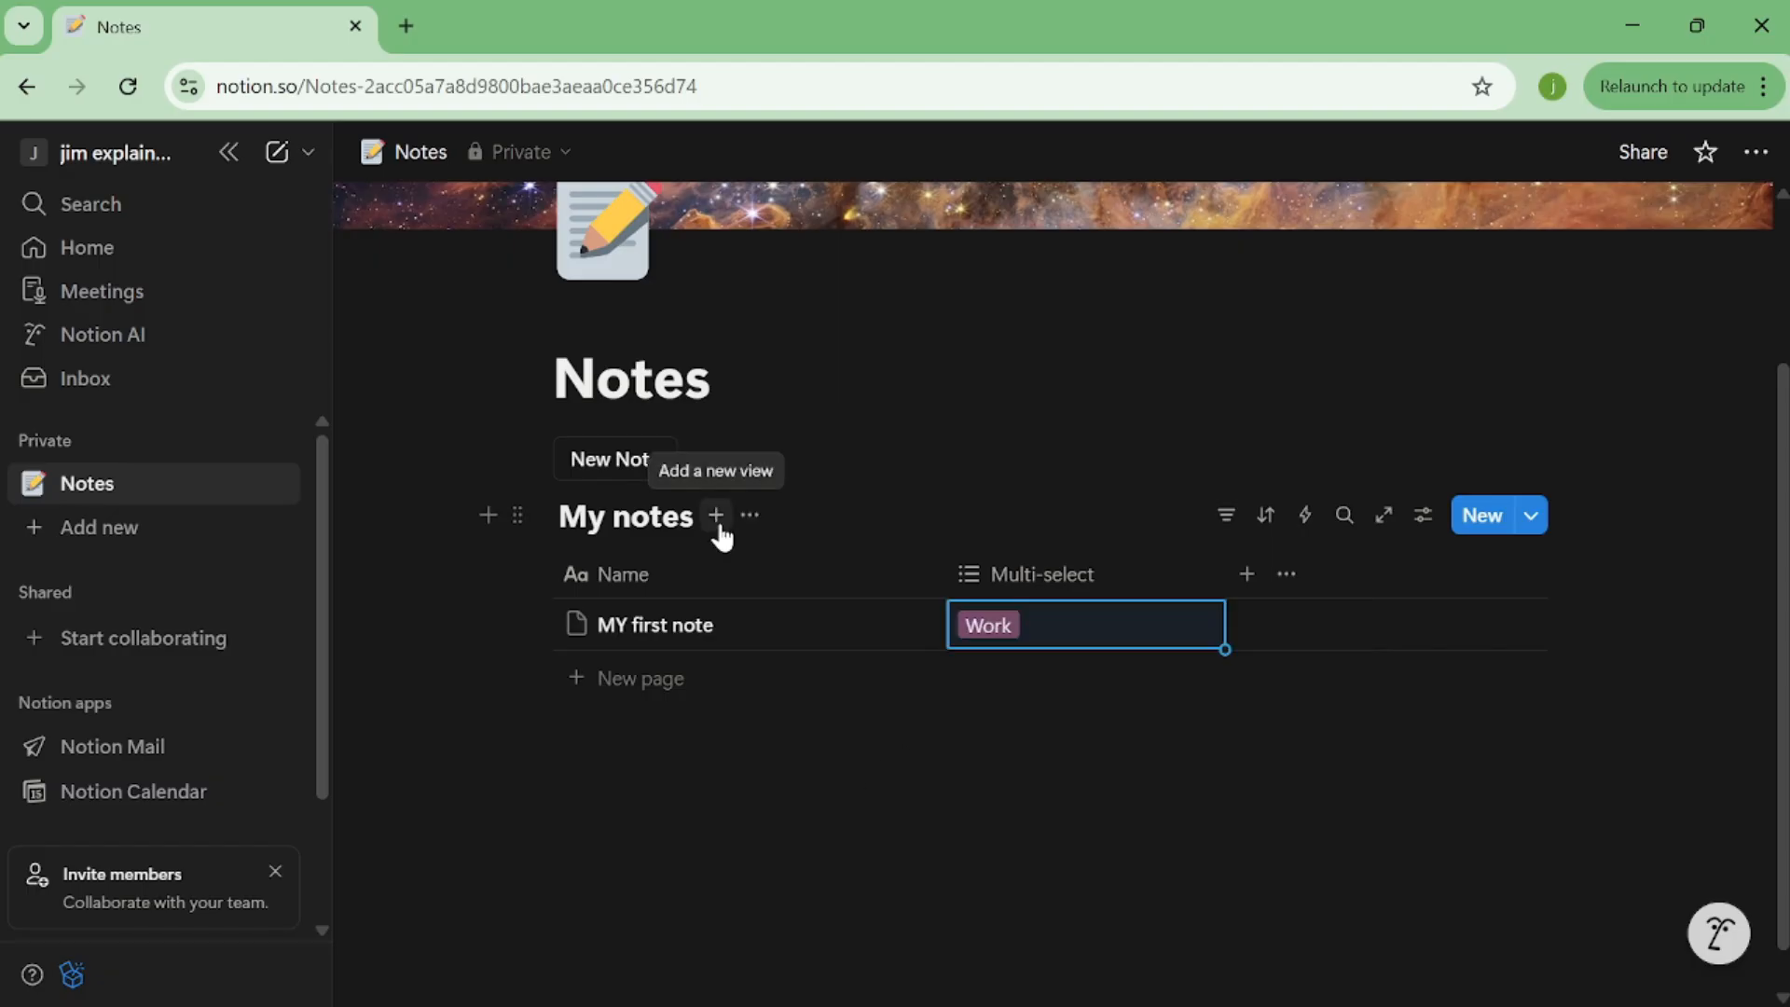
# Step: Duplicate the My notes table view and name the copy "Work"
pyautogui.click(750, 515)
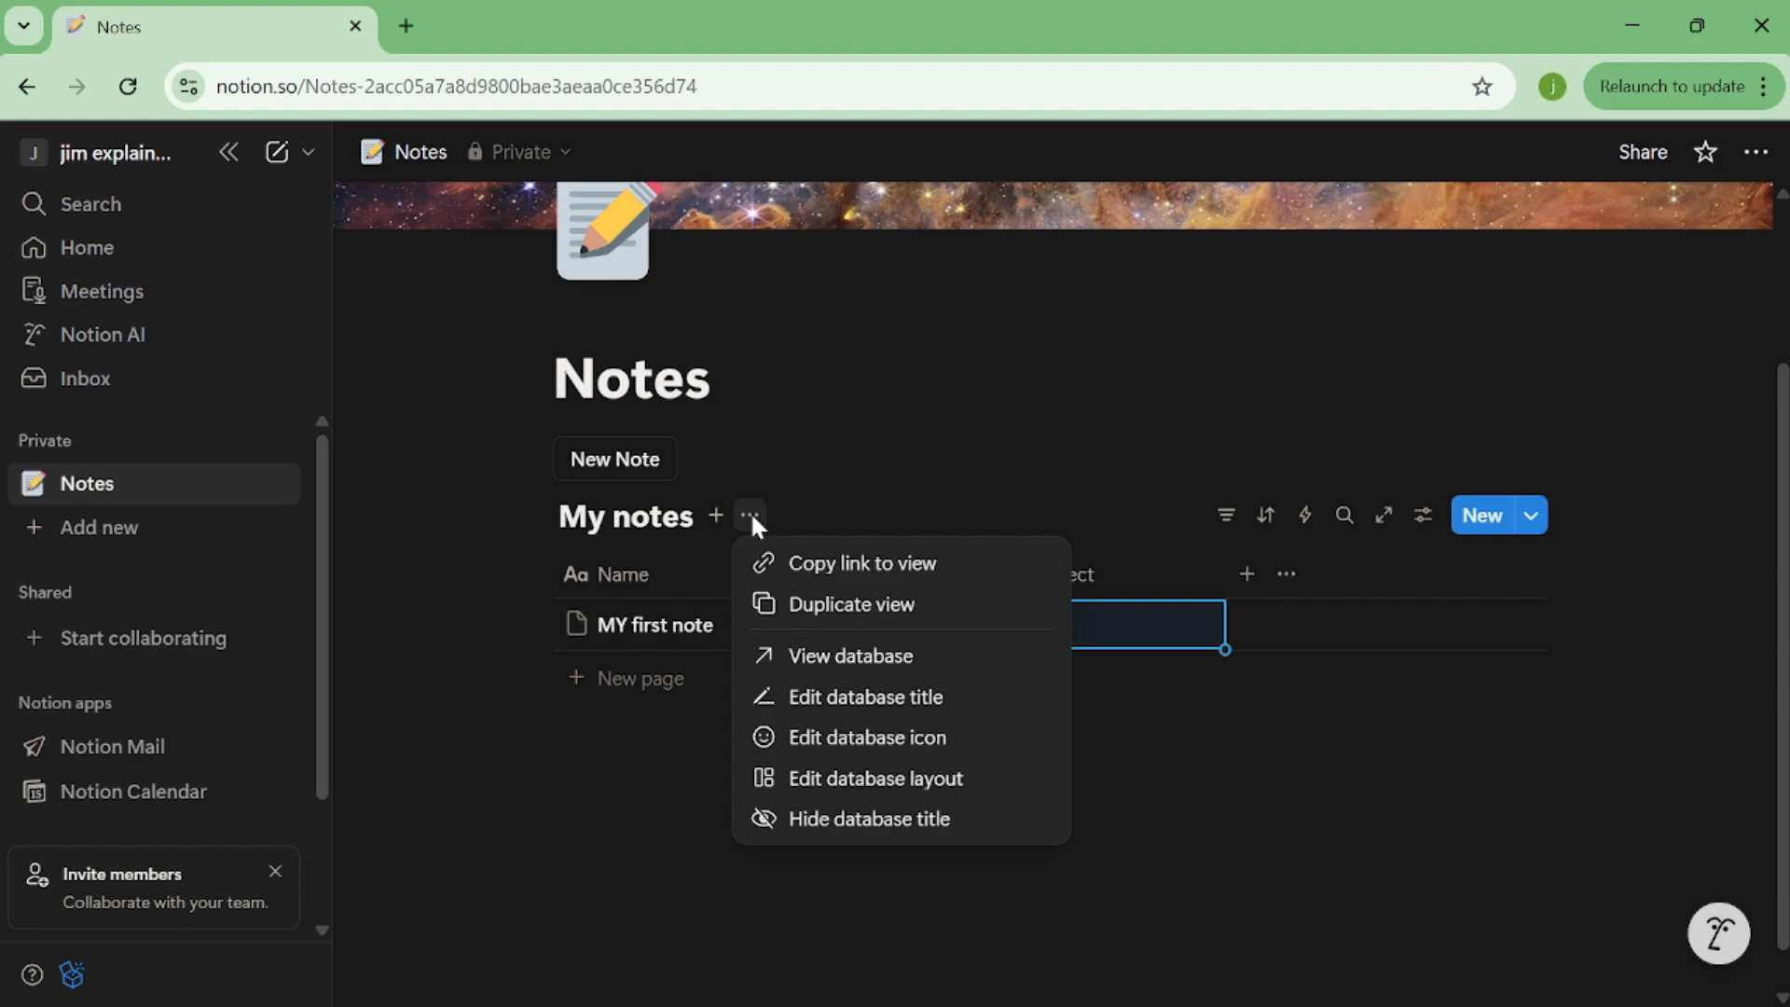
pyautogui.click(823, 607)
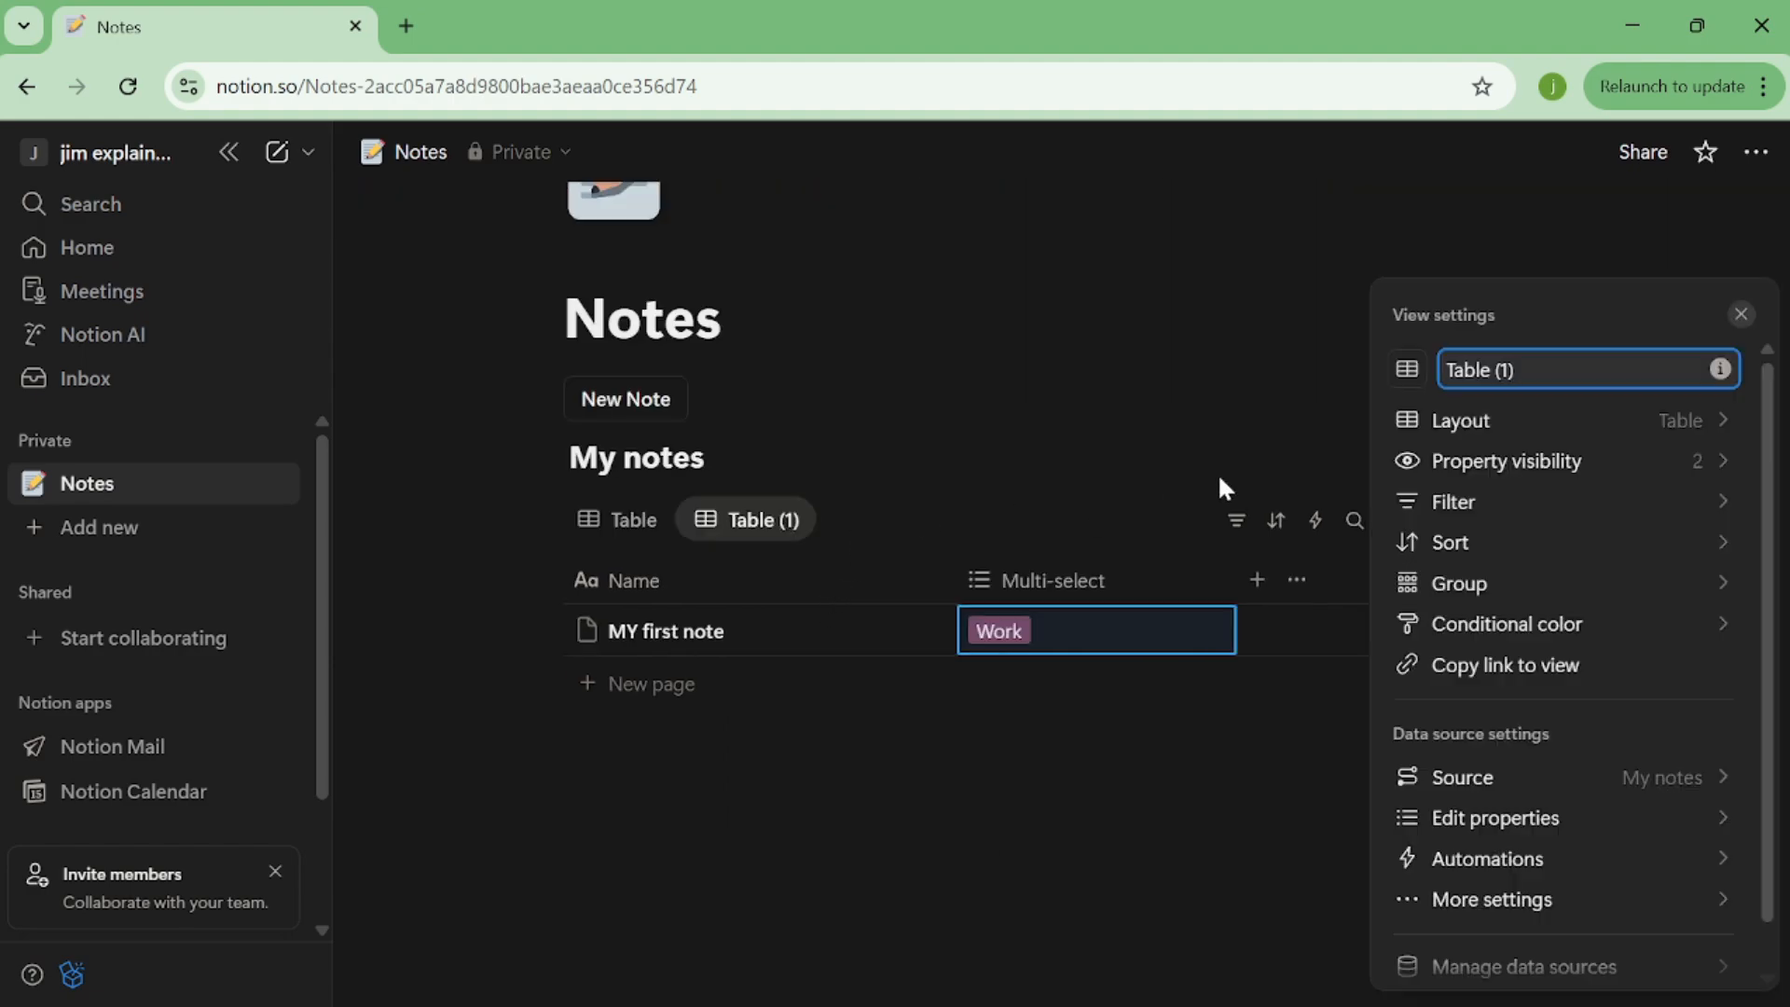
pyautogui.moveTo(1520, 371); pyautogui.dragTo(1413, 392)
pyautogui.write('Work')
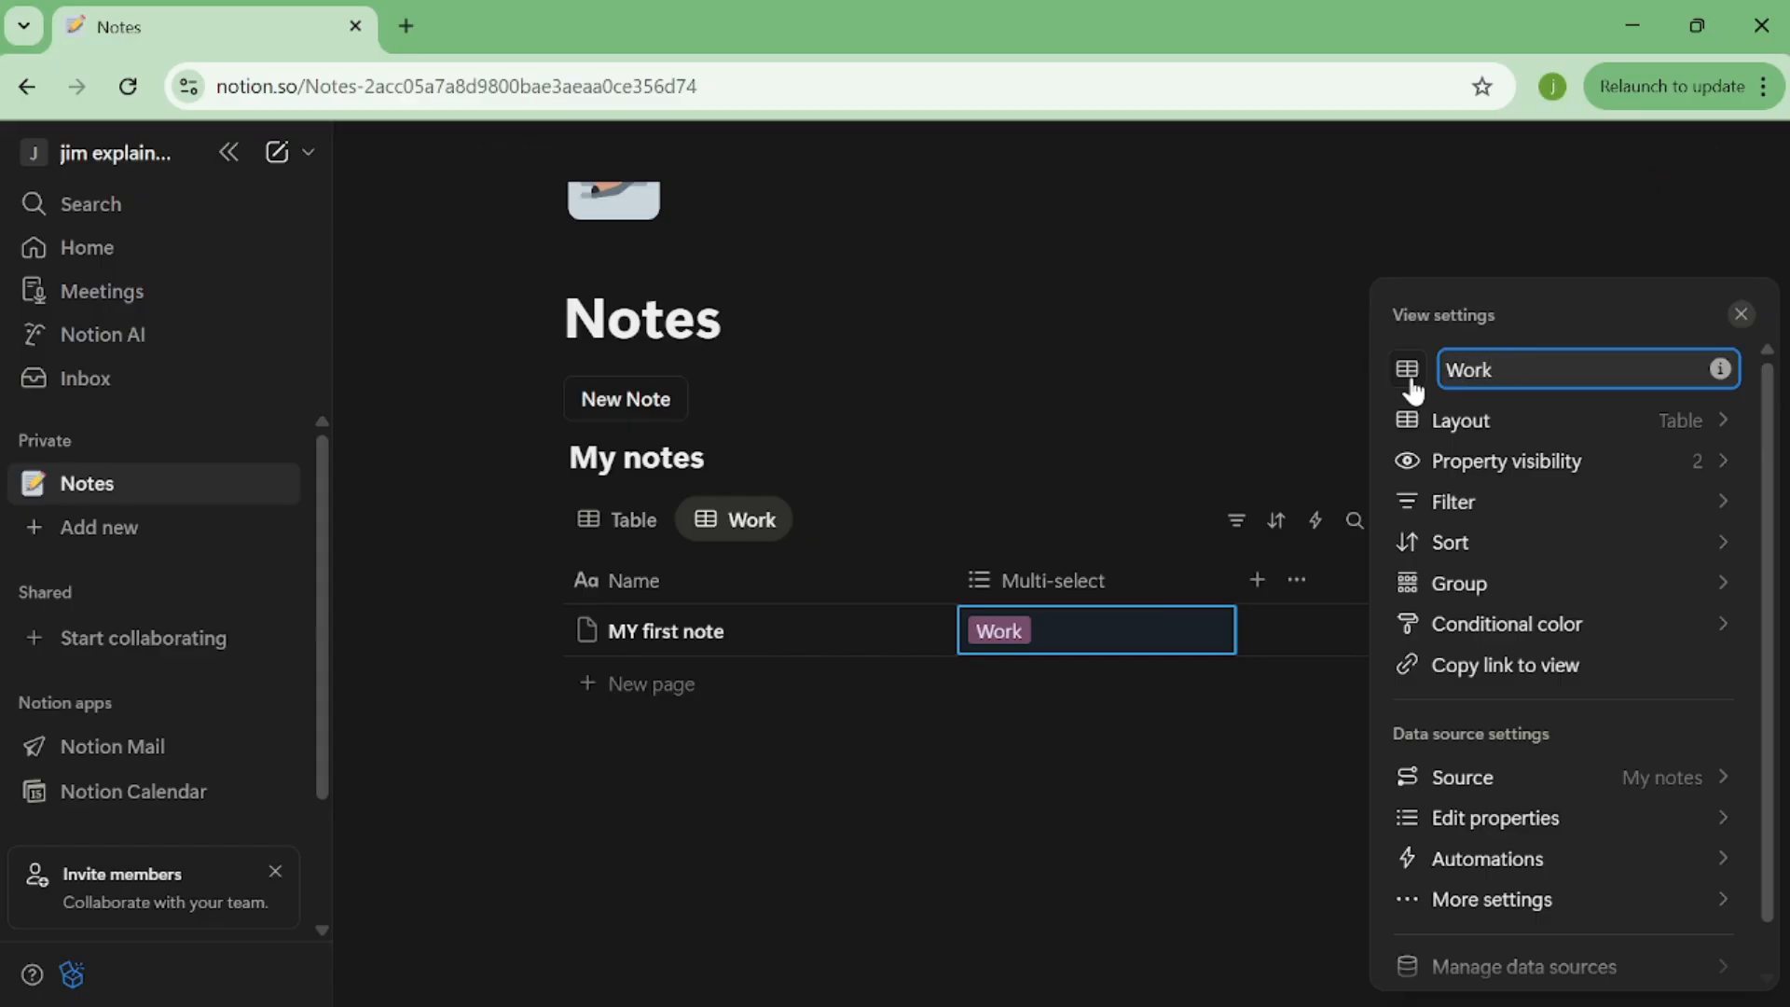
pyautogui.click(979, 705)
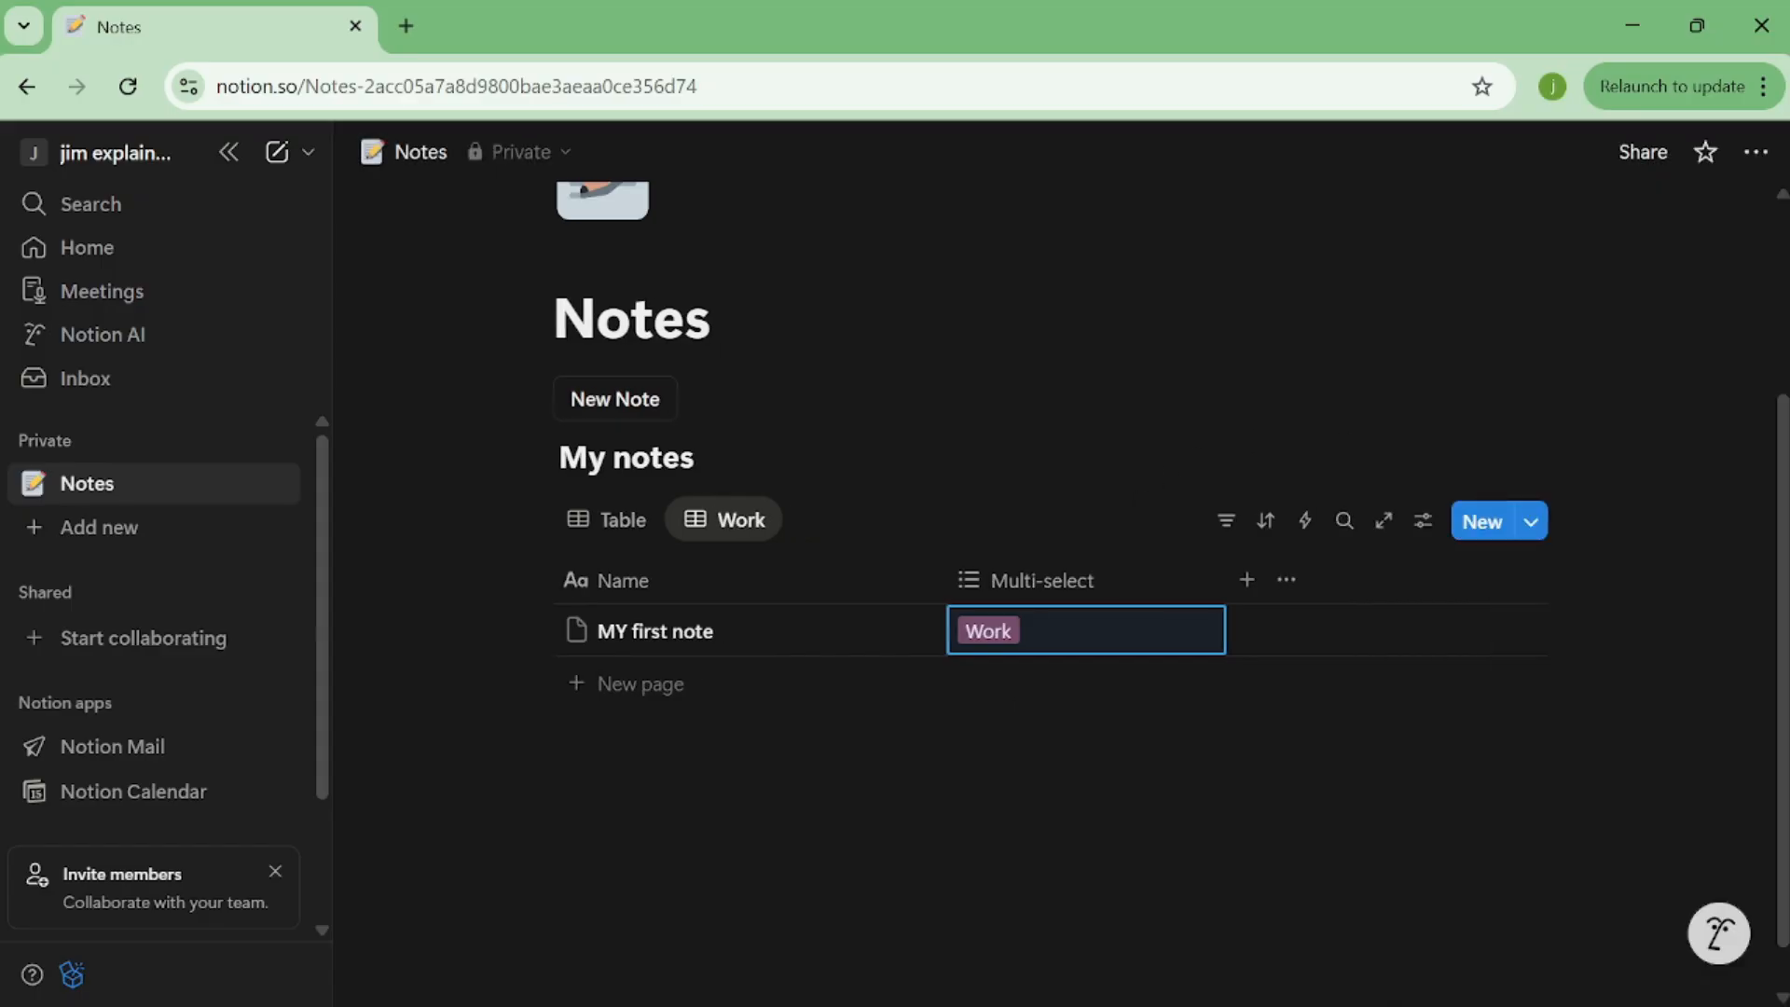
# Step: Filter the Work view to notes whose Multi-select property contains Work
pyautogui.click(1224, 520)
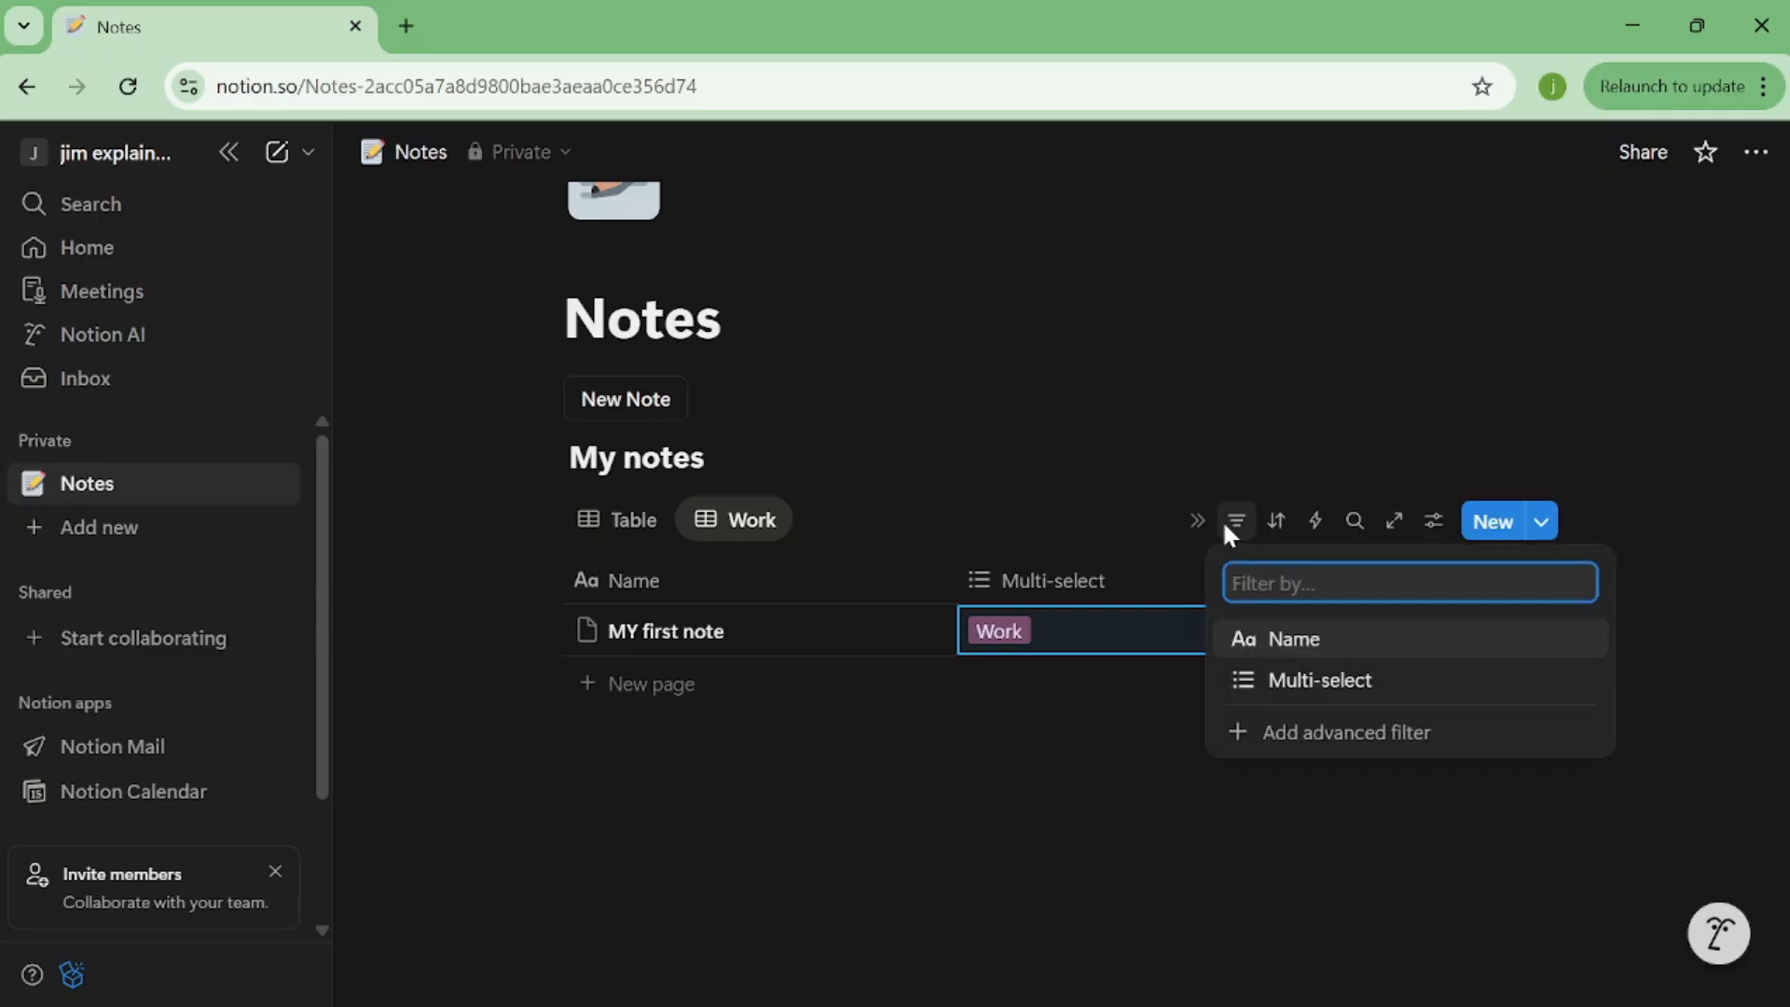
pyautogui.click(1323, 680)
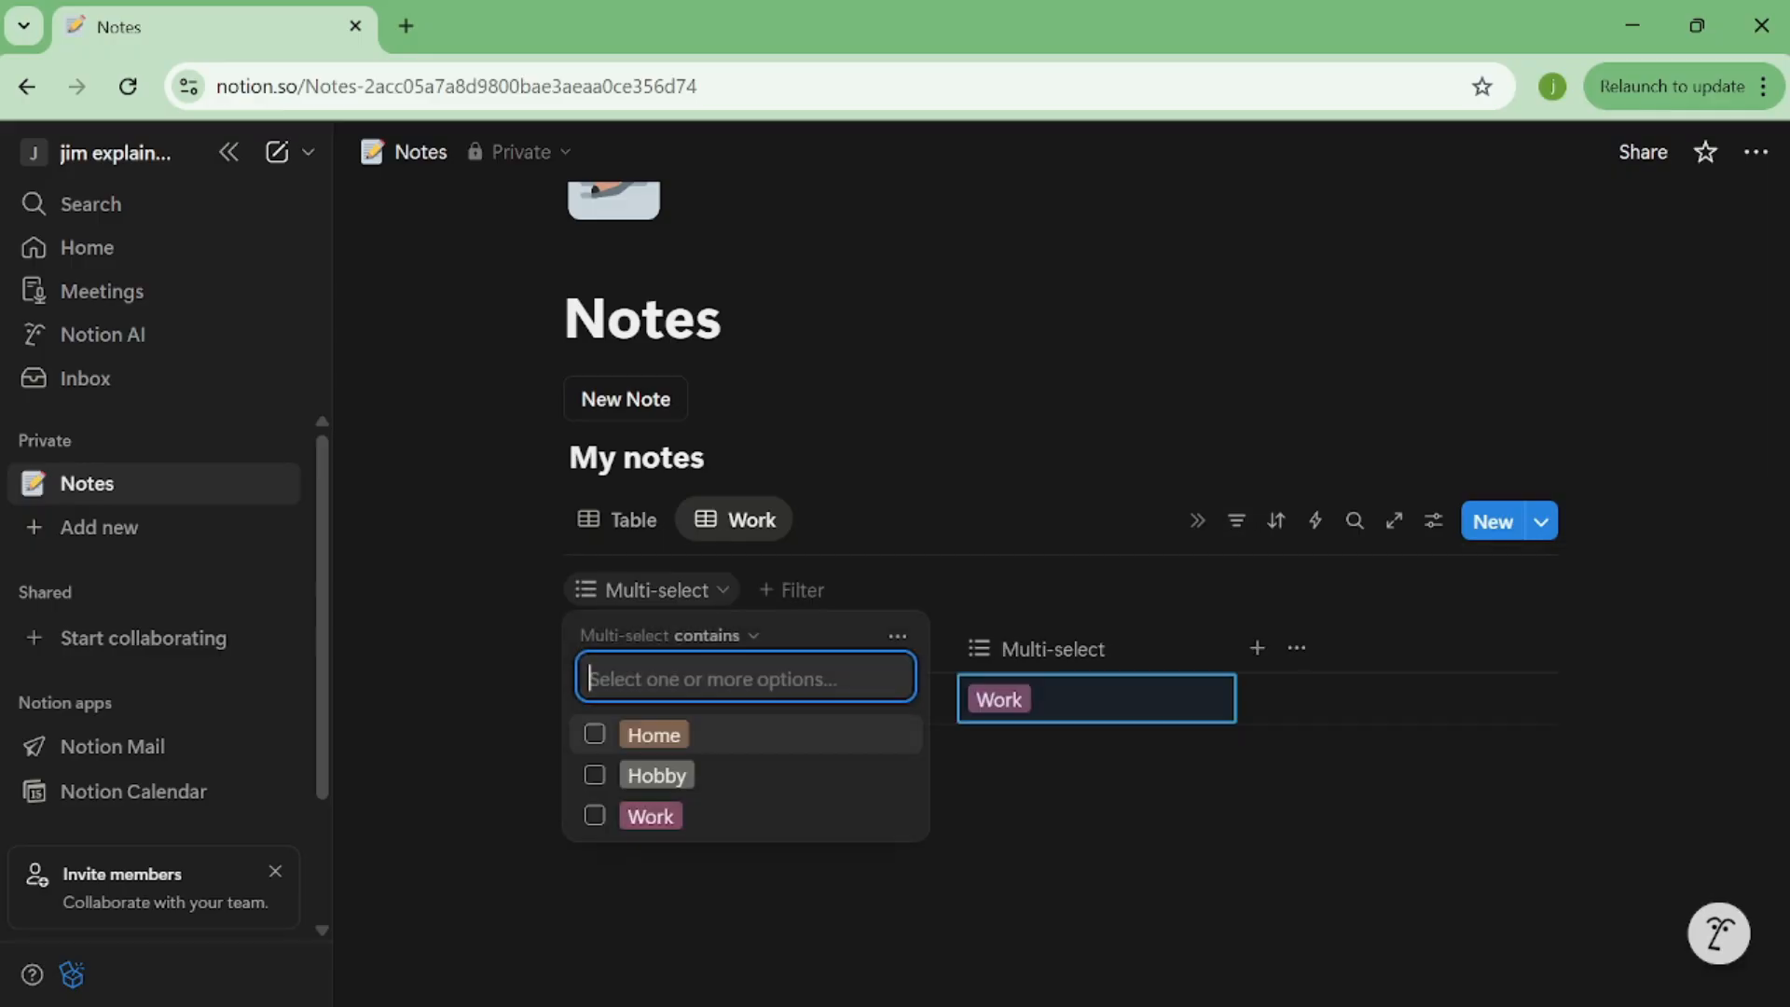
pyautogui.click(594, 815)
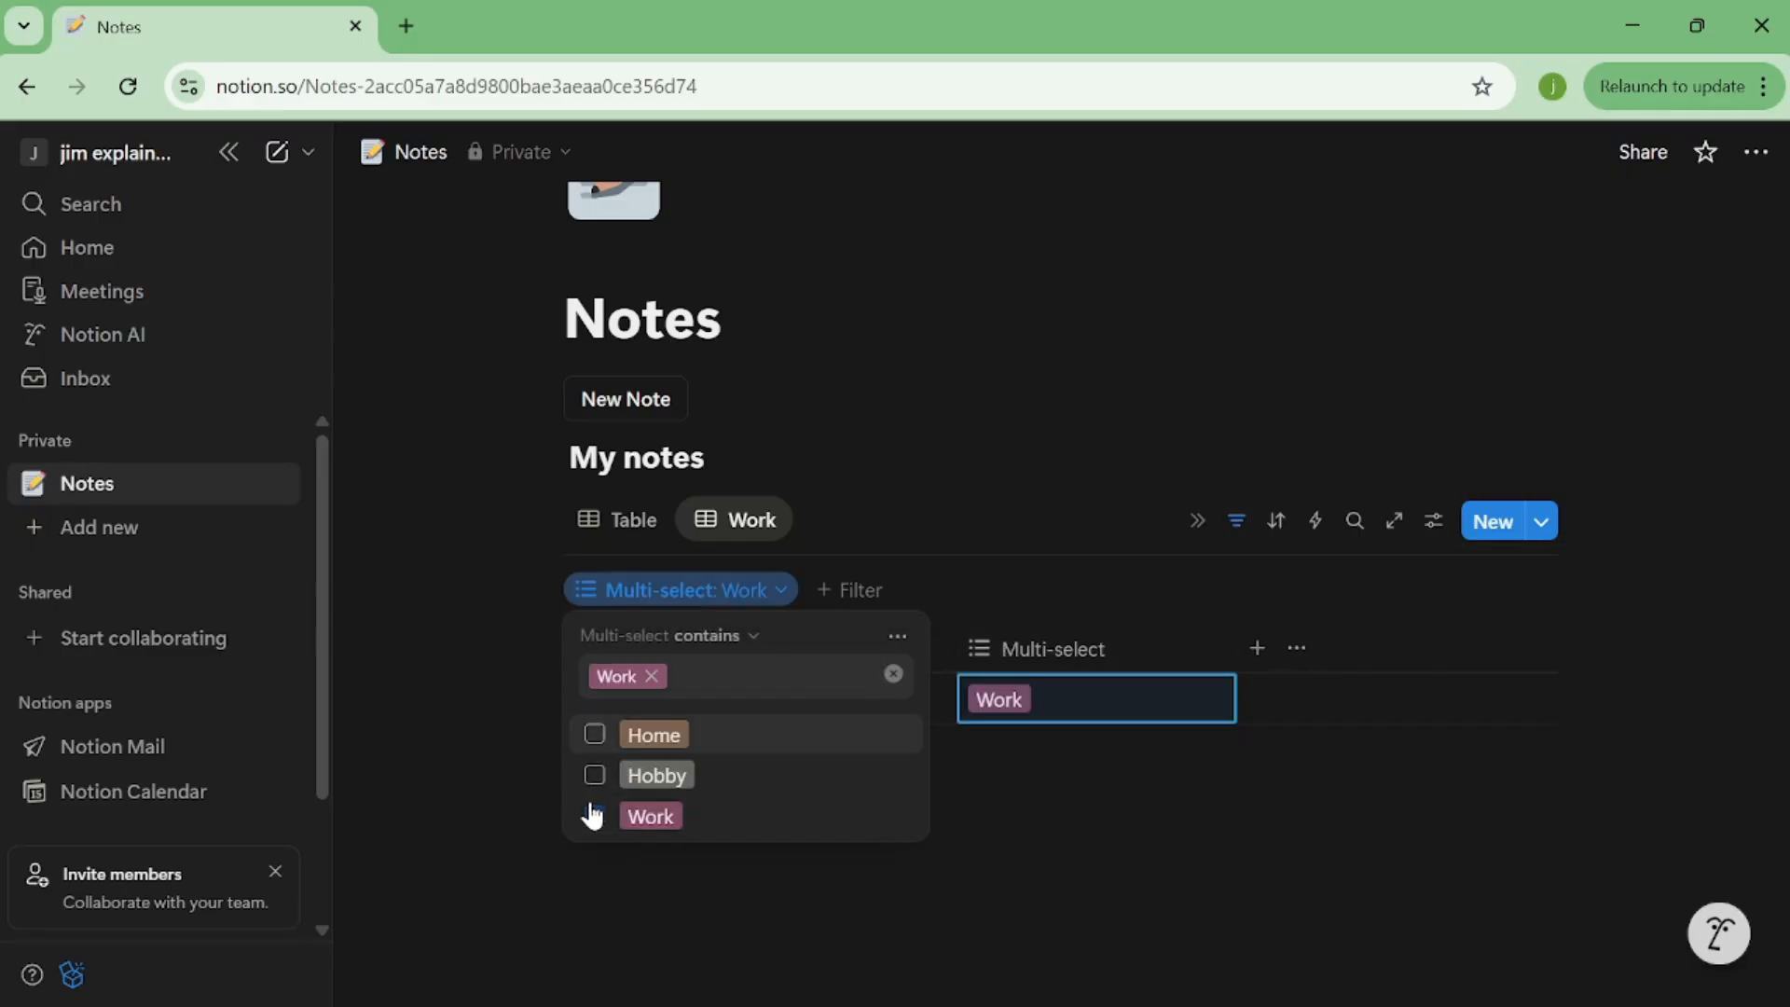
pyautogui.click(1017, 813)
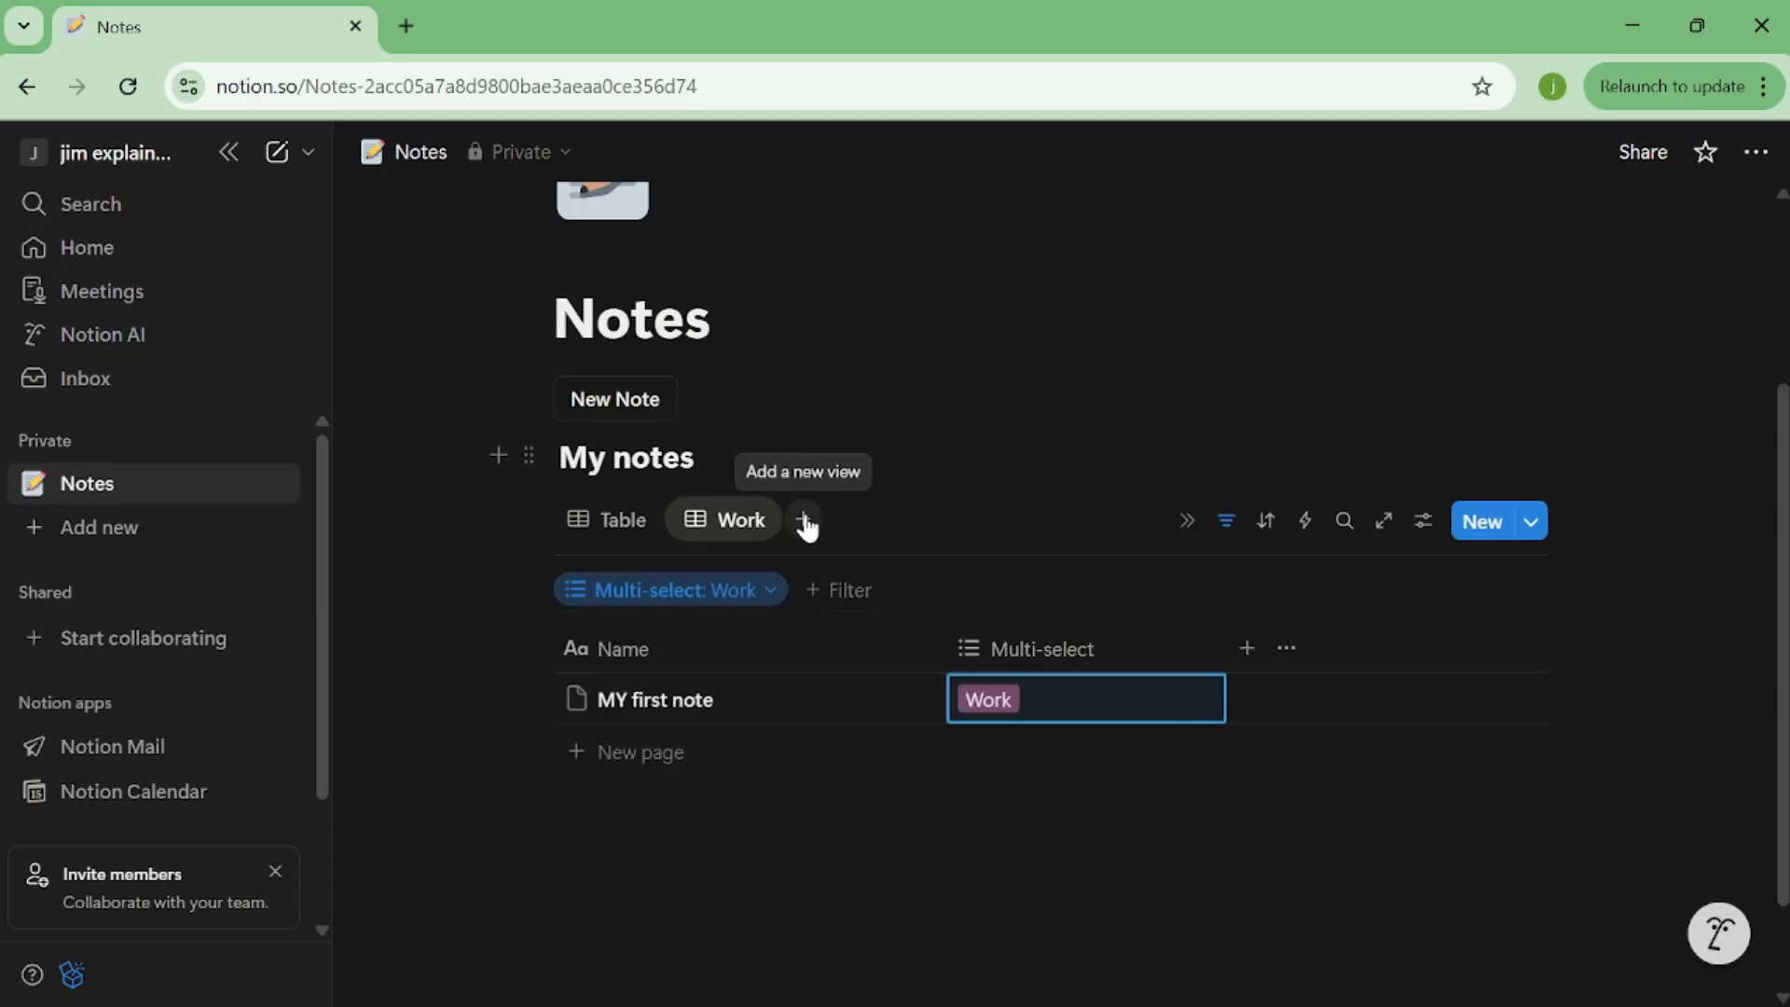
# Step: Duplicate the Work view and name the copy "Home"
pyautogui.click(752, 530)
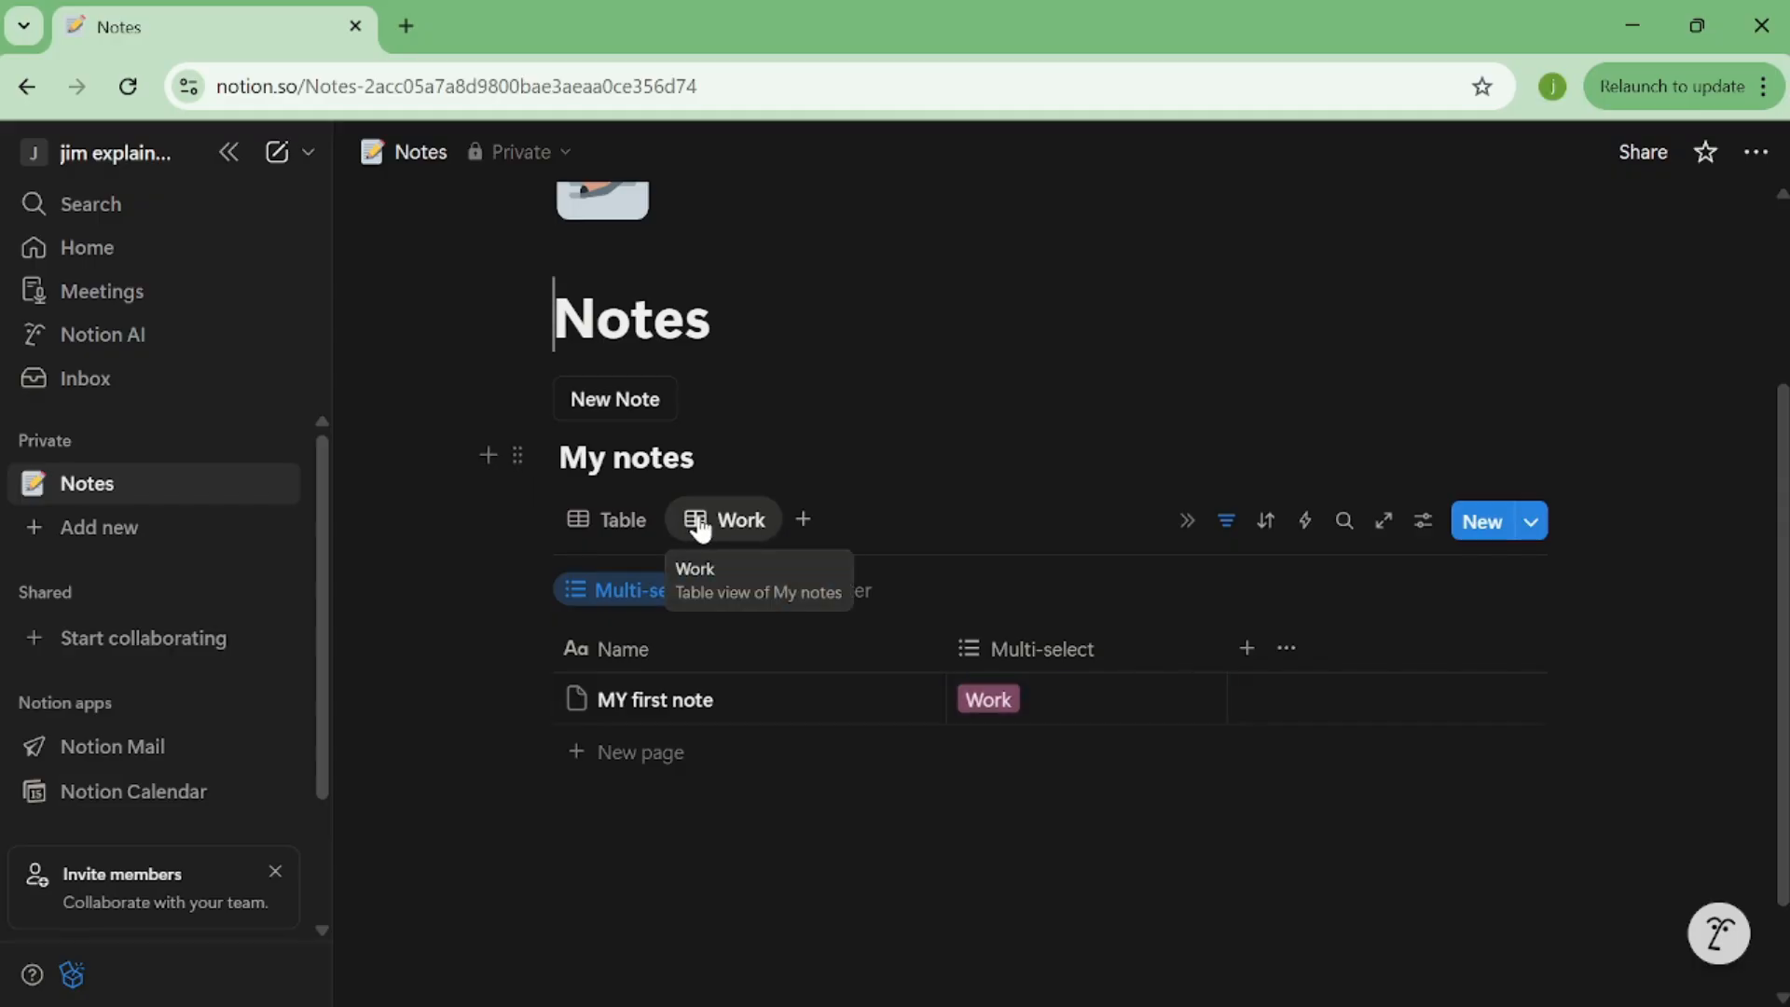
pyautogui.click(701, 528)
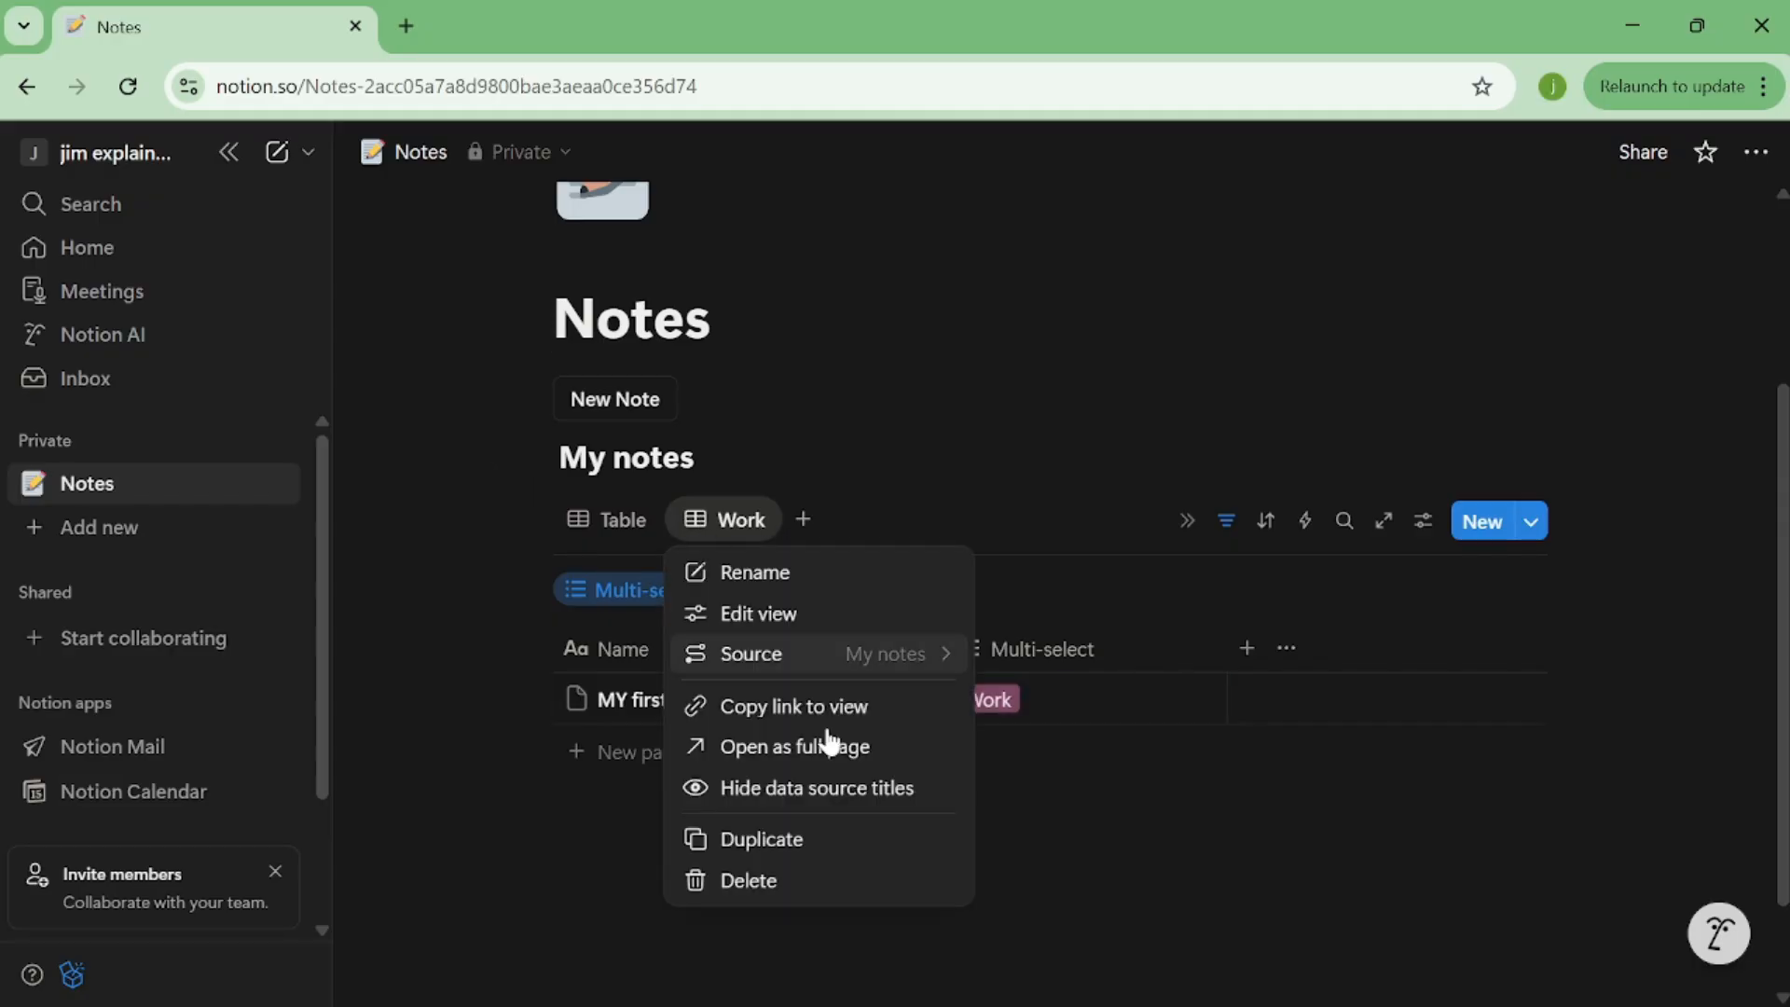
pyautogui.click(826, 837)
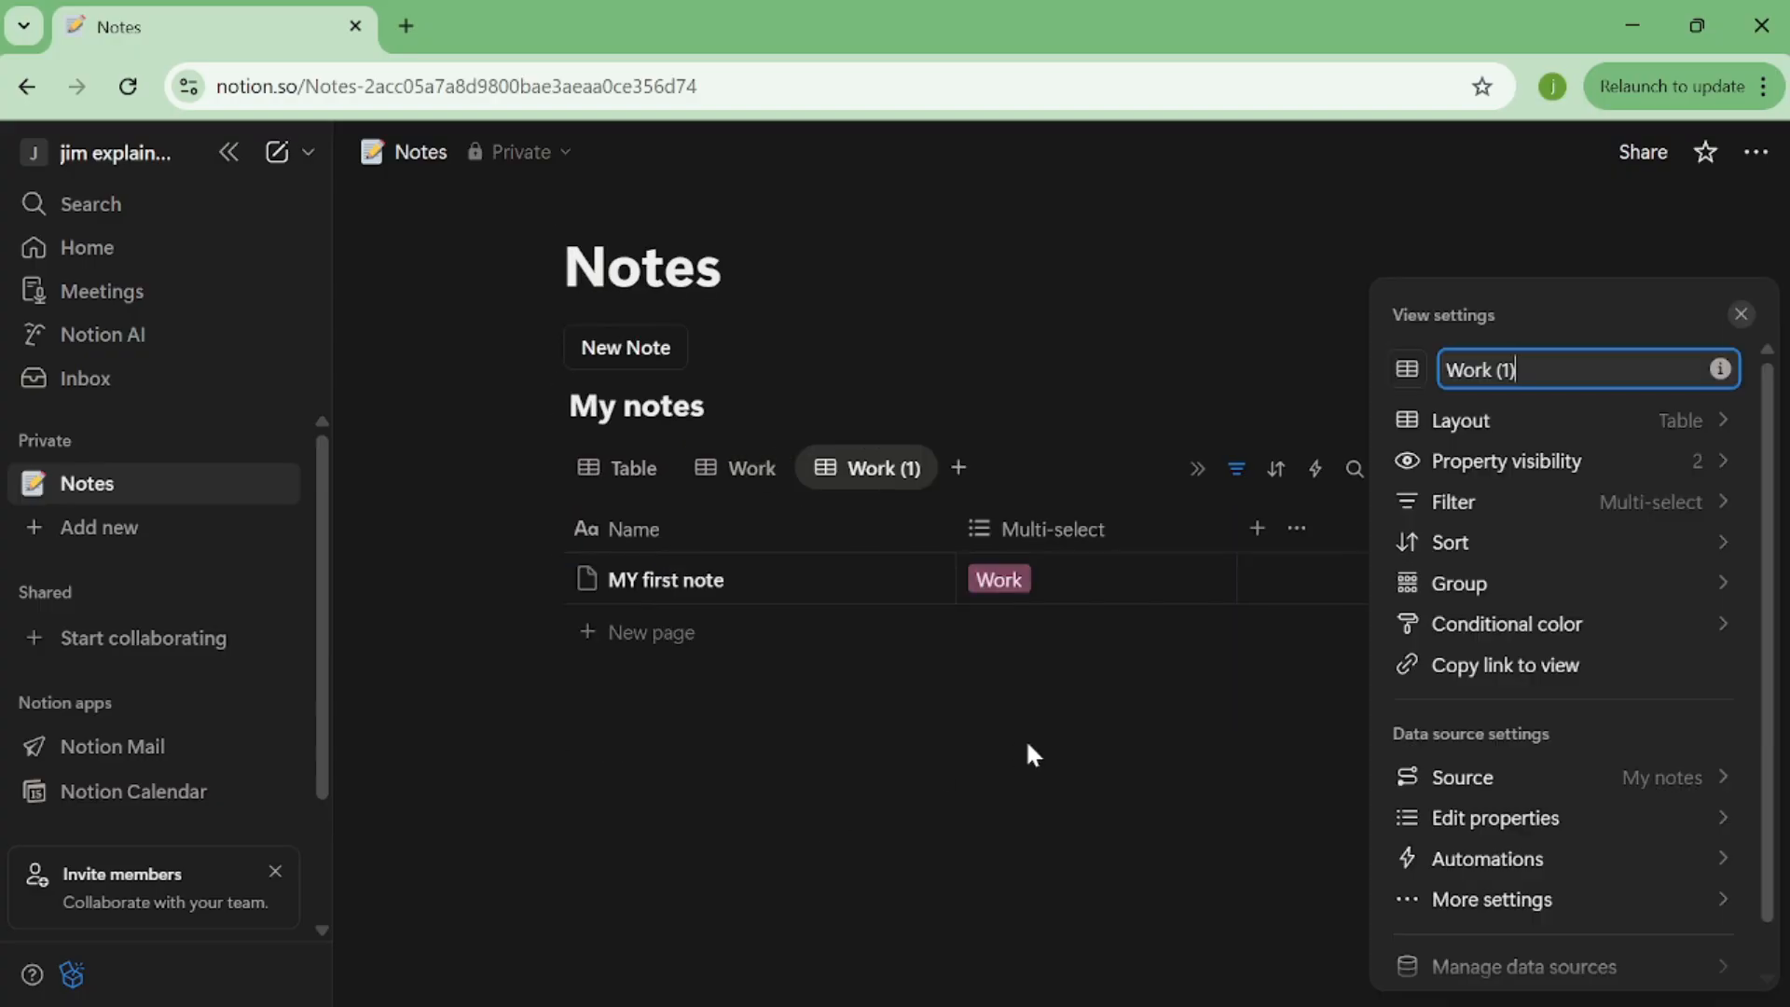
pyautogui.hotkey('ctrl', 'a')
pyautogui.write('Home')
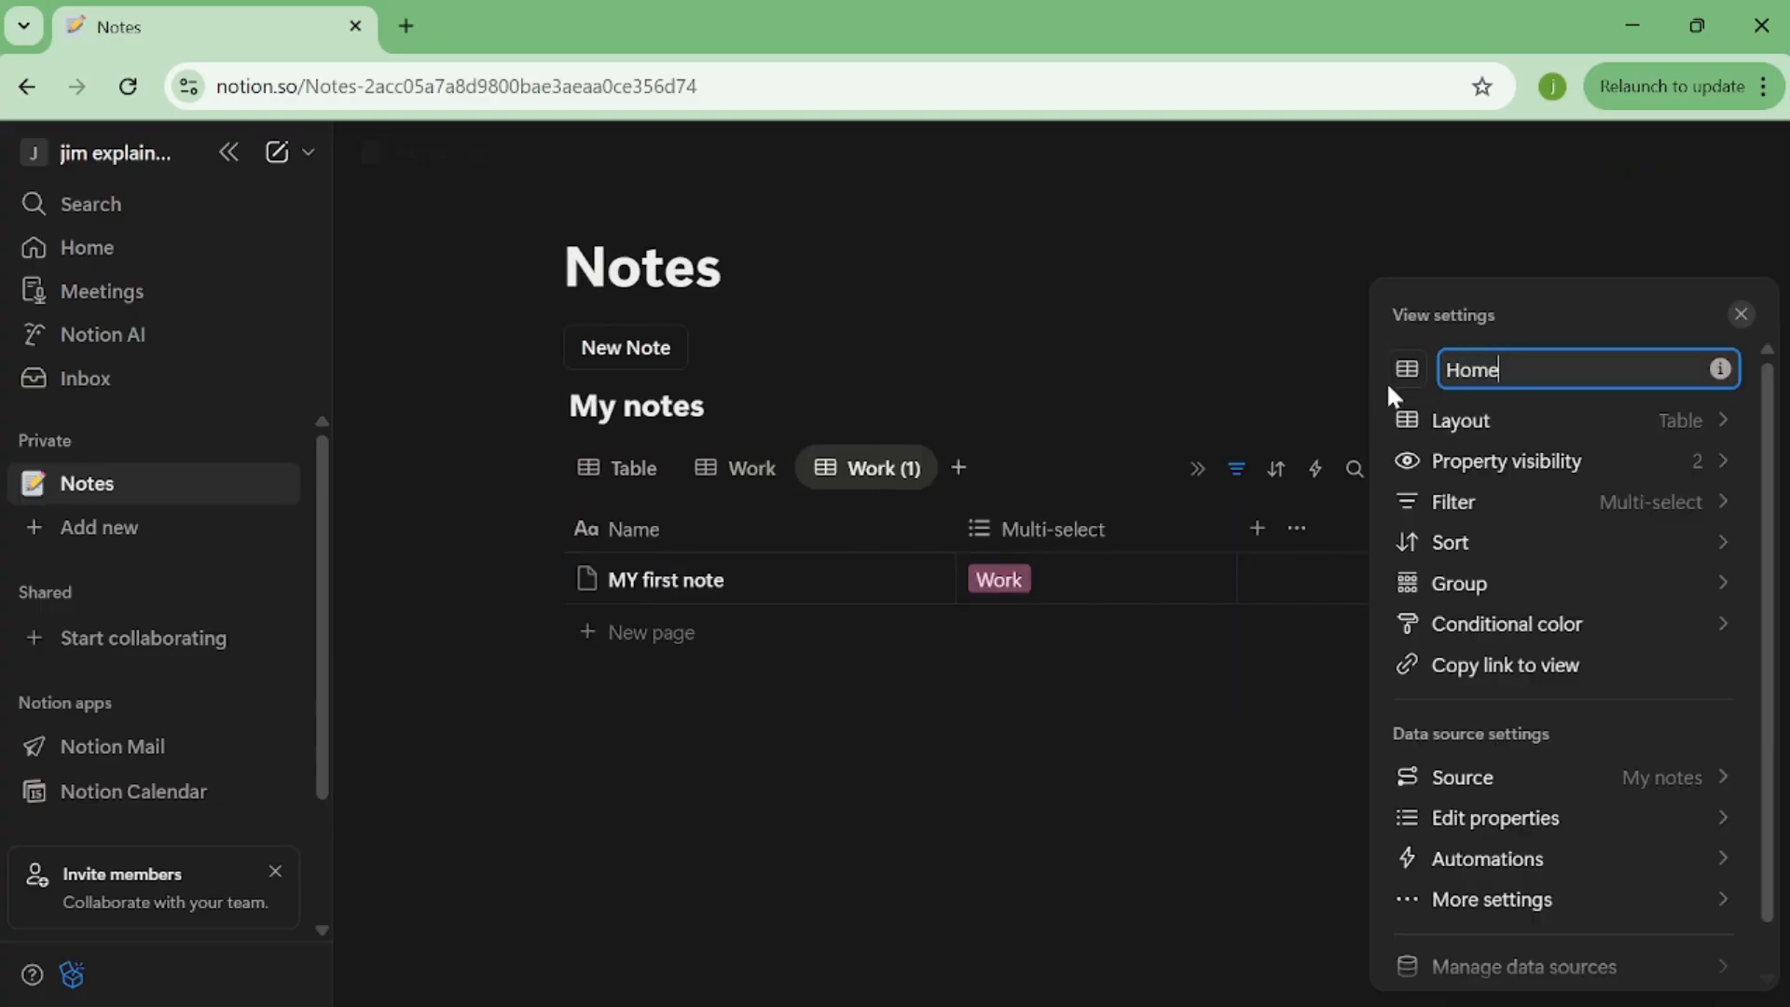
pyautogui.press('Escape')
# Step: Change the Home view's Multi-select filter to contain Home instead of Work
pyautogui.click(1227, 469)
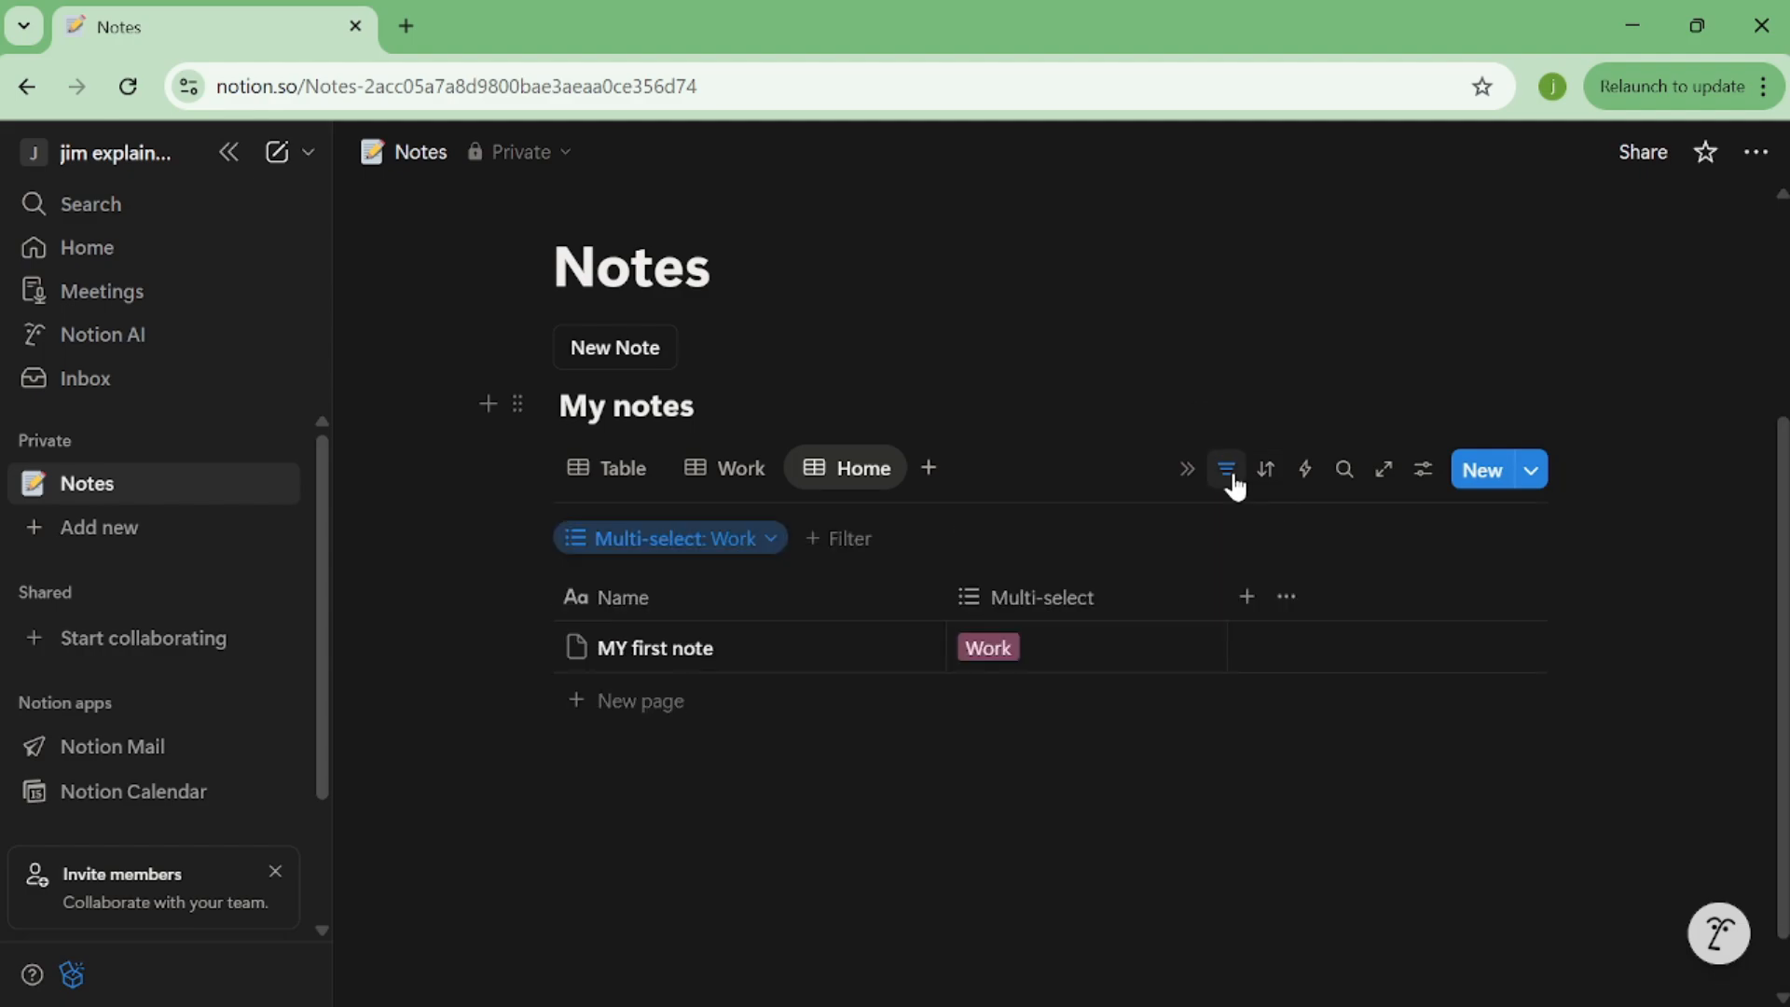
pyautogui.click(738, 550)
pyautogui.click(584, 765)
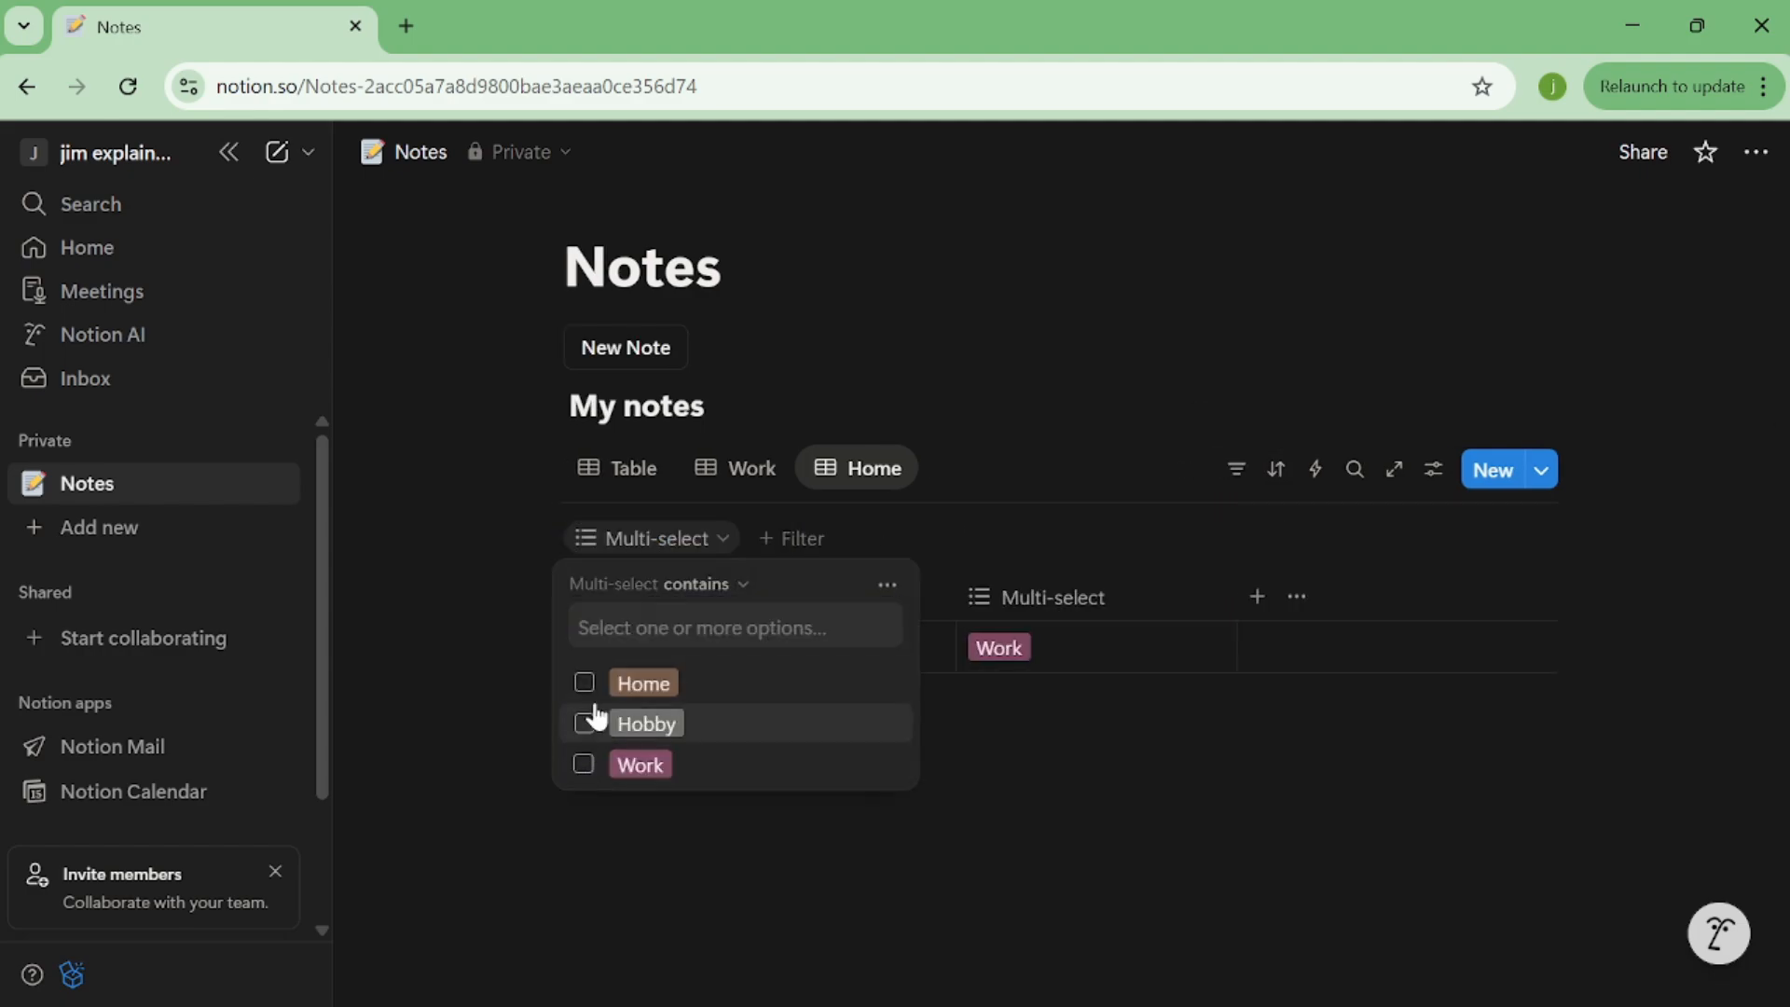
pyautogui.click(584, 682)
pyautogui.click(782, 837)
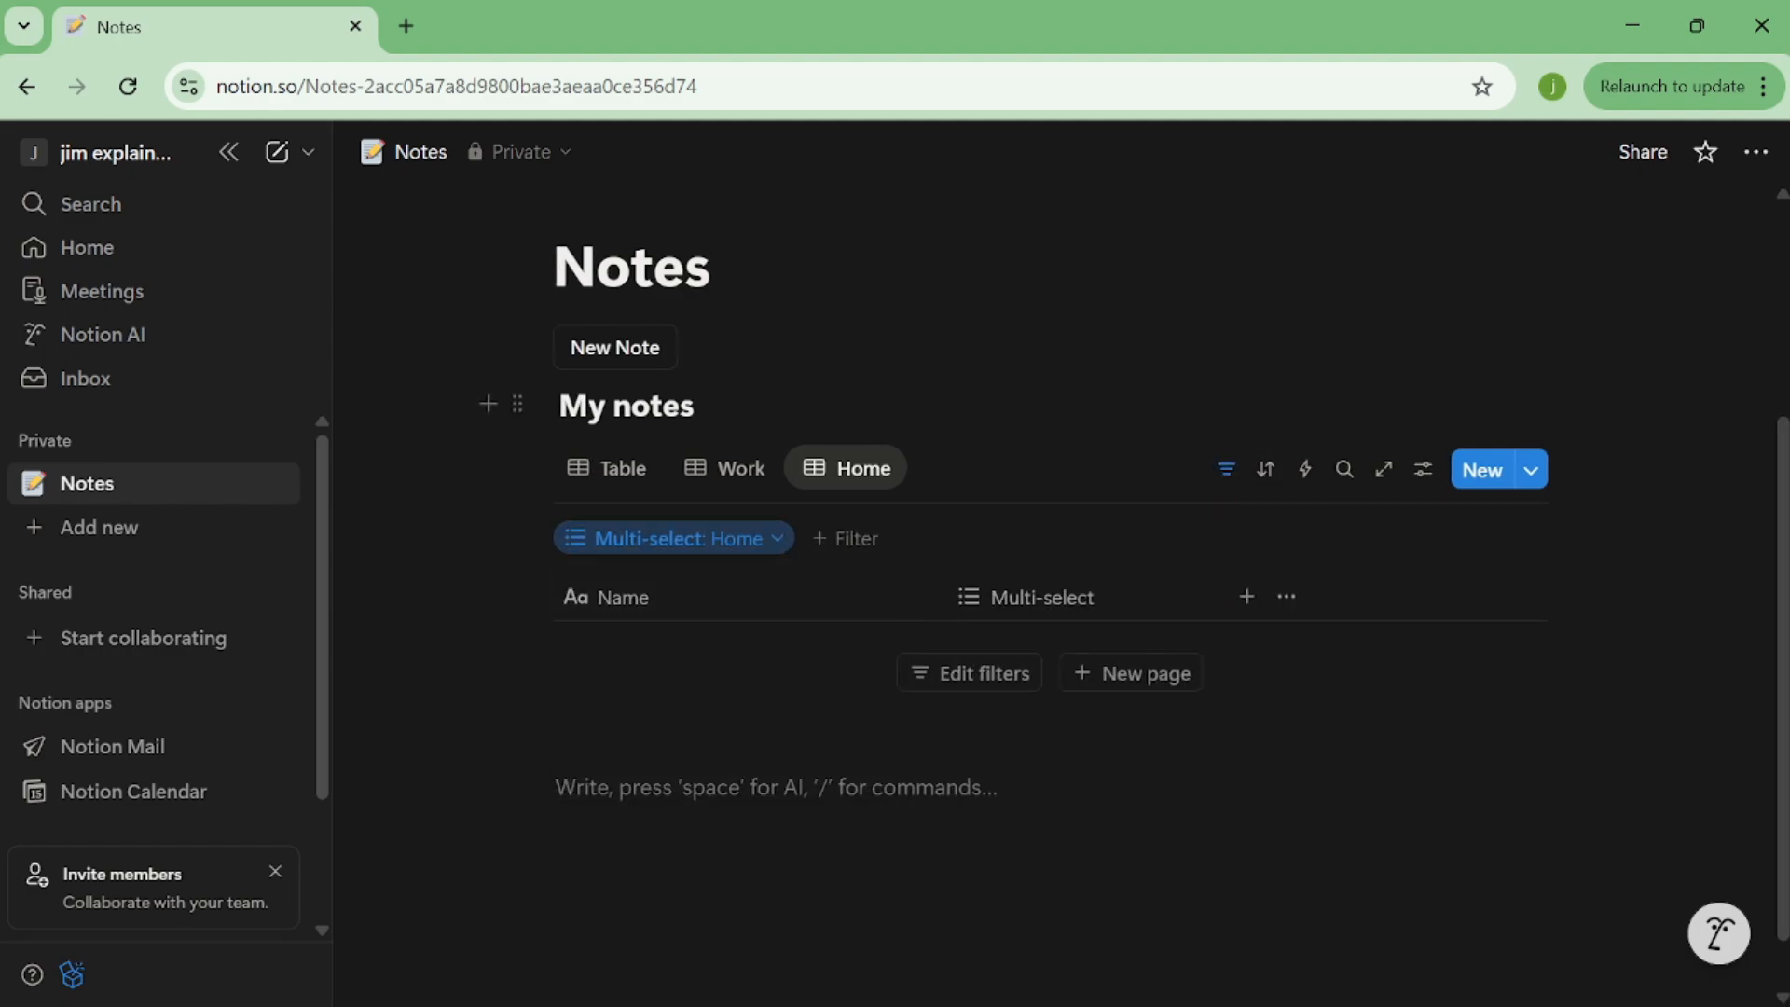
# Step: Duplicate the Home view and name the copy "Hobby"
pyautogui.click(865, 474)
pyautogui.click(897, 786)
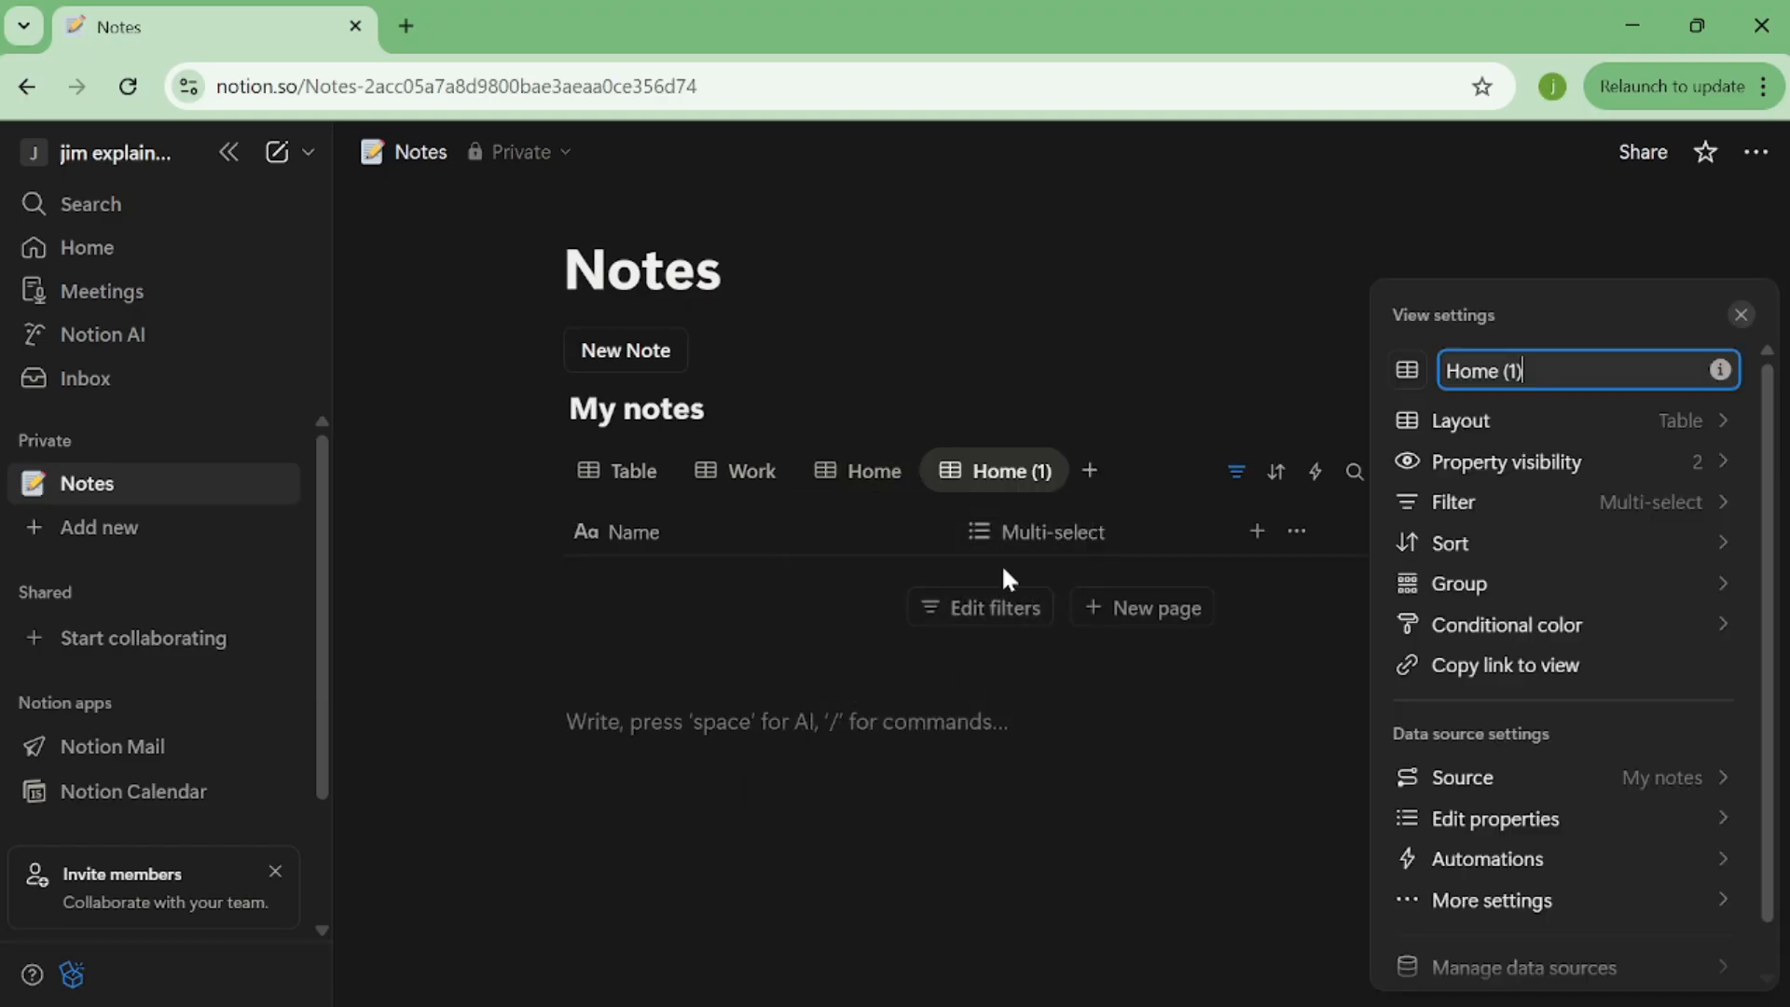
pyautogui.hotkey('ctrl', 'a')
pyautogui.write('Hoo')
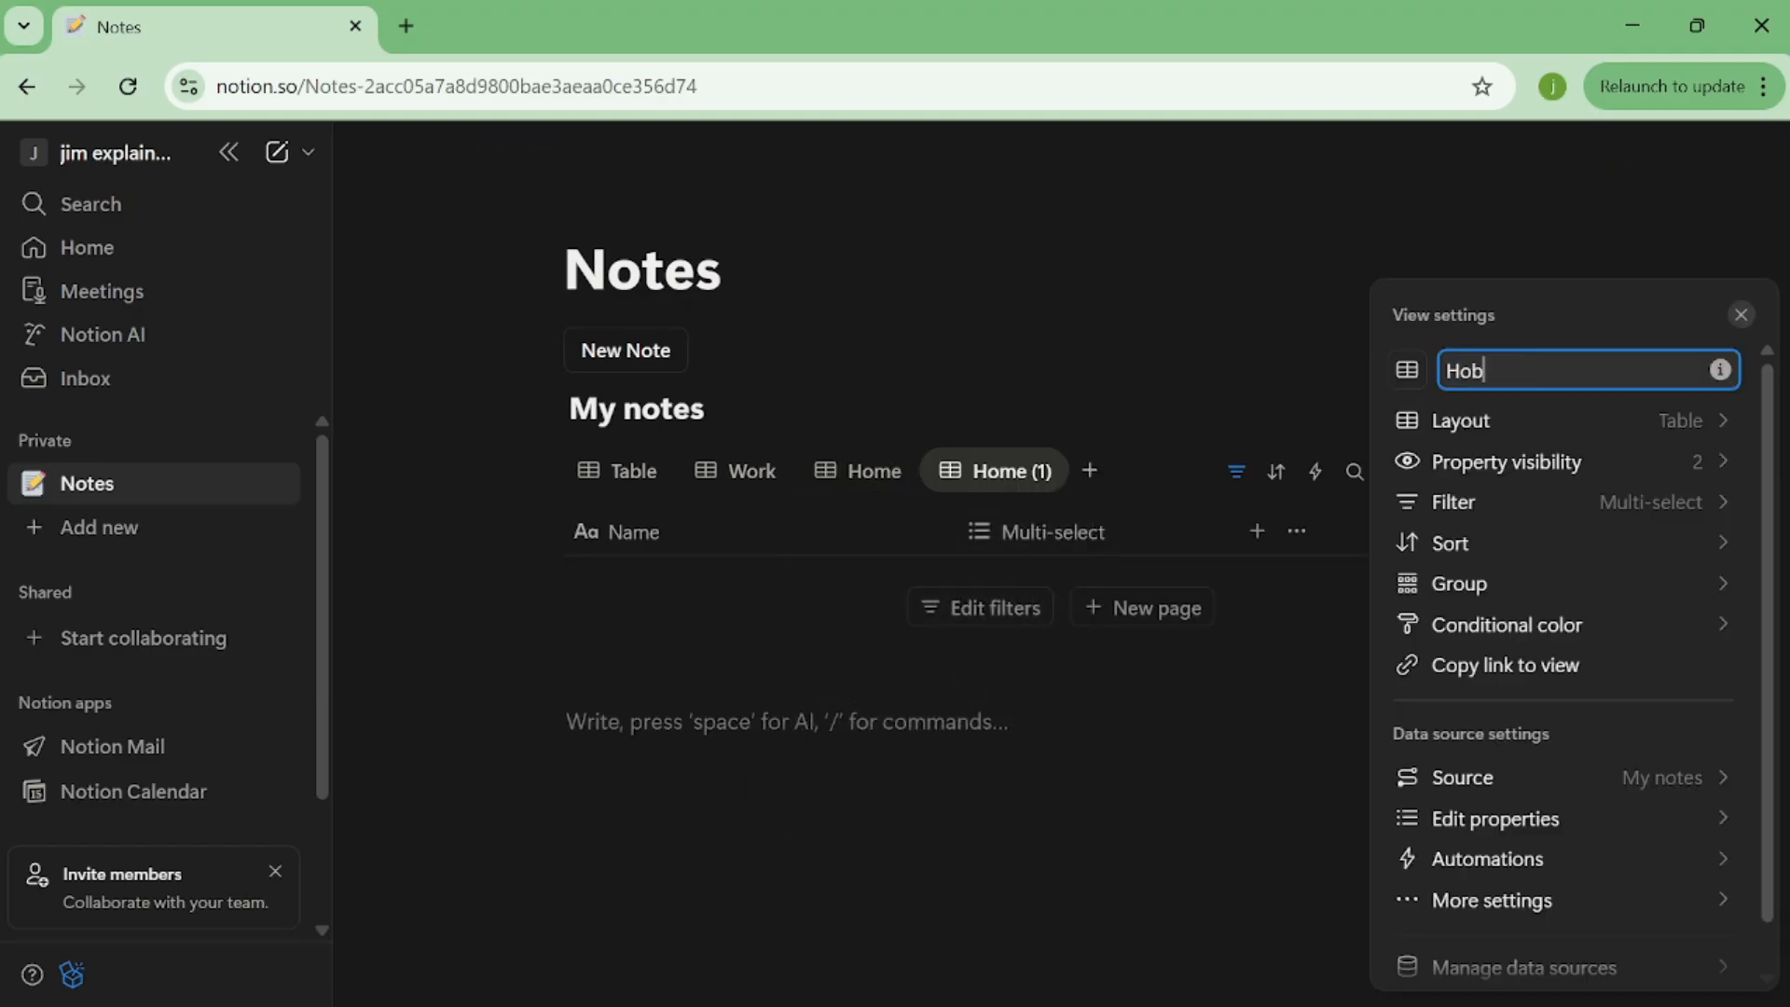
pyautogui.write('by')
pyautogui.click(1216, 466)
# Step: Change the Hobby view's Multi-select filter to contain Hobby instead of Home
pyautogui.click(1227, 471)
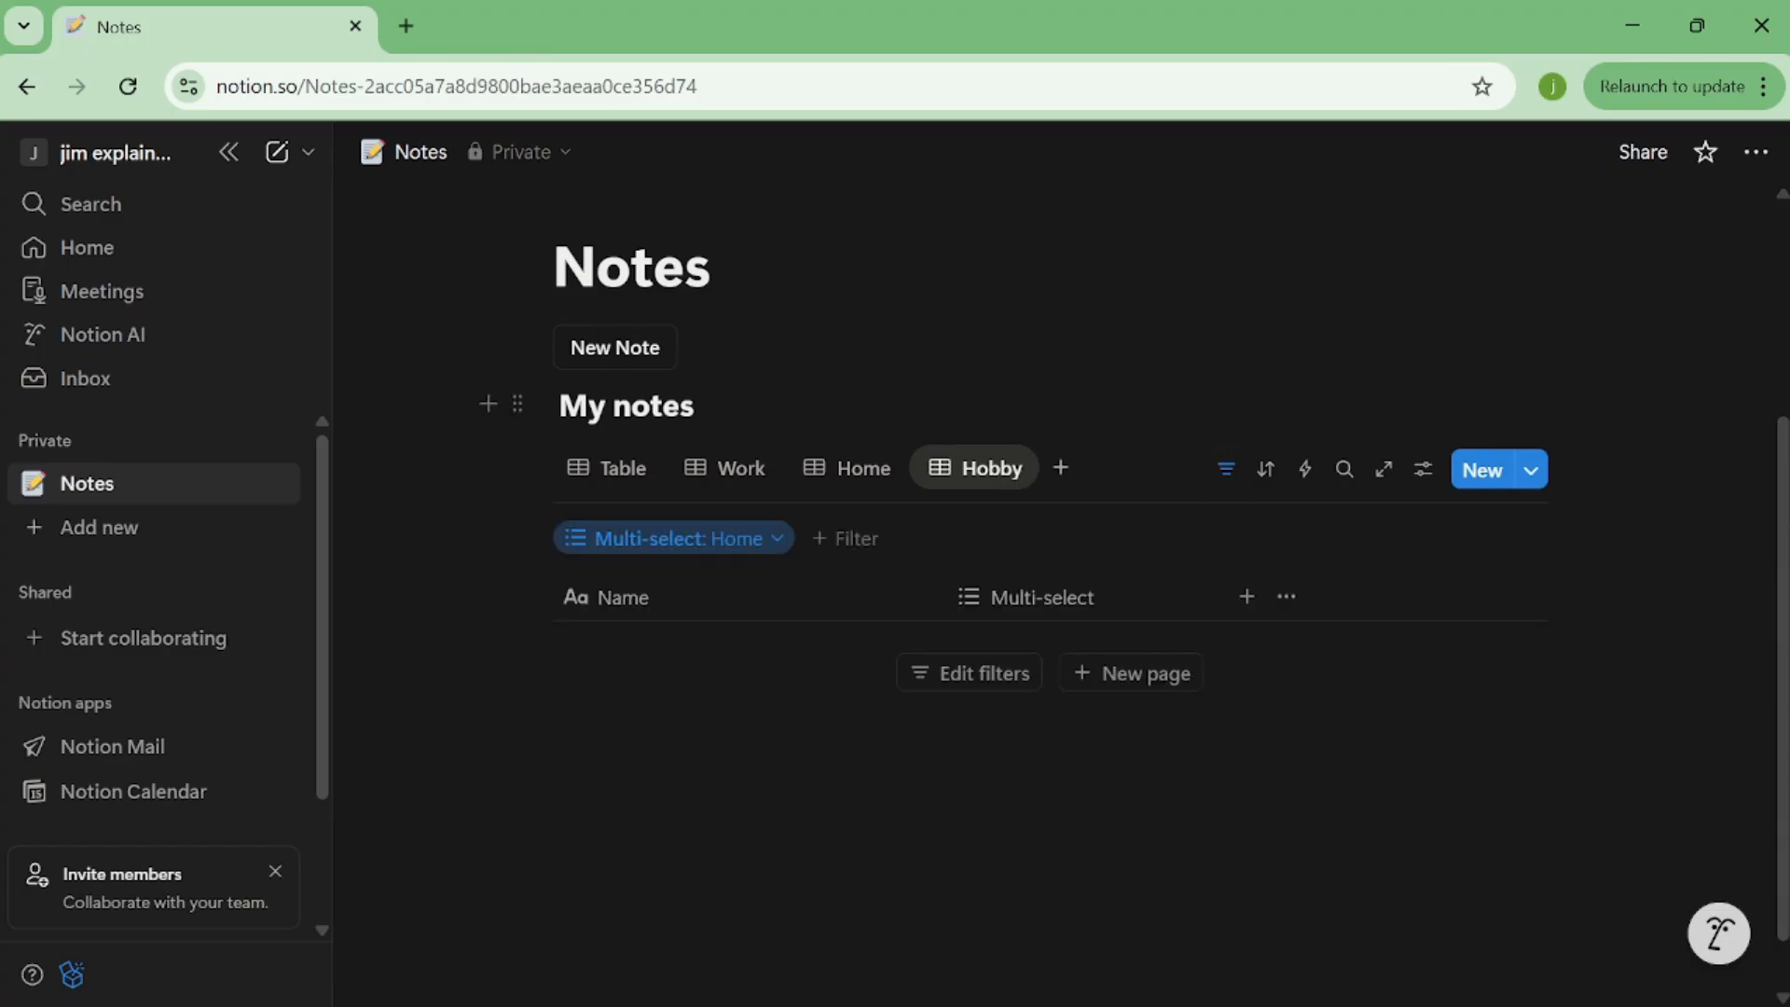
pyautogui.click(701, 541)
pyautogui.click(583, 682)
pyautogui.click(583, 724)
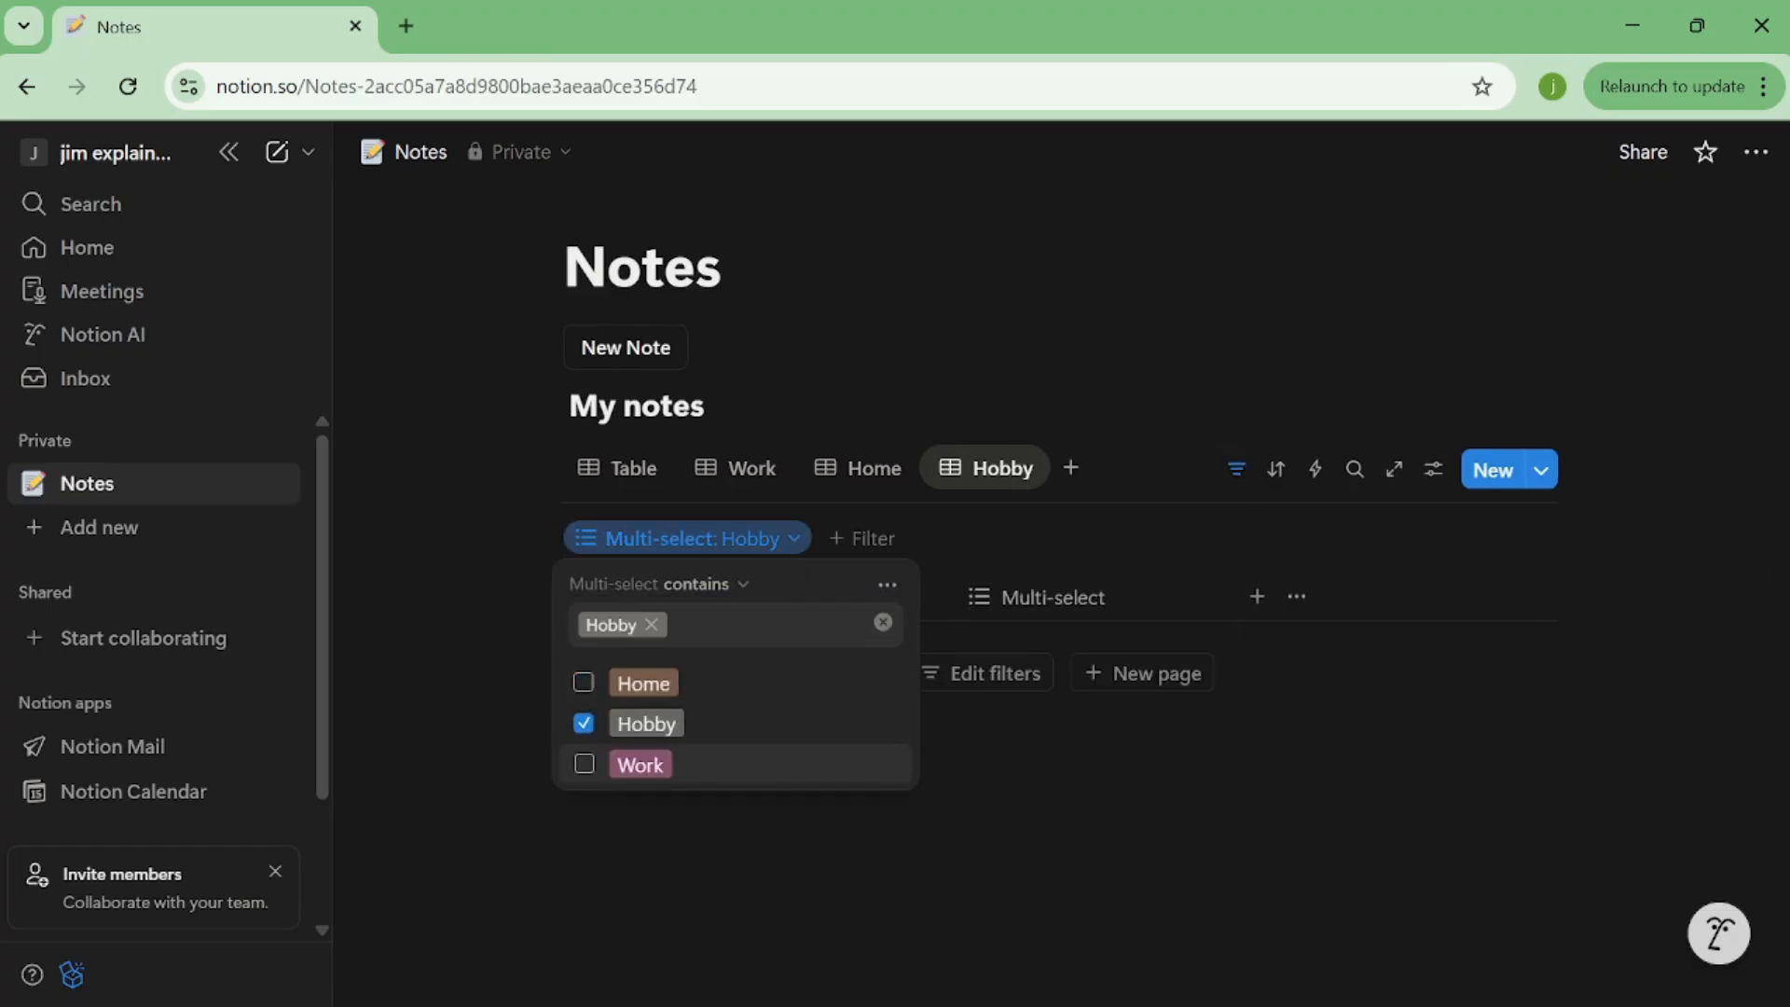
pyautogui.press('Escape')
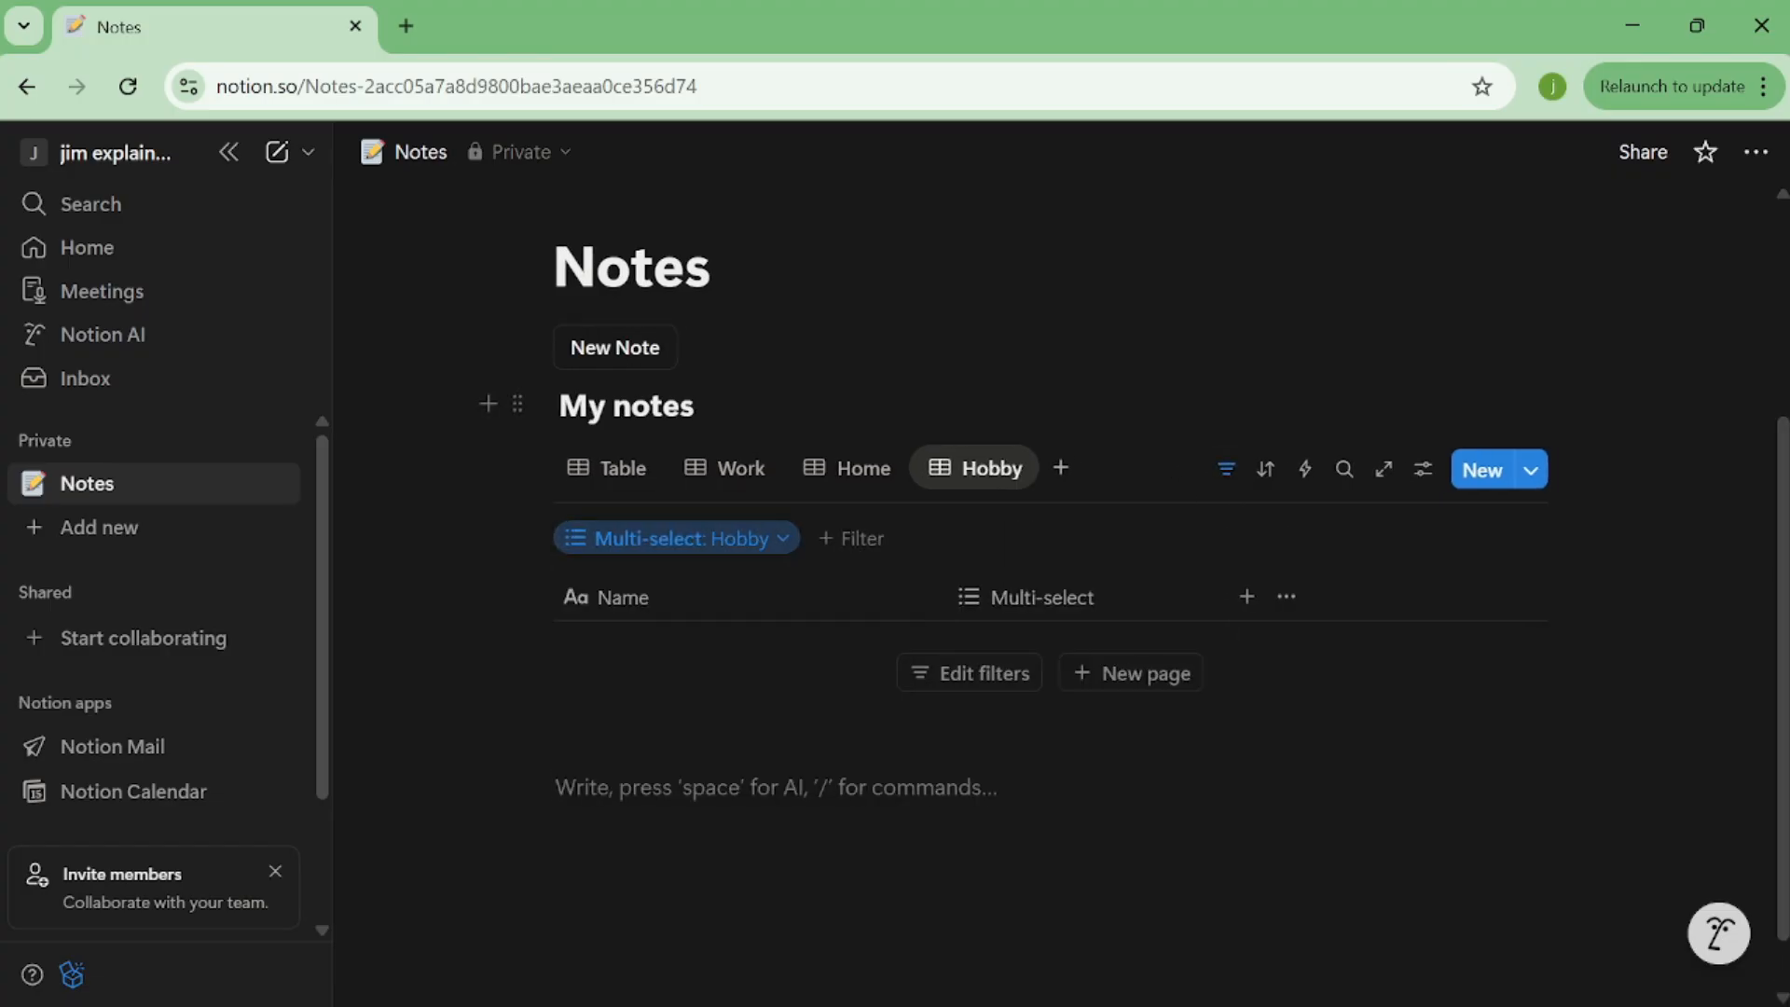
# Step: Rename the original unfiltered Table view of My notes to "All Notes"
pyautogui.click(629, 477)
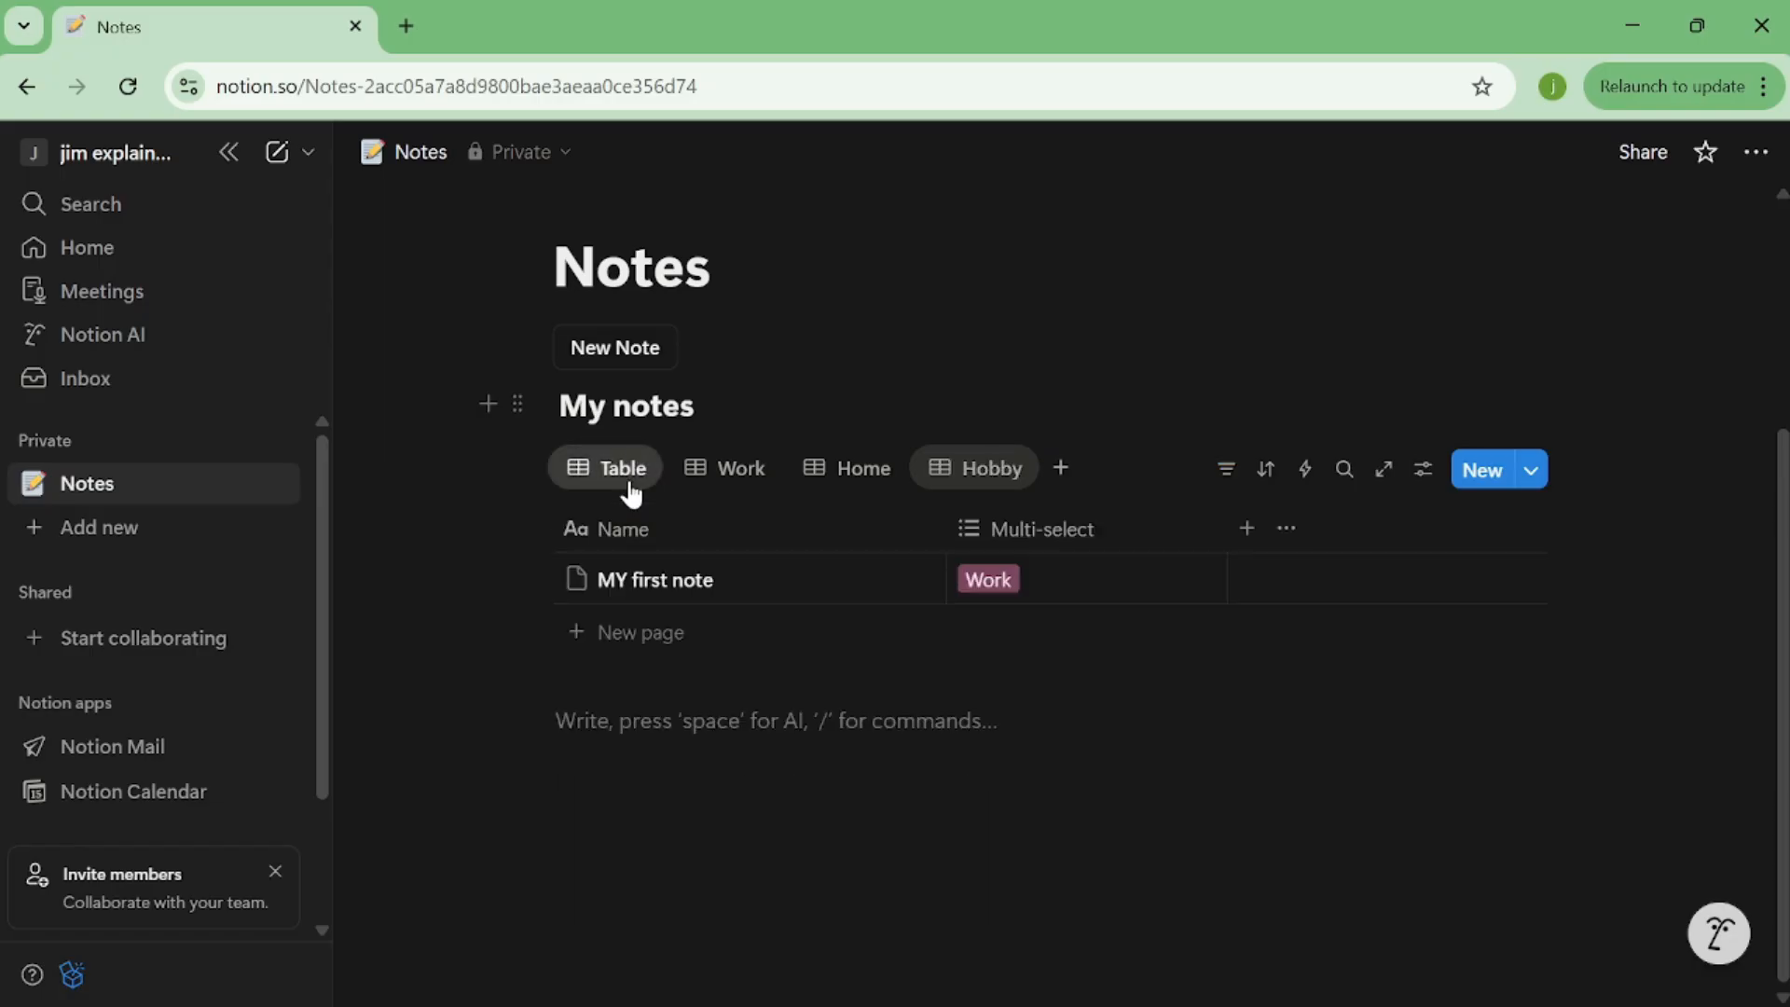
pyautogui.click(628, 478)
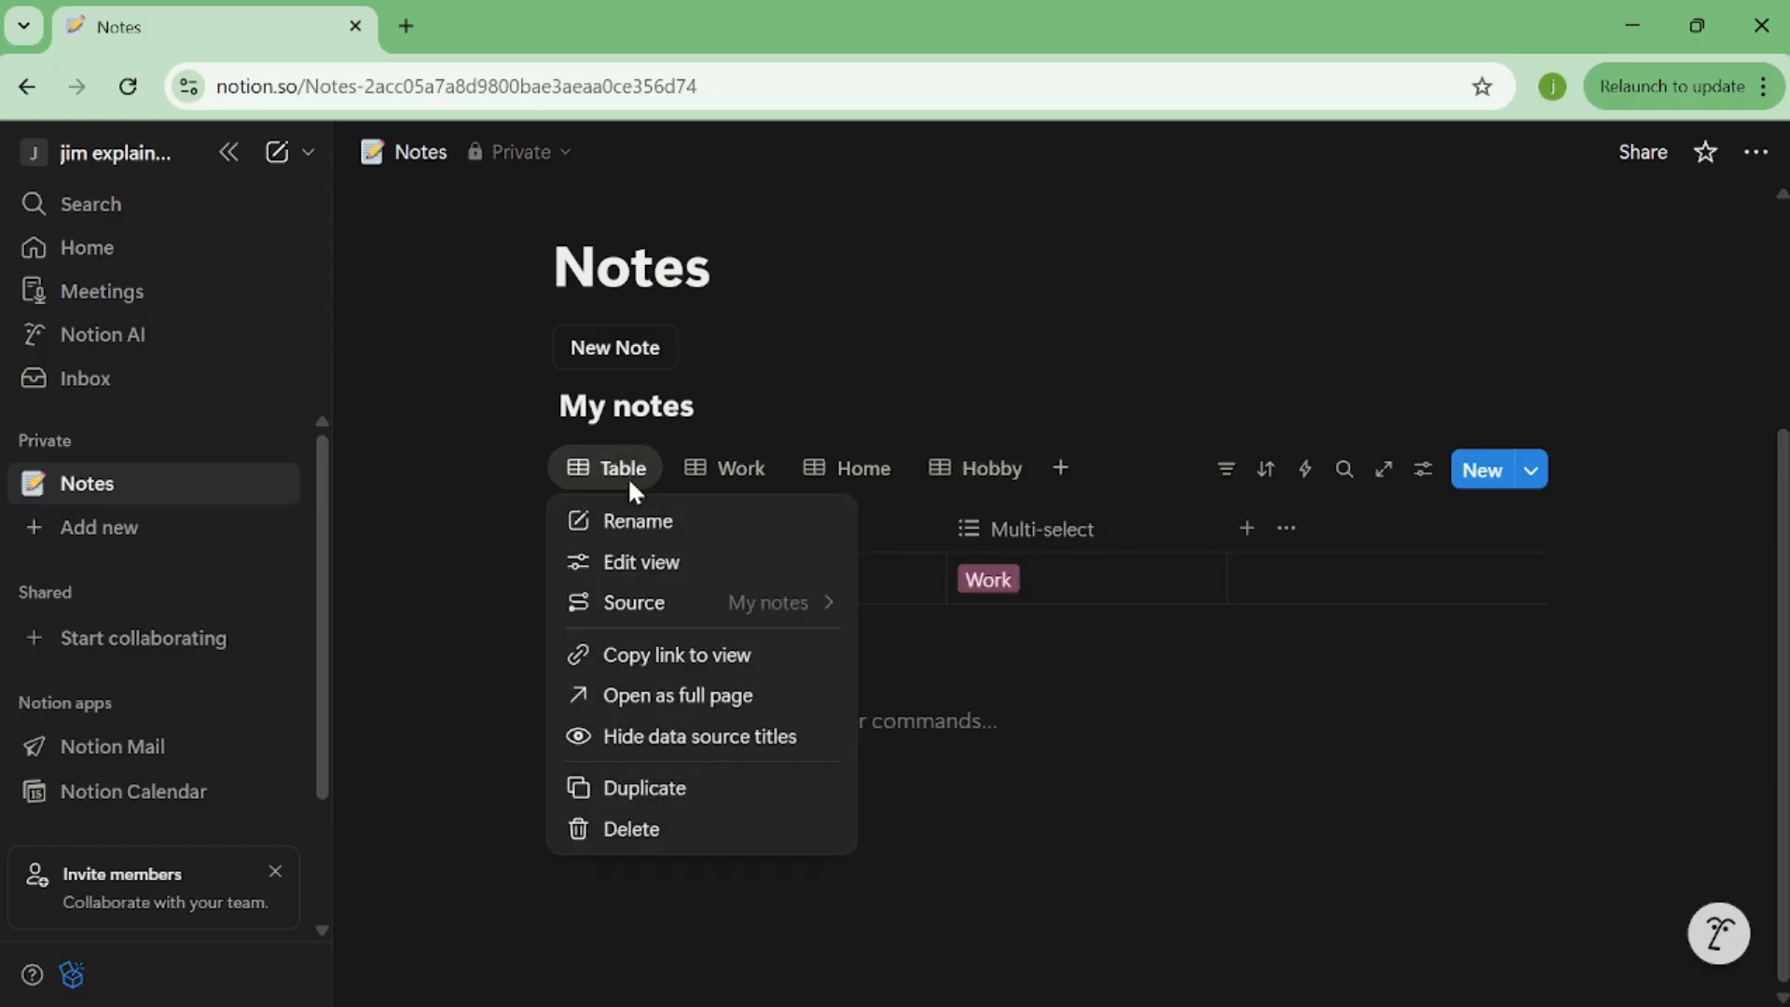
pyautogui.click(647, 528)
pyautogui.write('All')
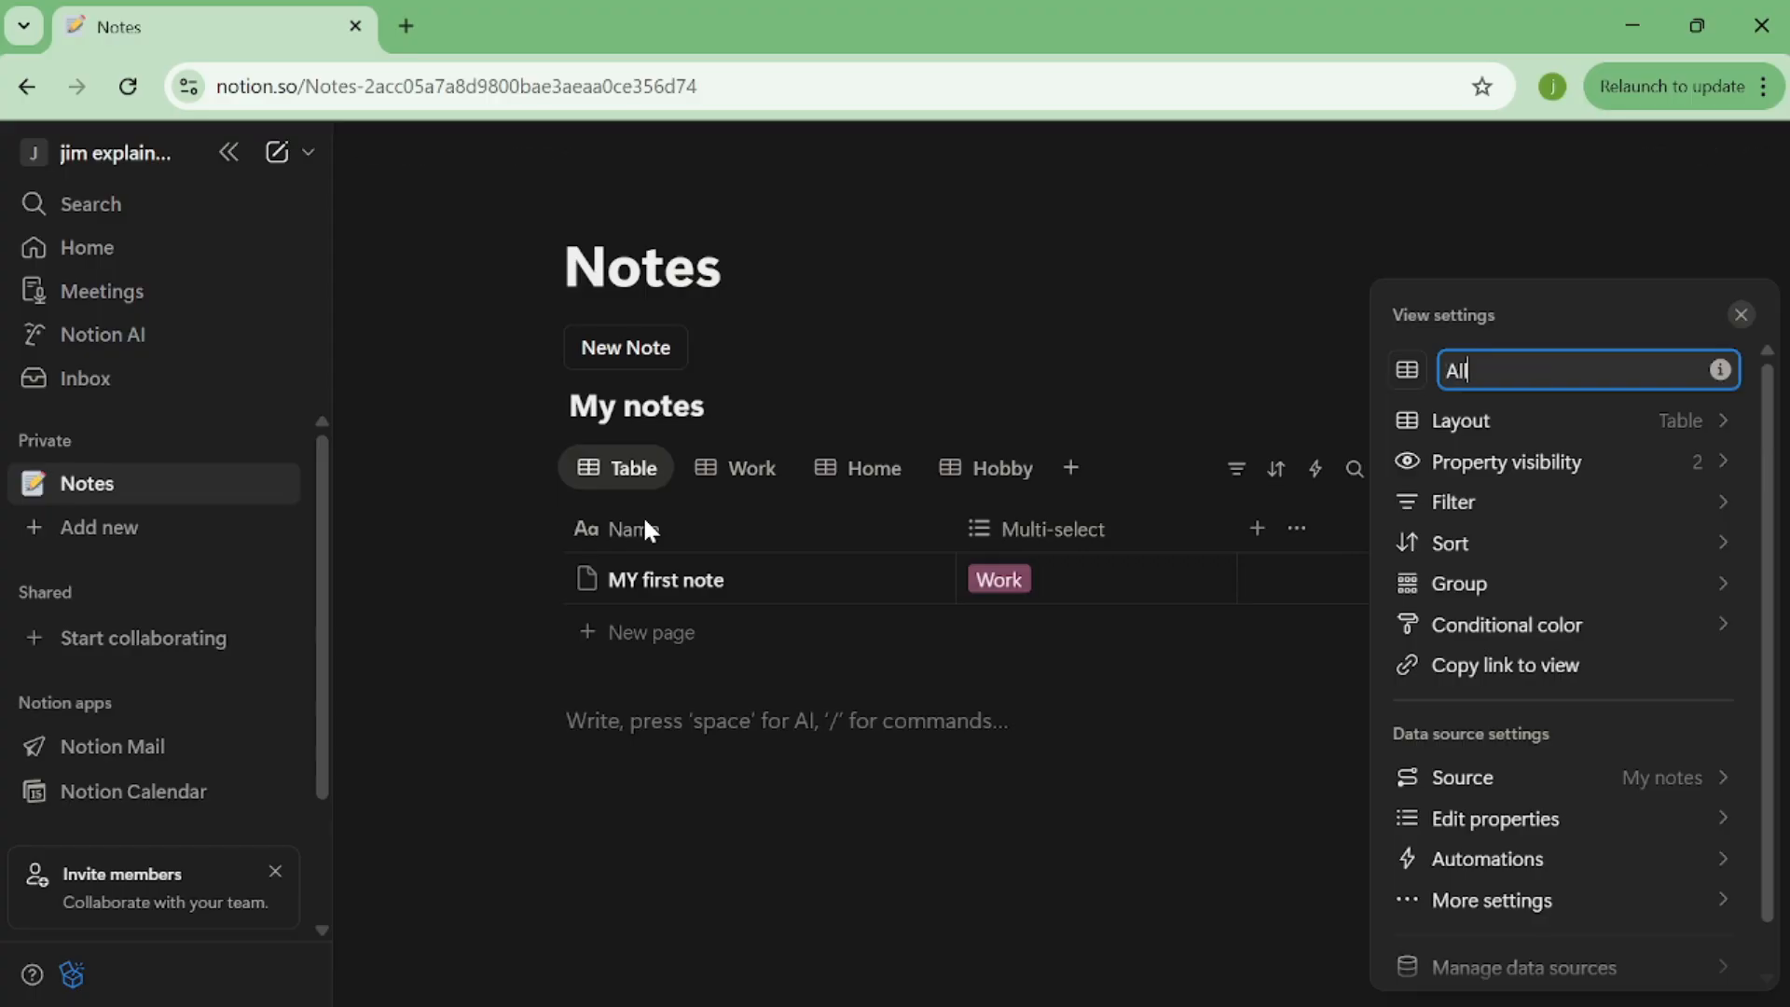
pyautogui.write(' Notes')
pyautogui.click(650, 644)
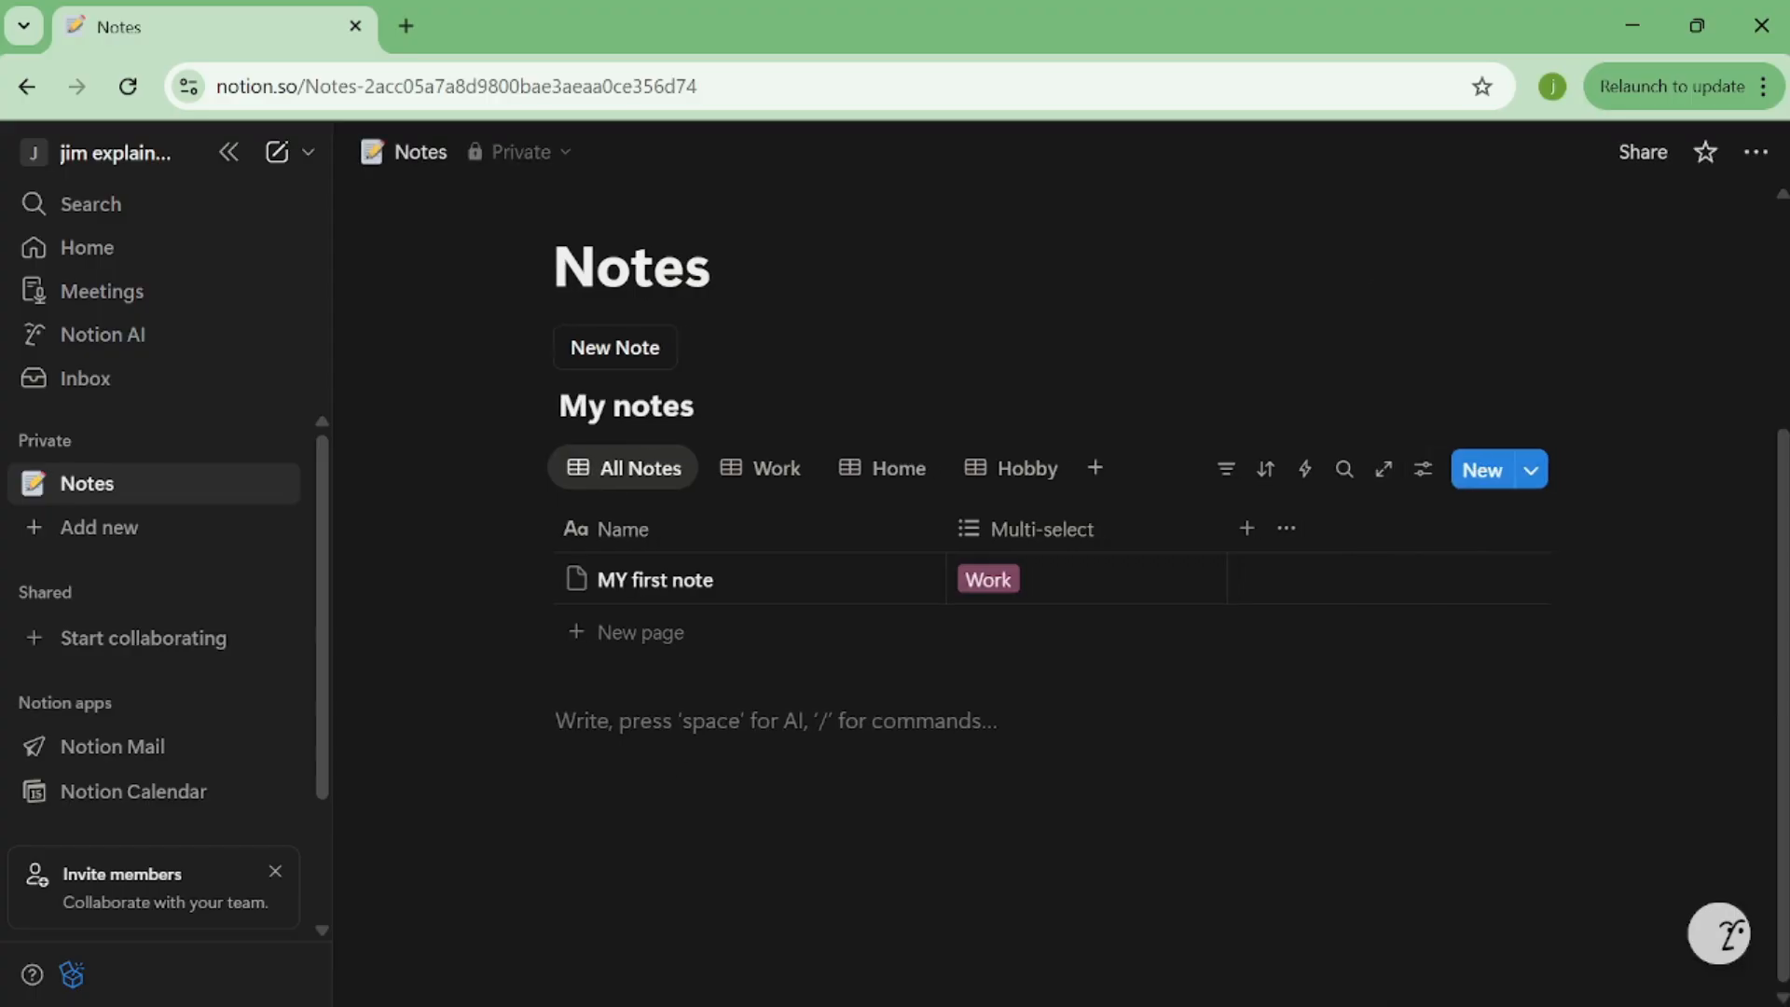
# Step: Create a page with the New Note button, title it "Hello", tag it Hobby and close its preview
pyautogui.click(882, 469)
pyautogui.click(657, 471)
pyautogui.click(628, 347)
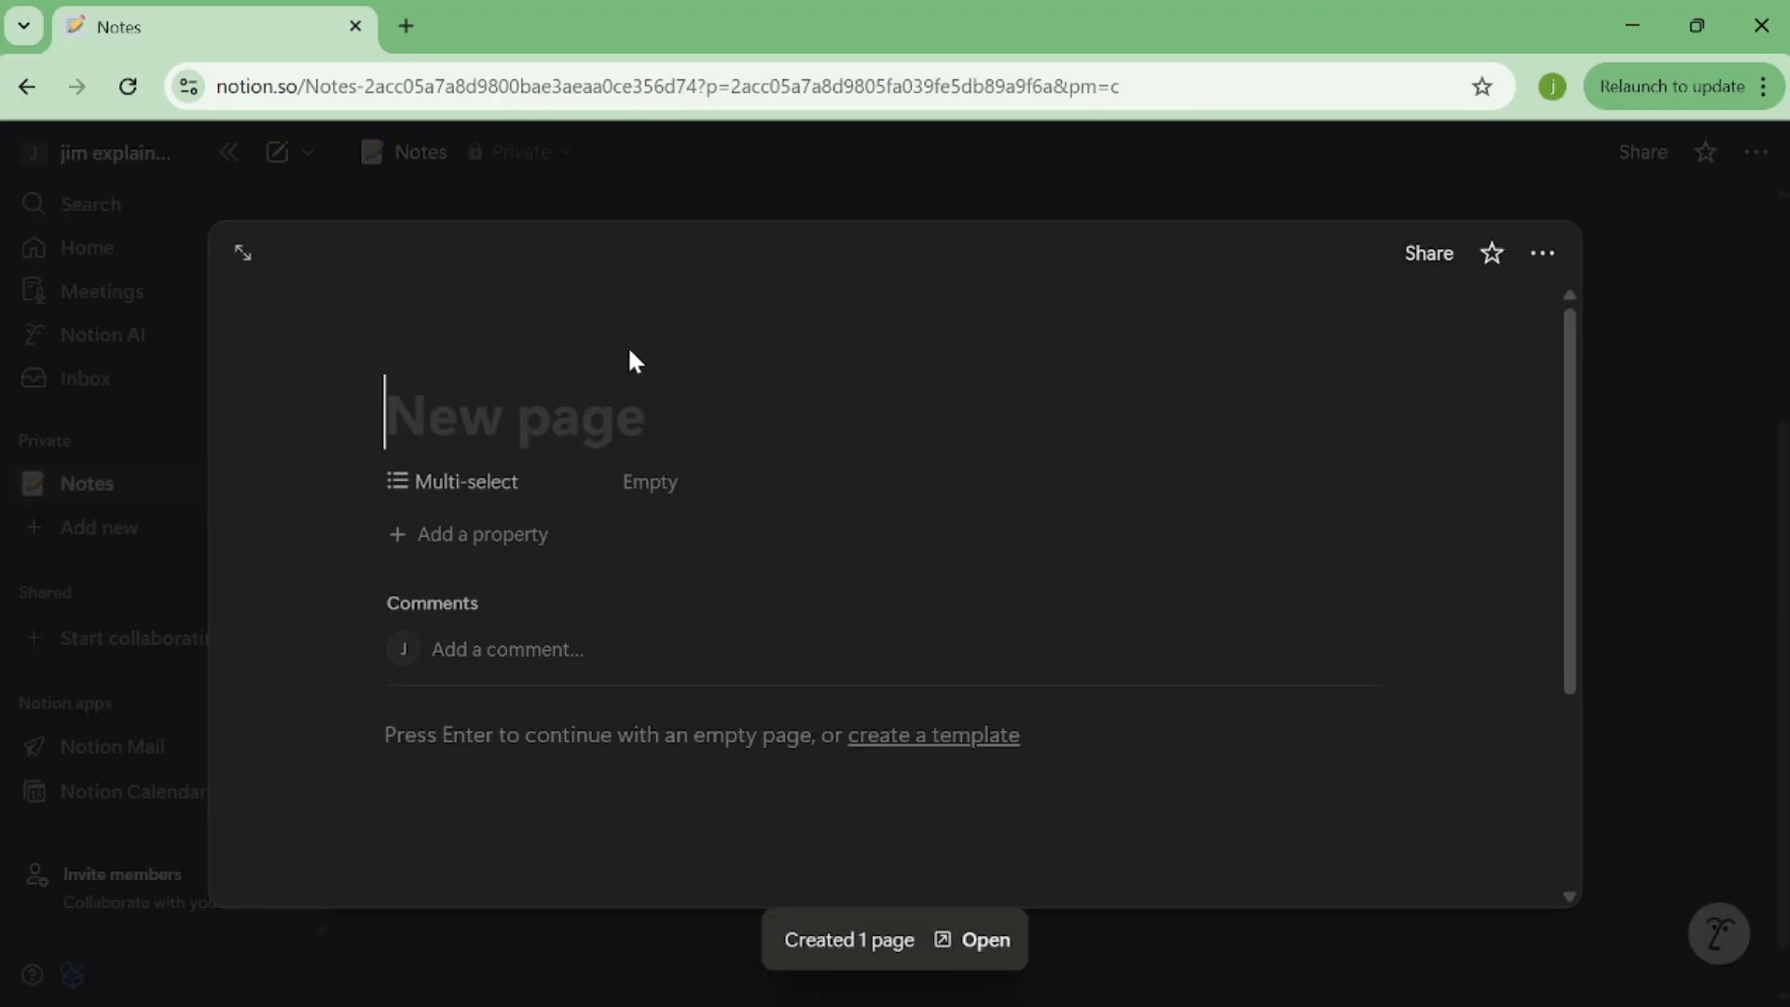
pyautogui.write('Hello')
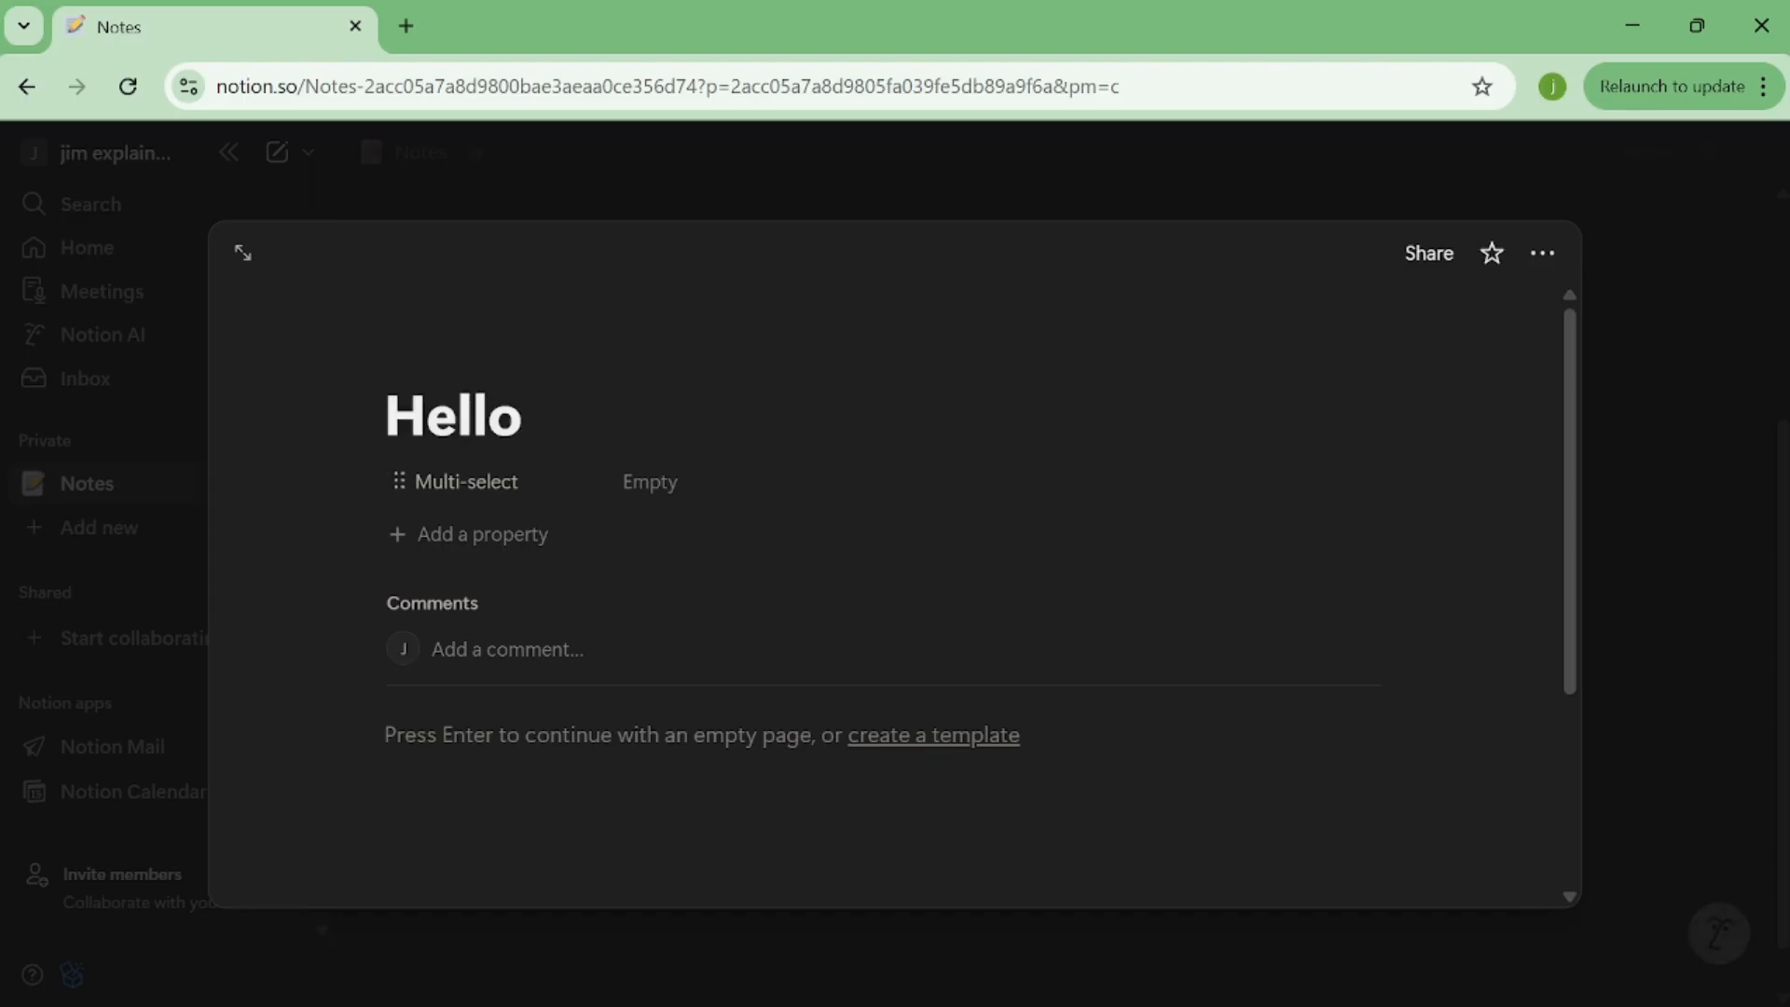
pyautogui.click(663, 490)
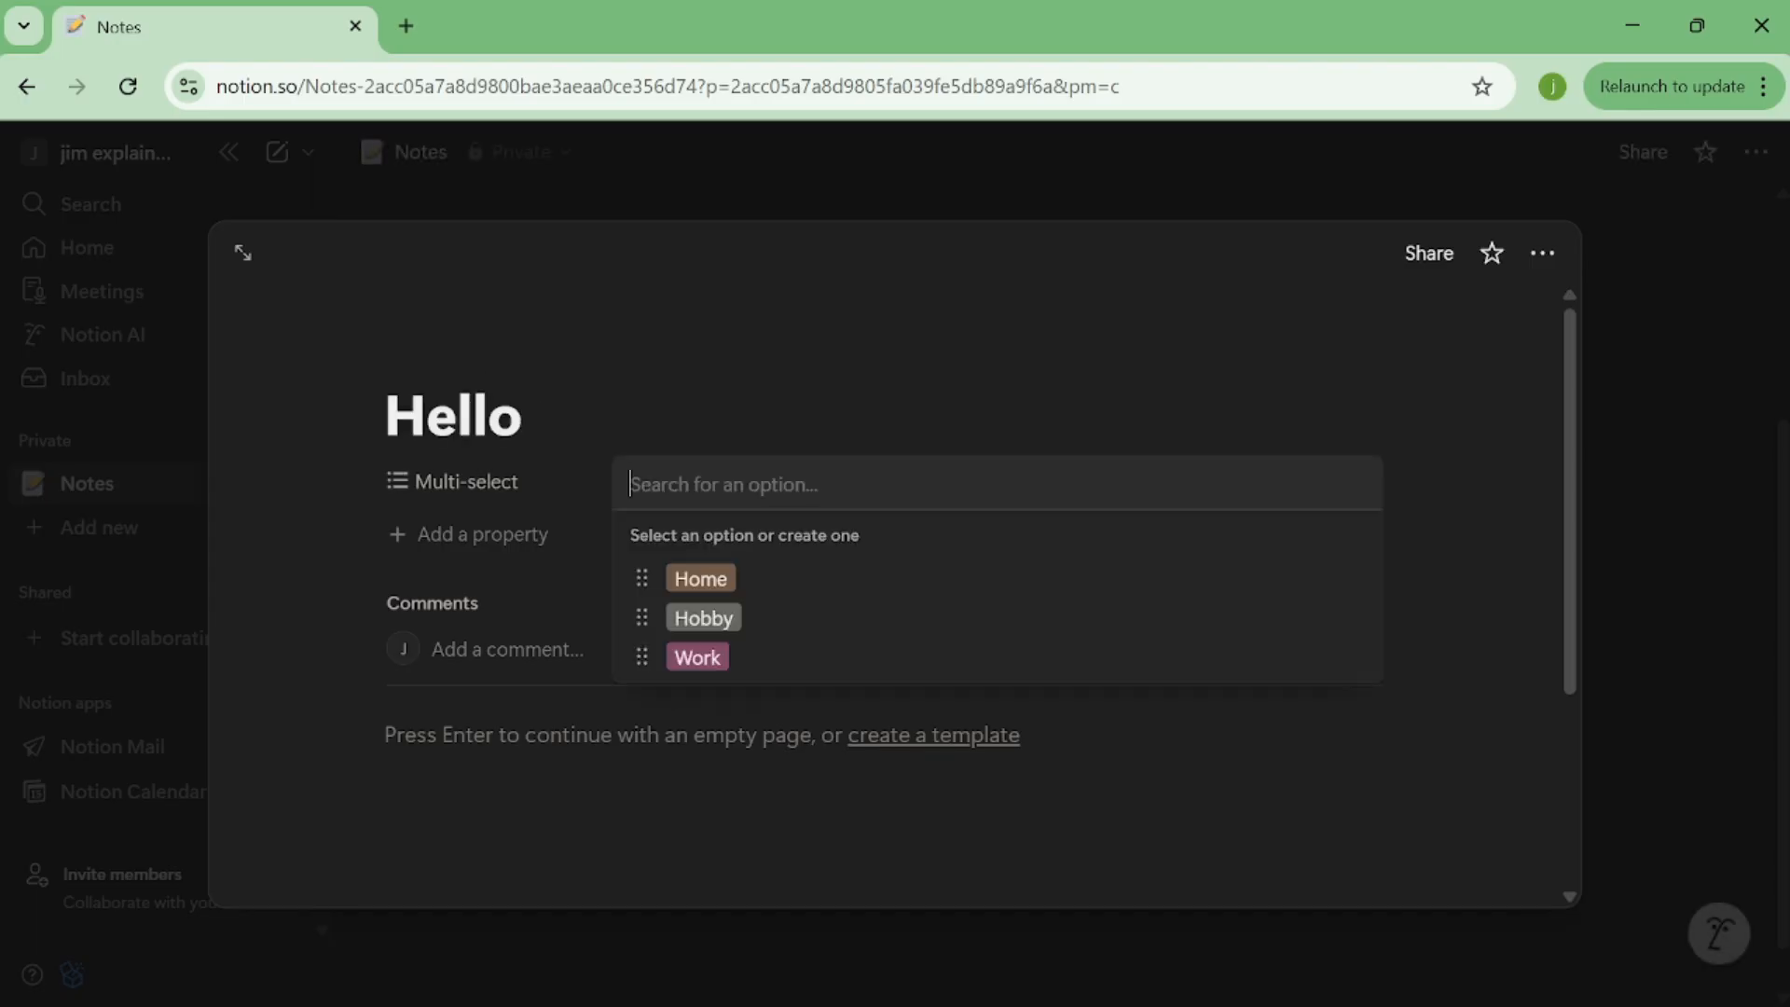
pyautogui.click(728, 638)
pyautogui.click(718, 738)
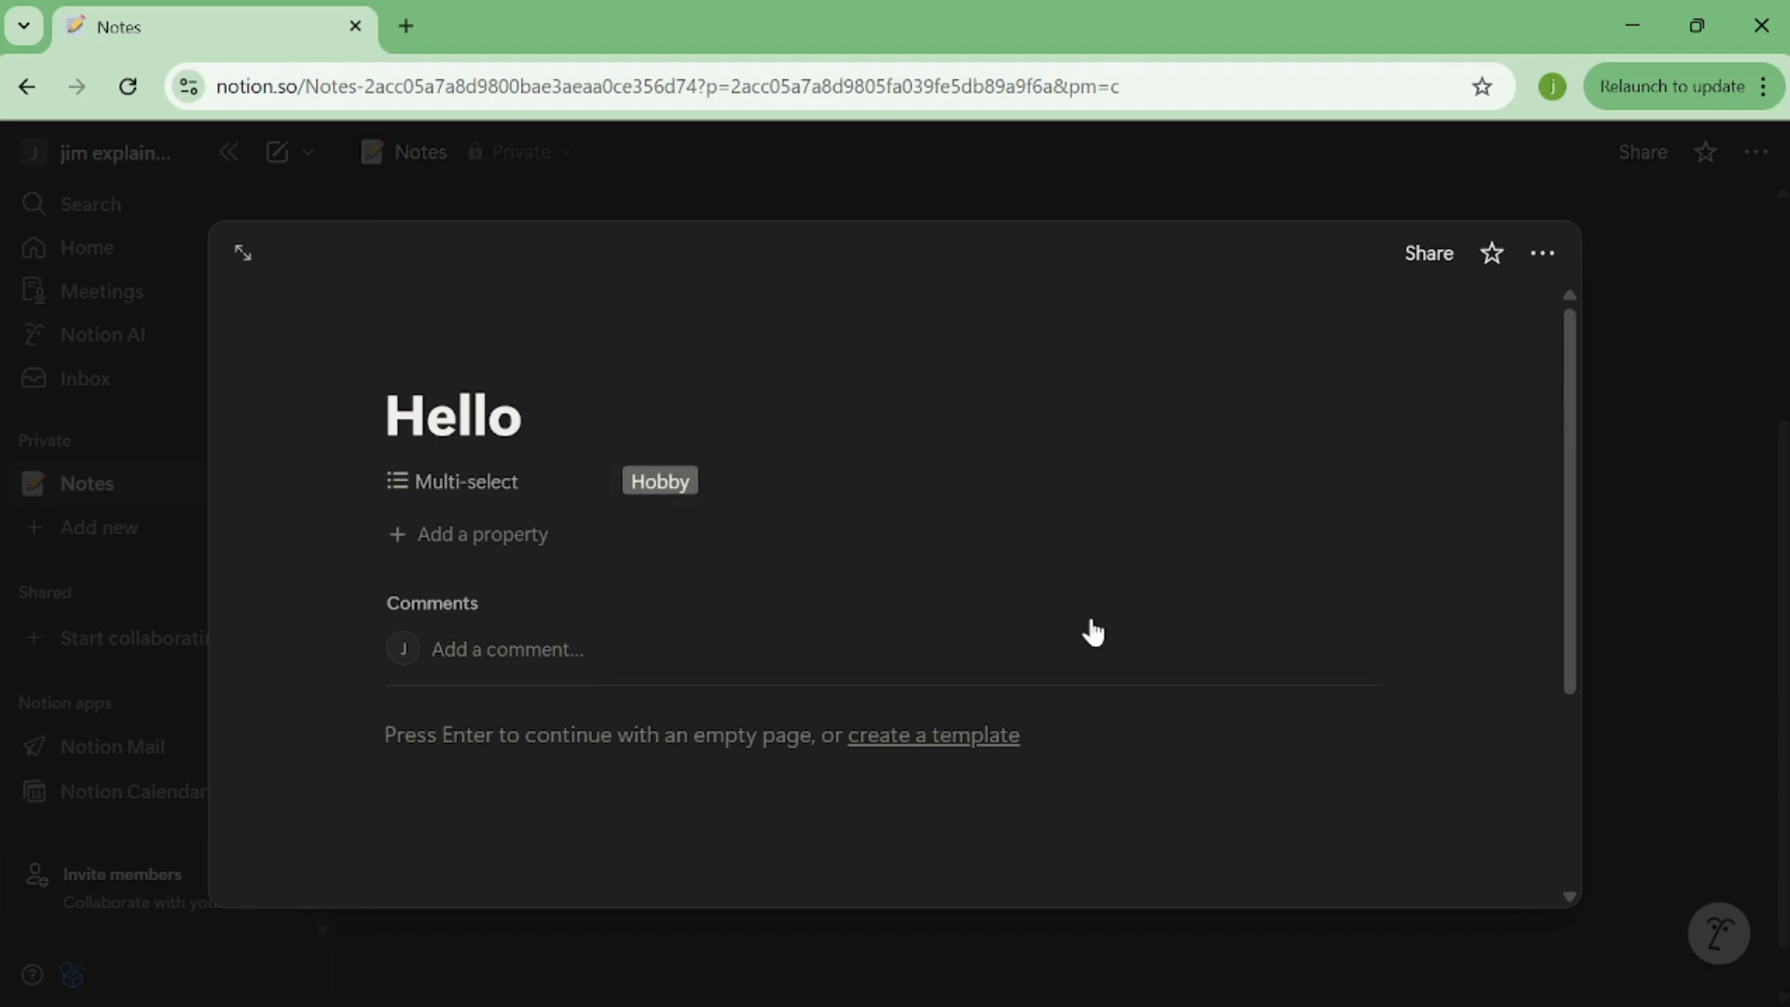
pyautogui.click(1764, 460)
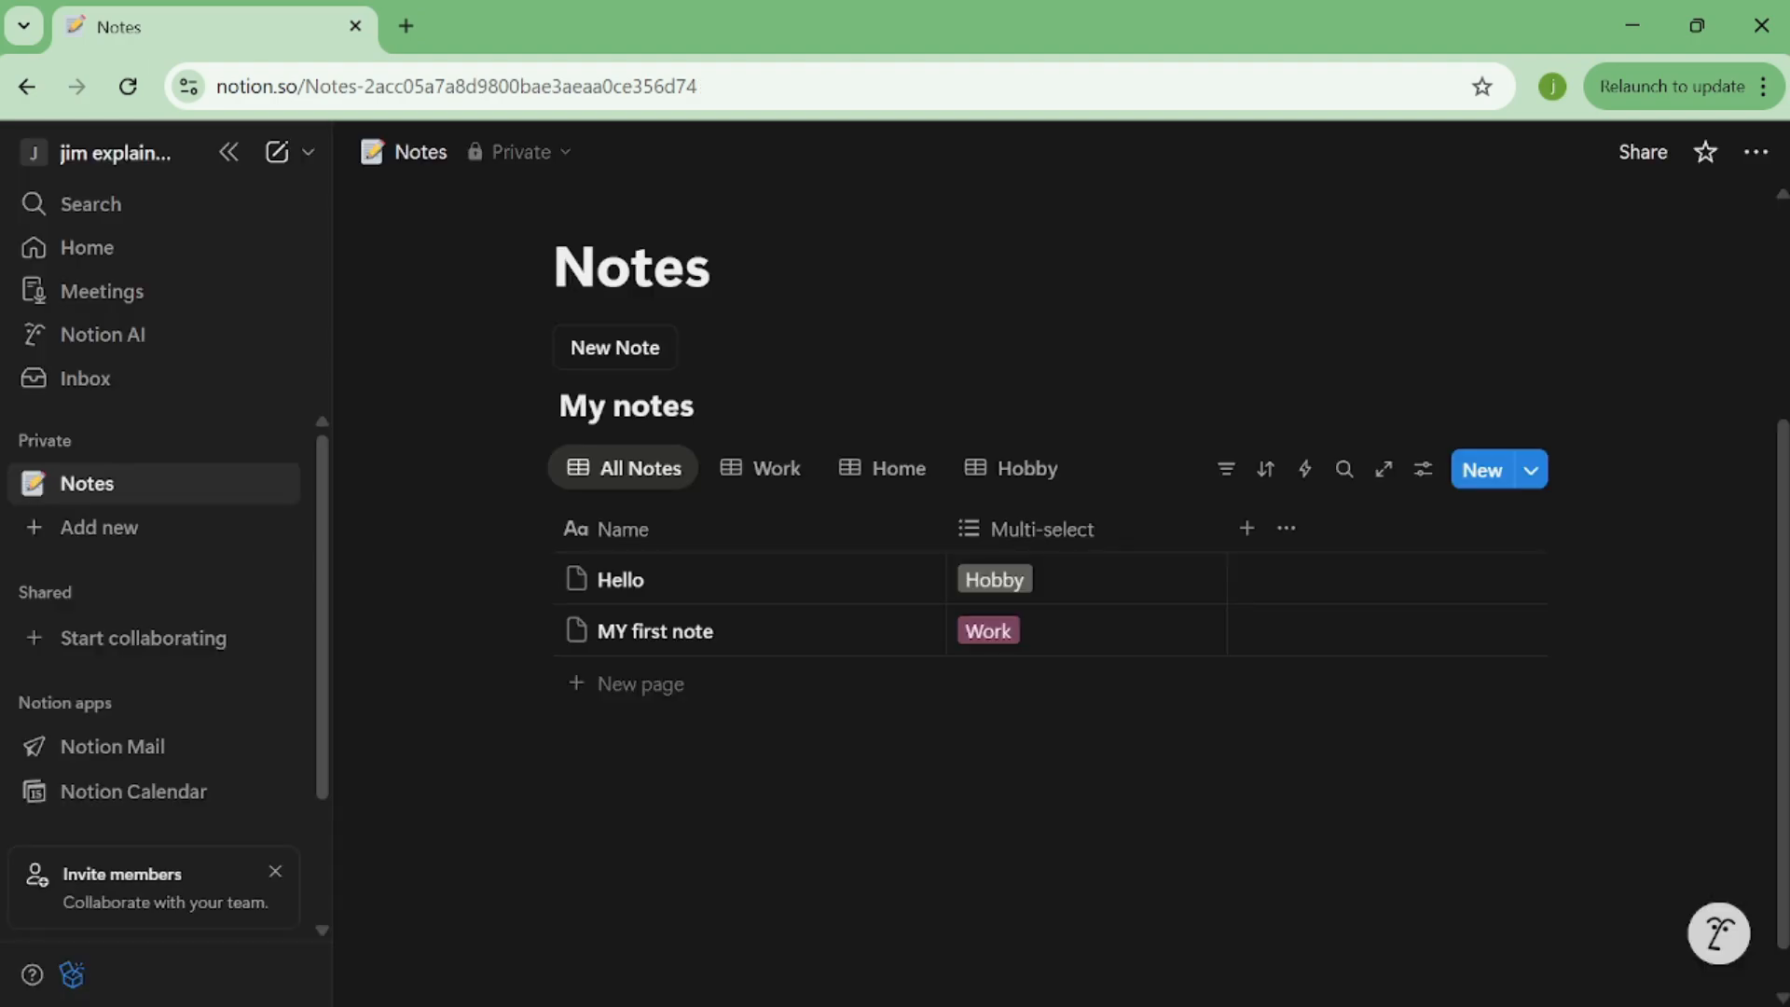
# Step: Check which notes the Work, Home and Hobby views of My notes contain, ending on the All Notes view
pyautogui.click(760, 476)
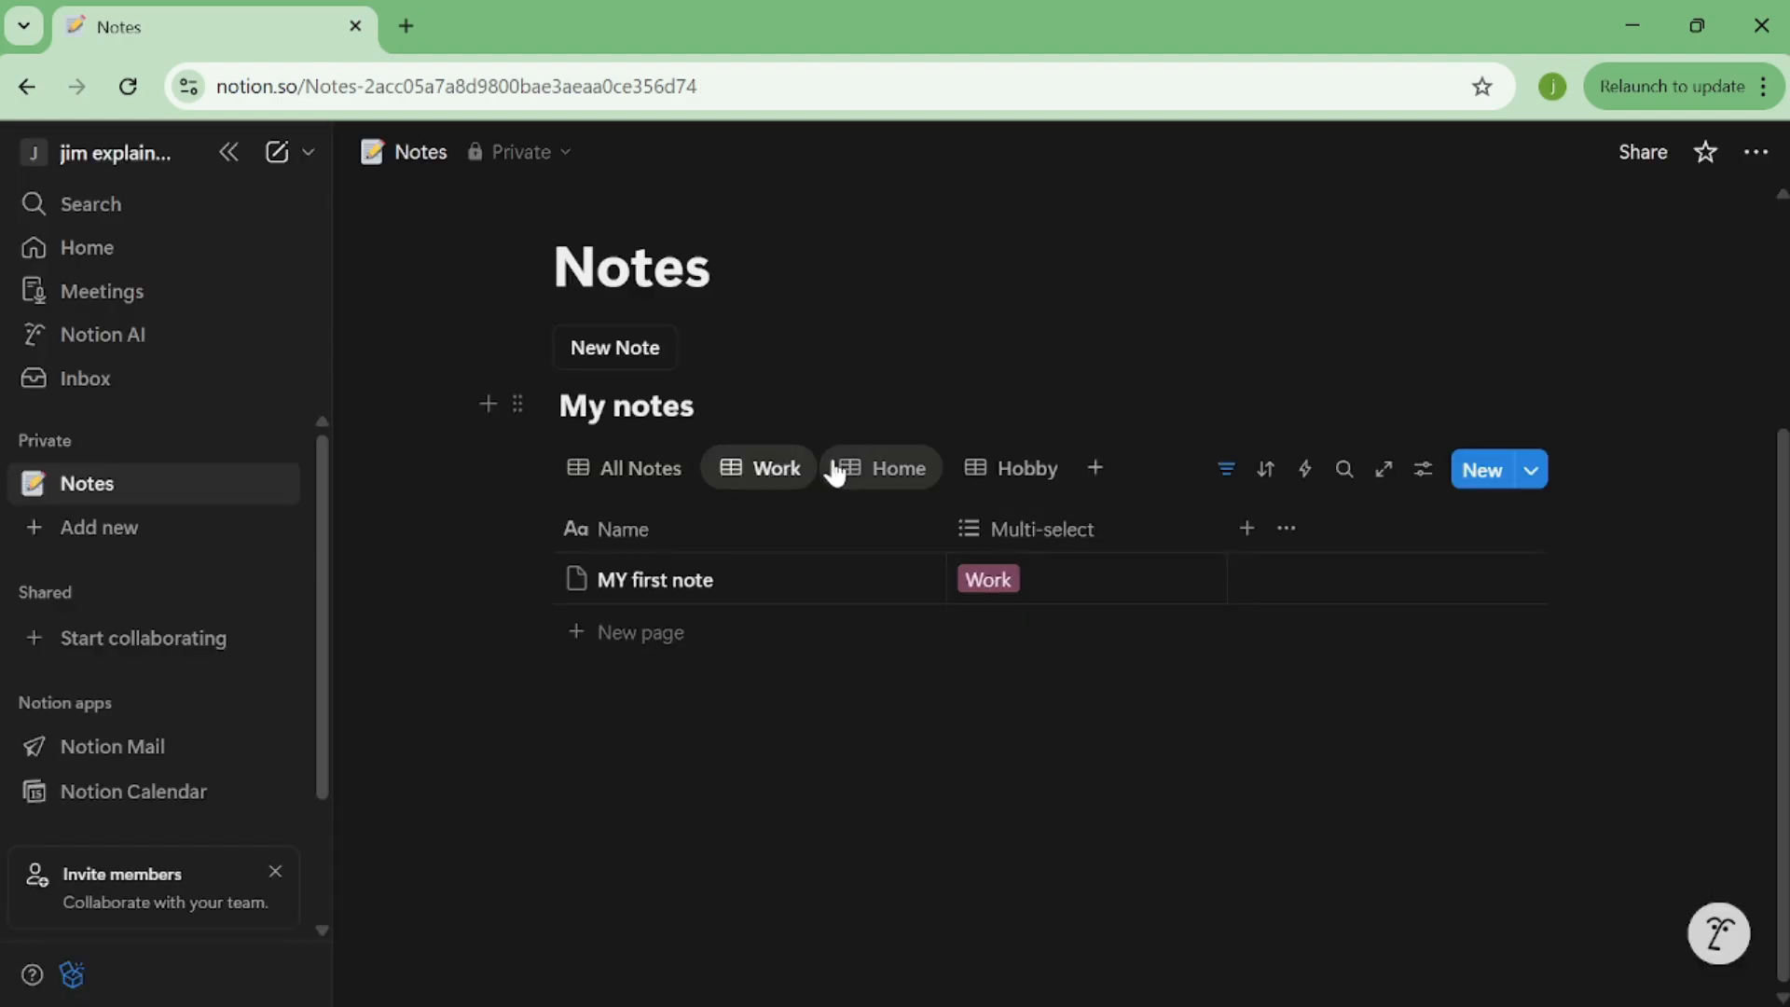
pyautogui.click(852, 467)
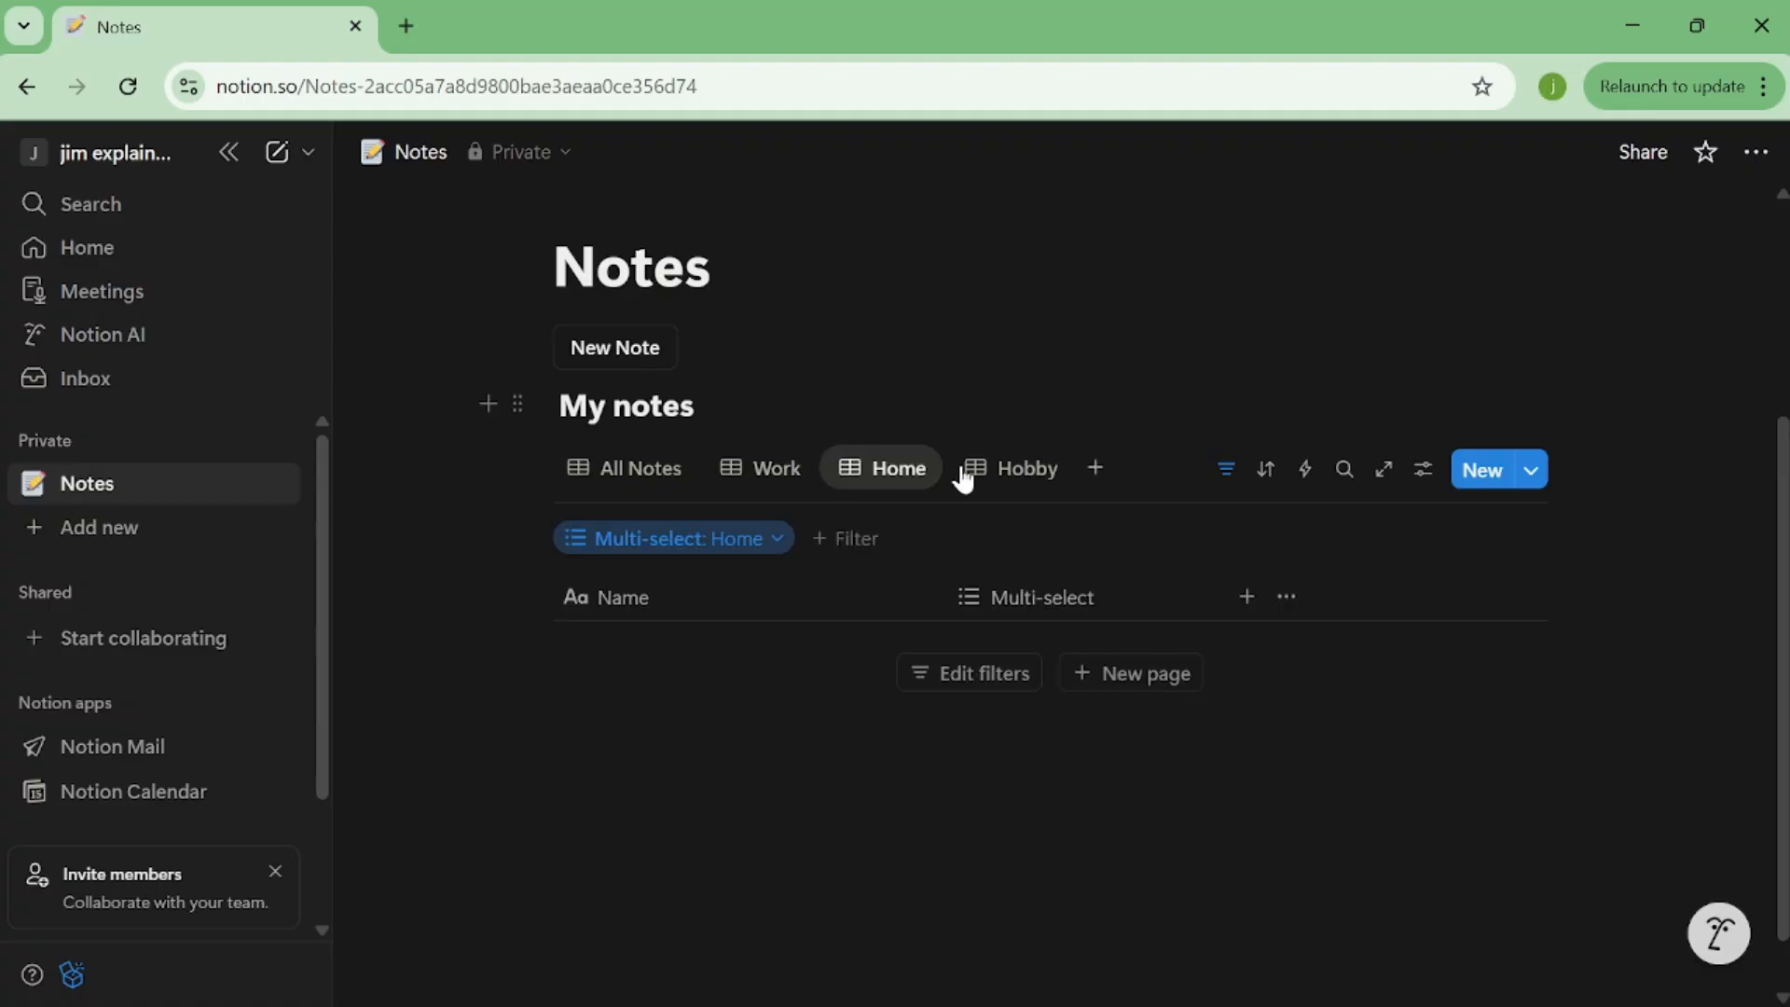
pyautogui.click(996, 481)
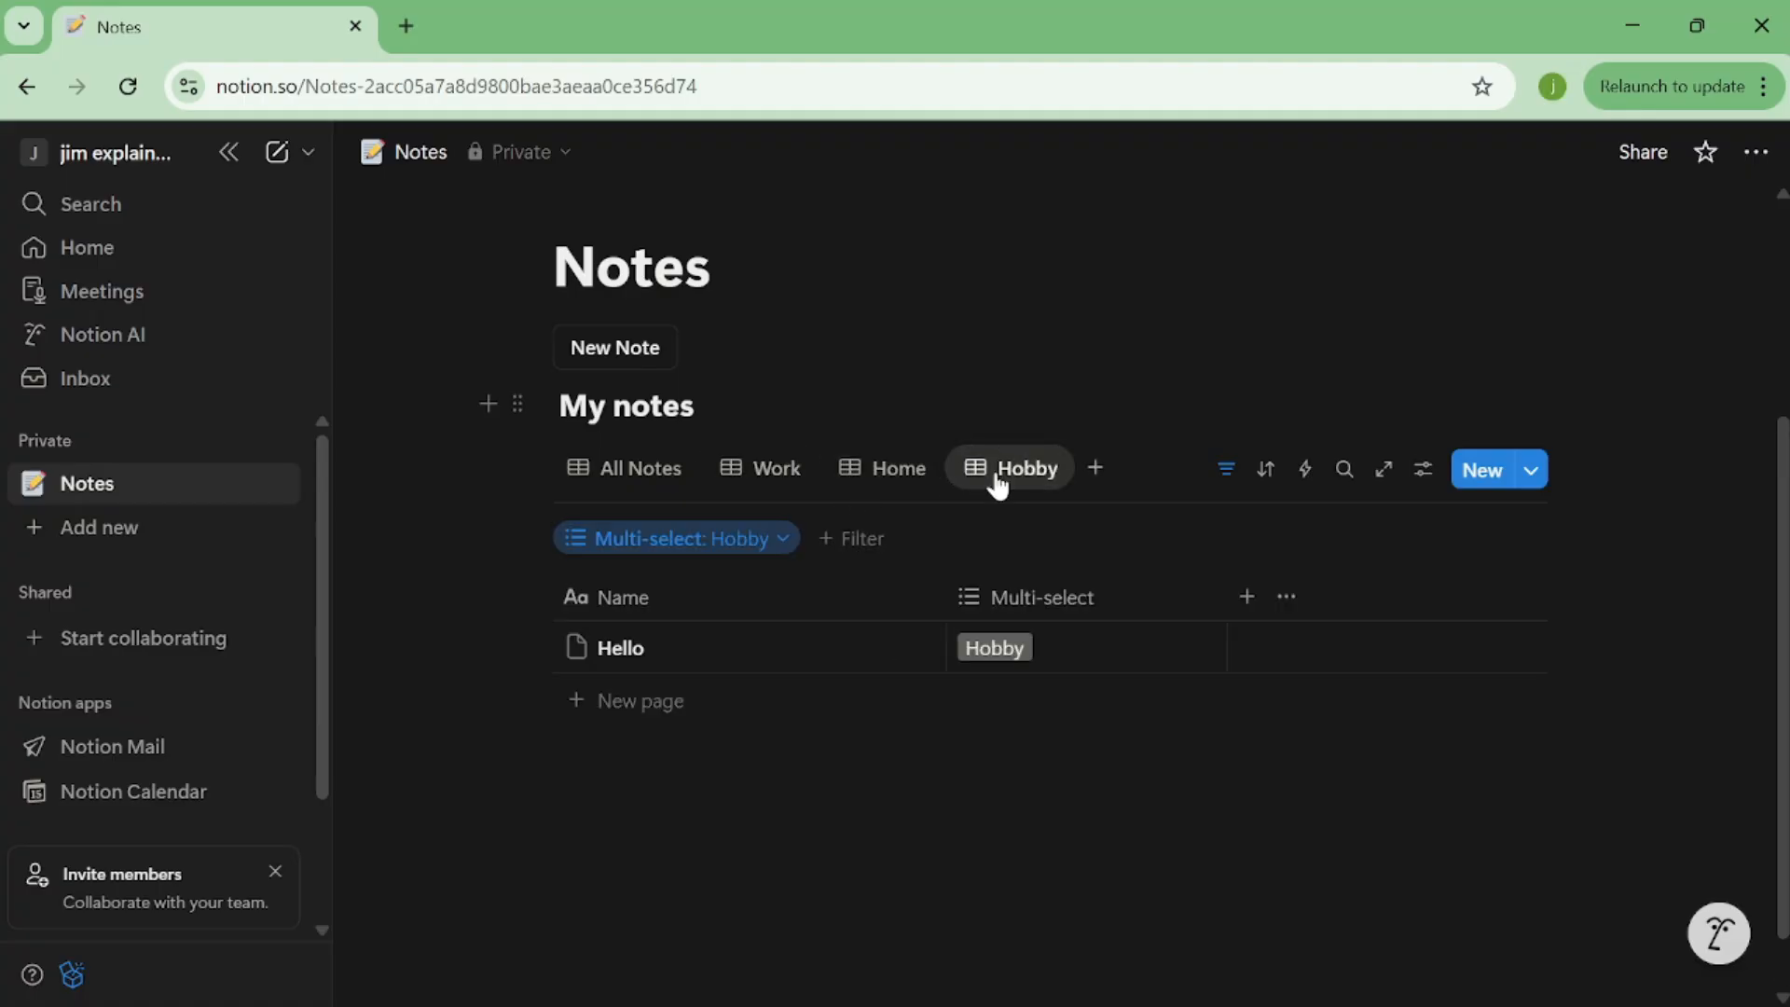
pyautogui.click(611, 476)
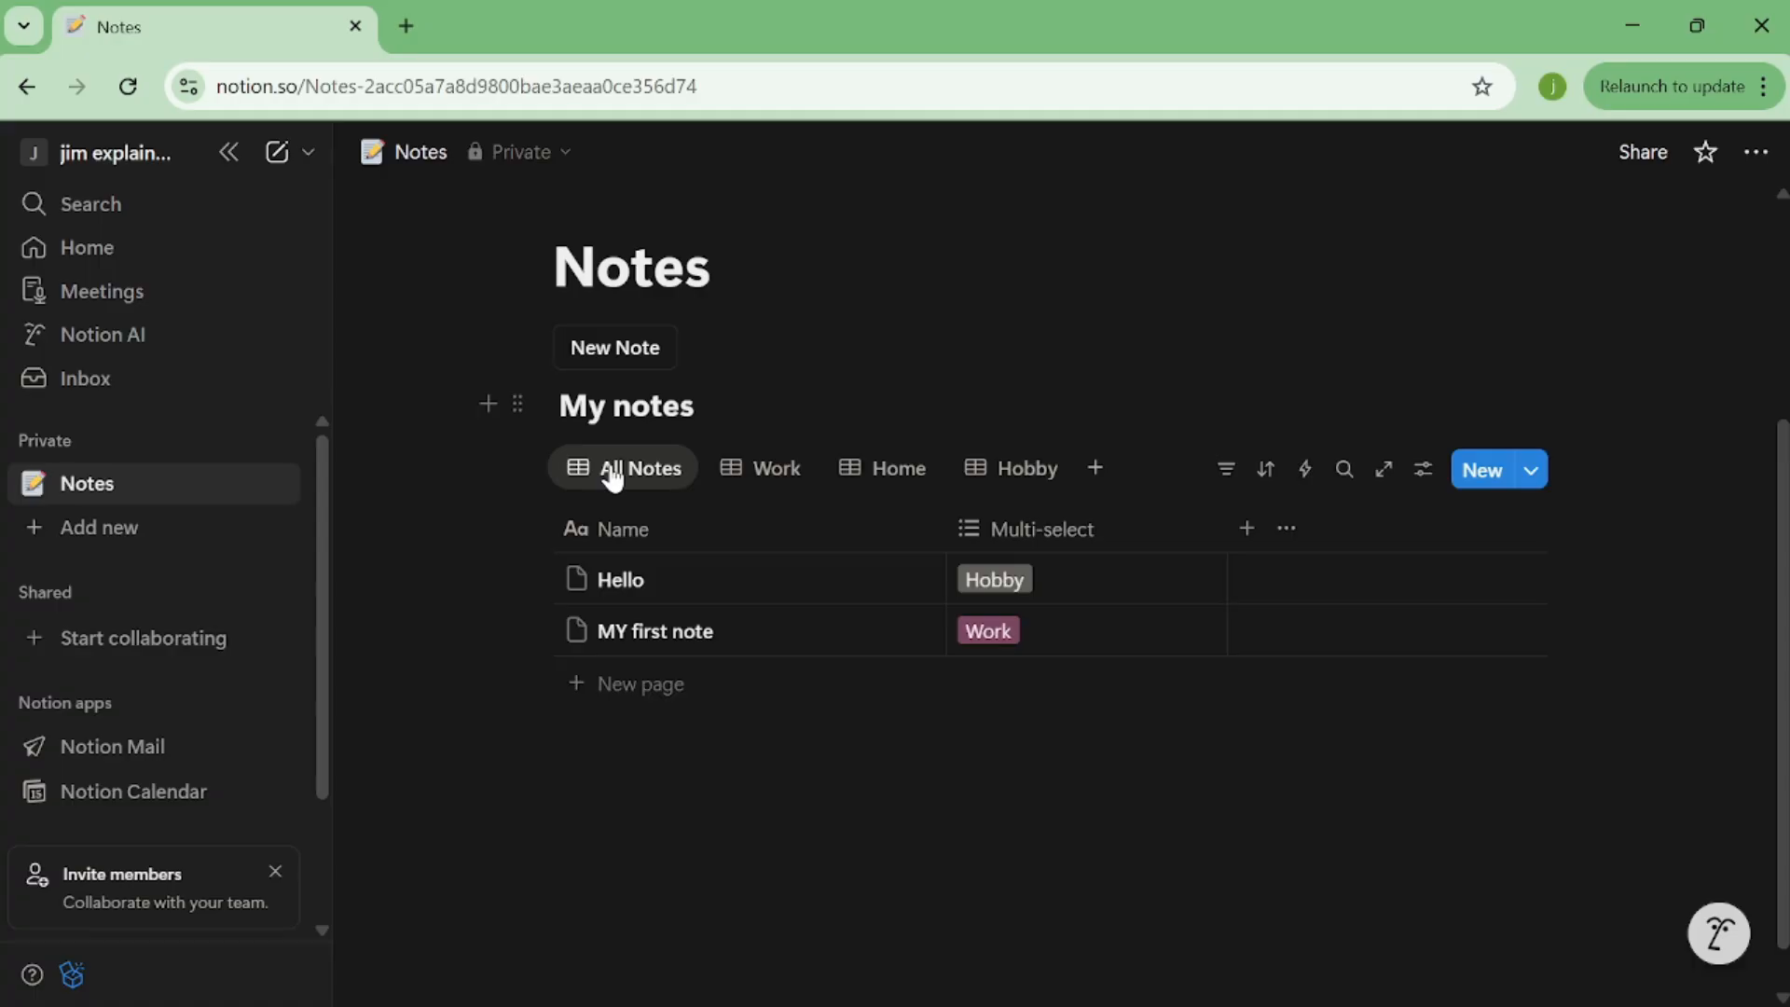
# Step: Add a new private page and title it "Home Page"
pyautogui.click(168, 523)
pyautogui.click(569, 358)
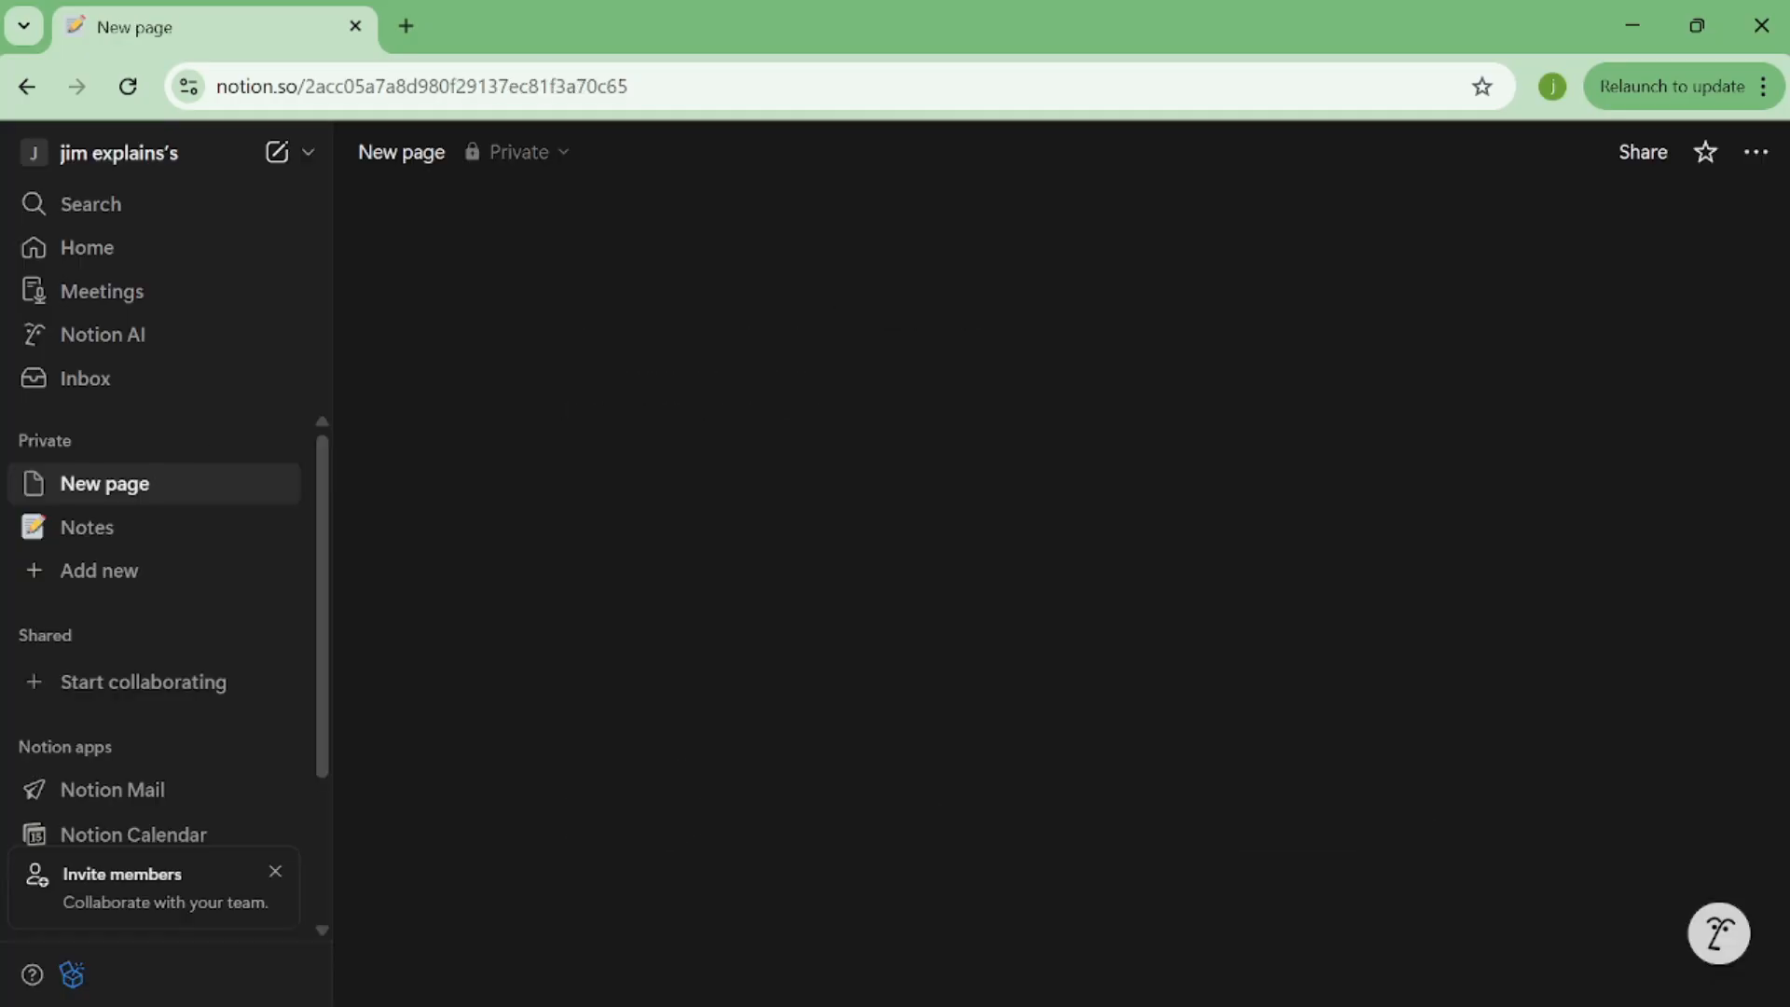
pyautogui.write('Home Page')
pyautogui.press('Return')
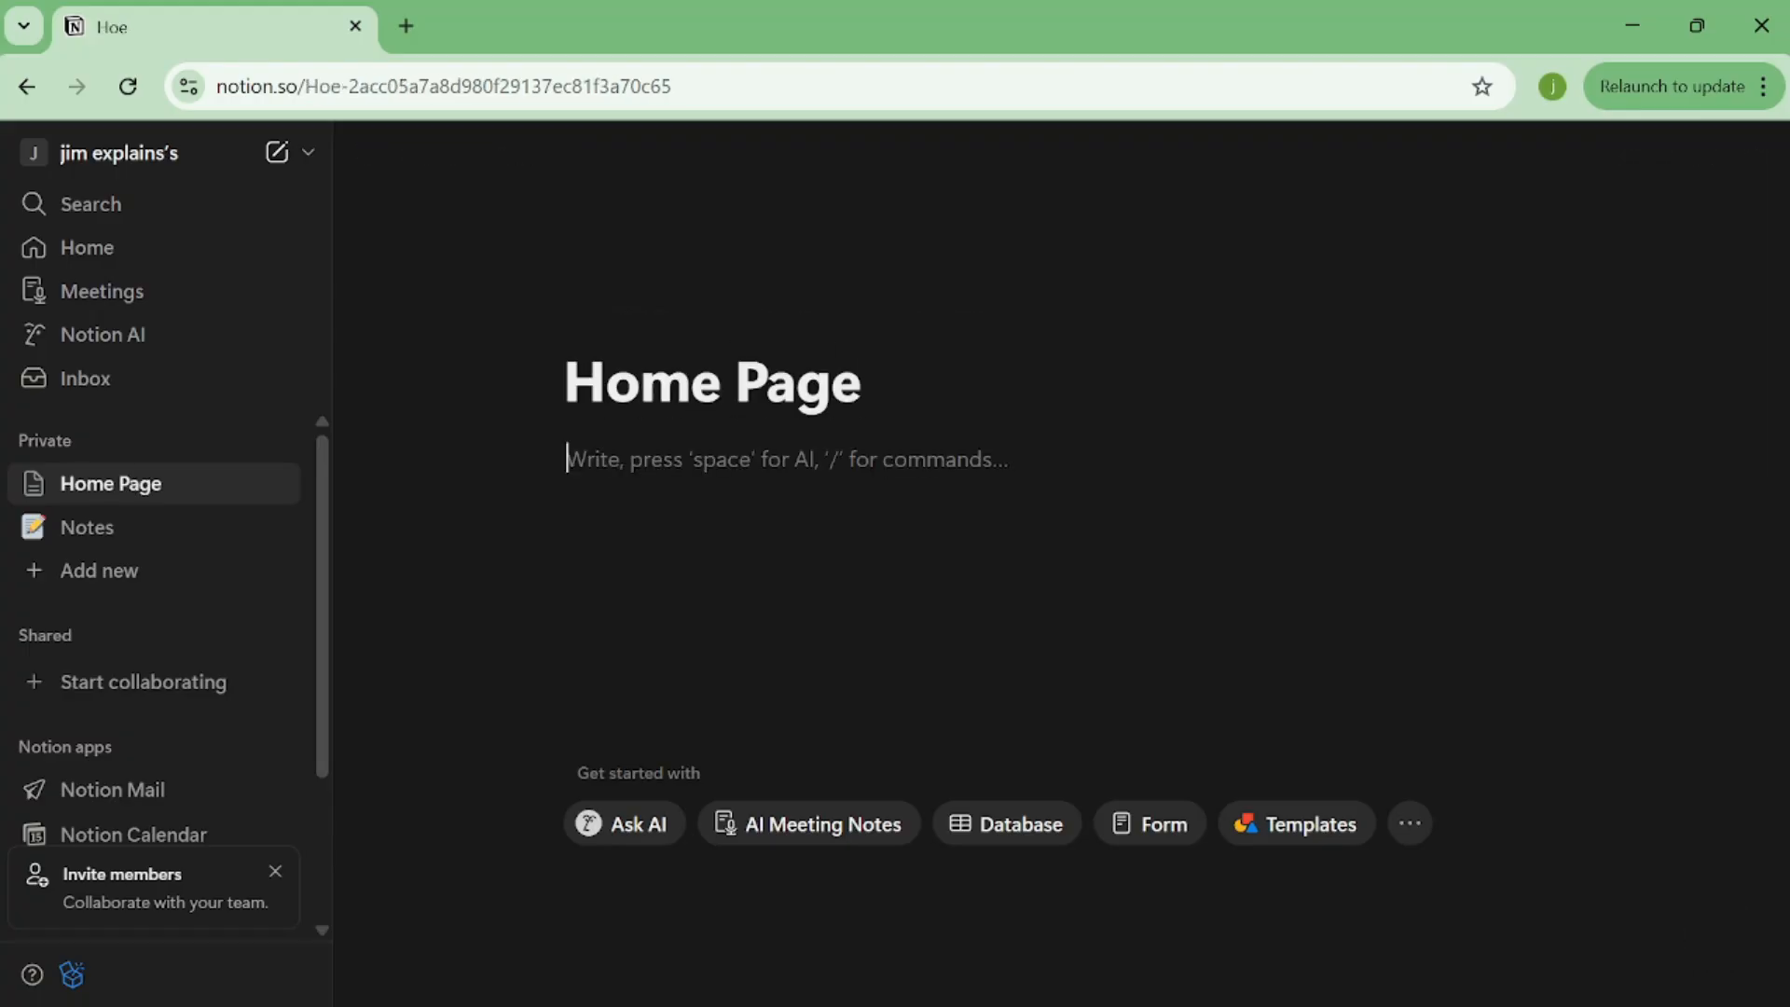
# Step: Move the New Note button from the Notes page into Home Page and open Home Page
pyautogui.click(170, 526)
pyautogui.scroll(-3, 589, 631)
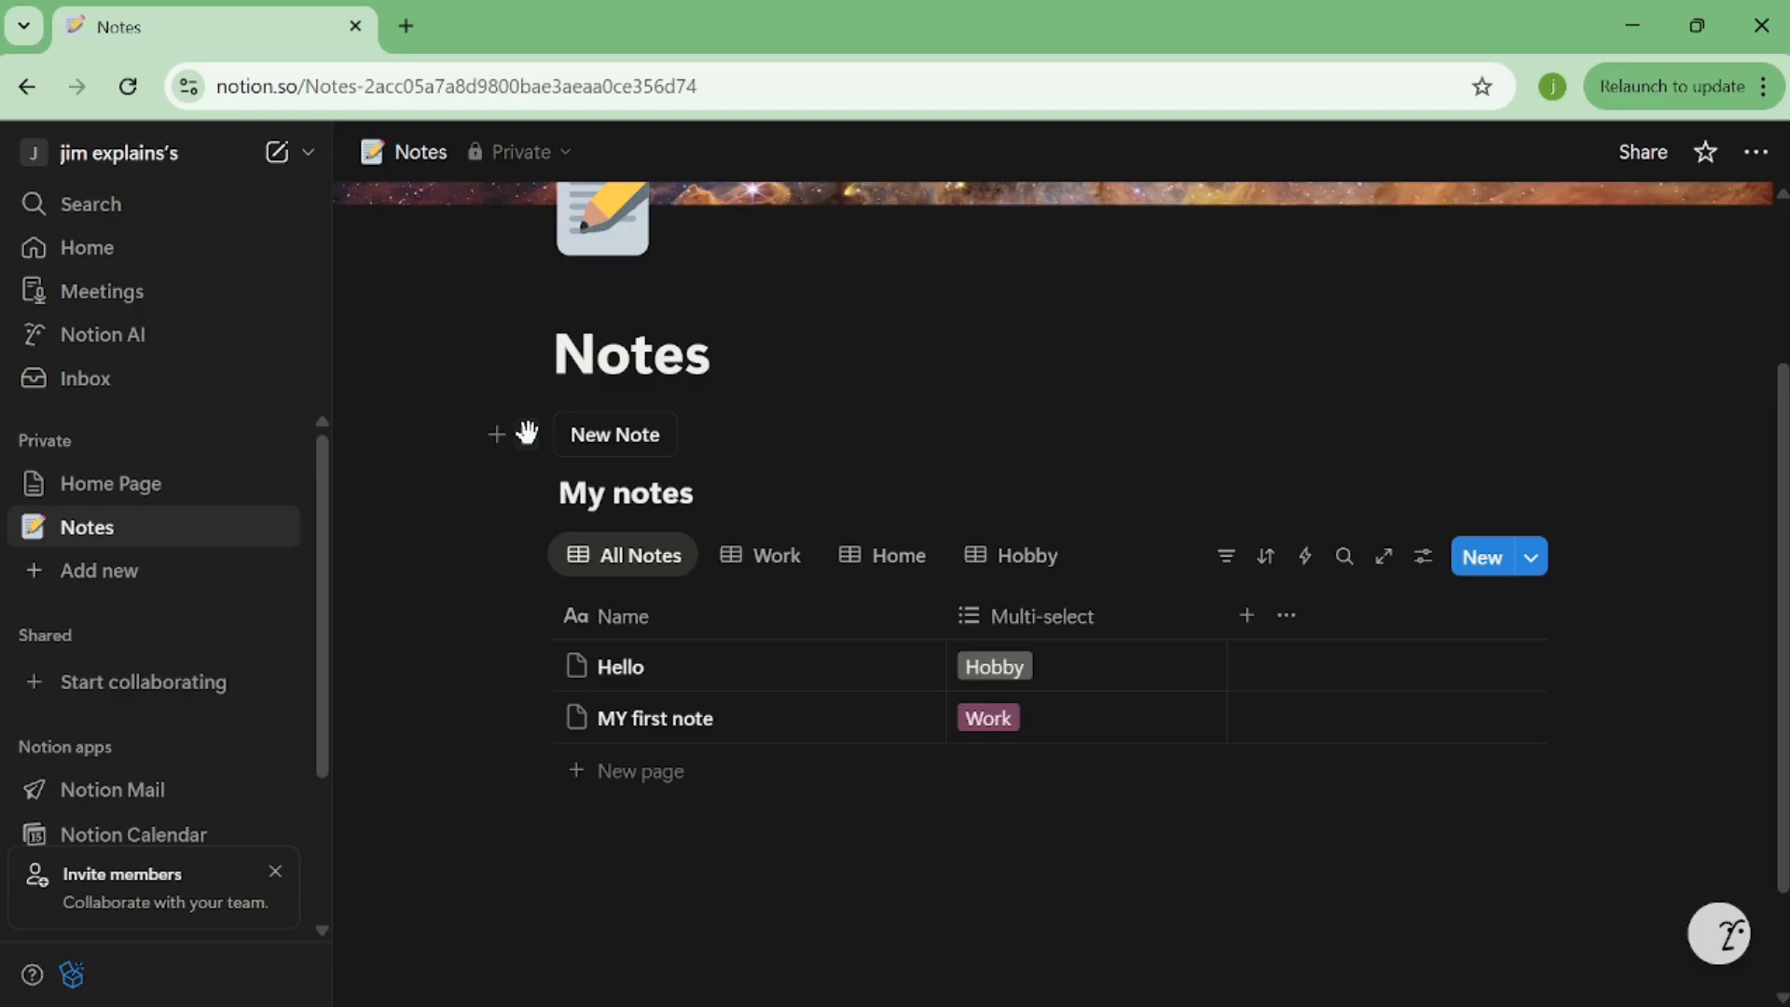
pyautogui.moveTo(523, 432); pyautogui.dragTo(182, 490)
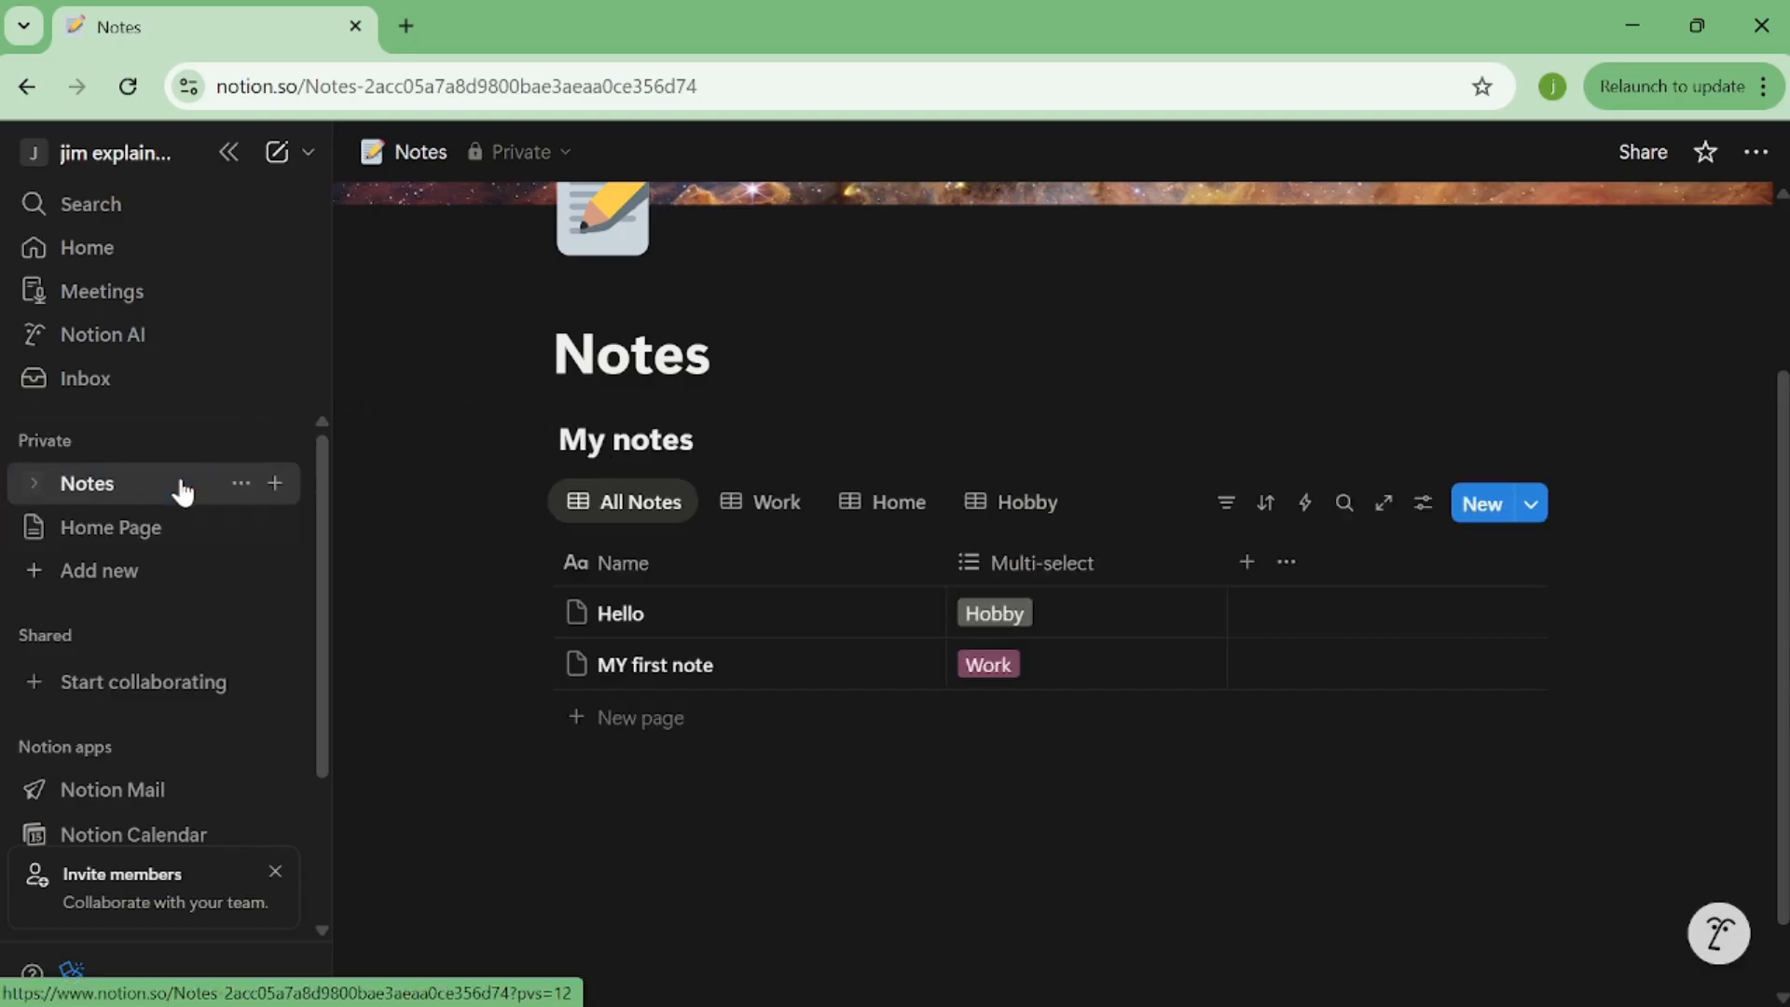
pyautogui.click(193, 536)
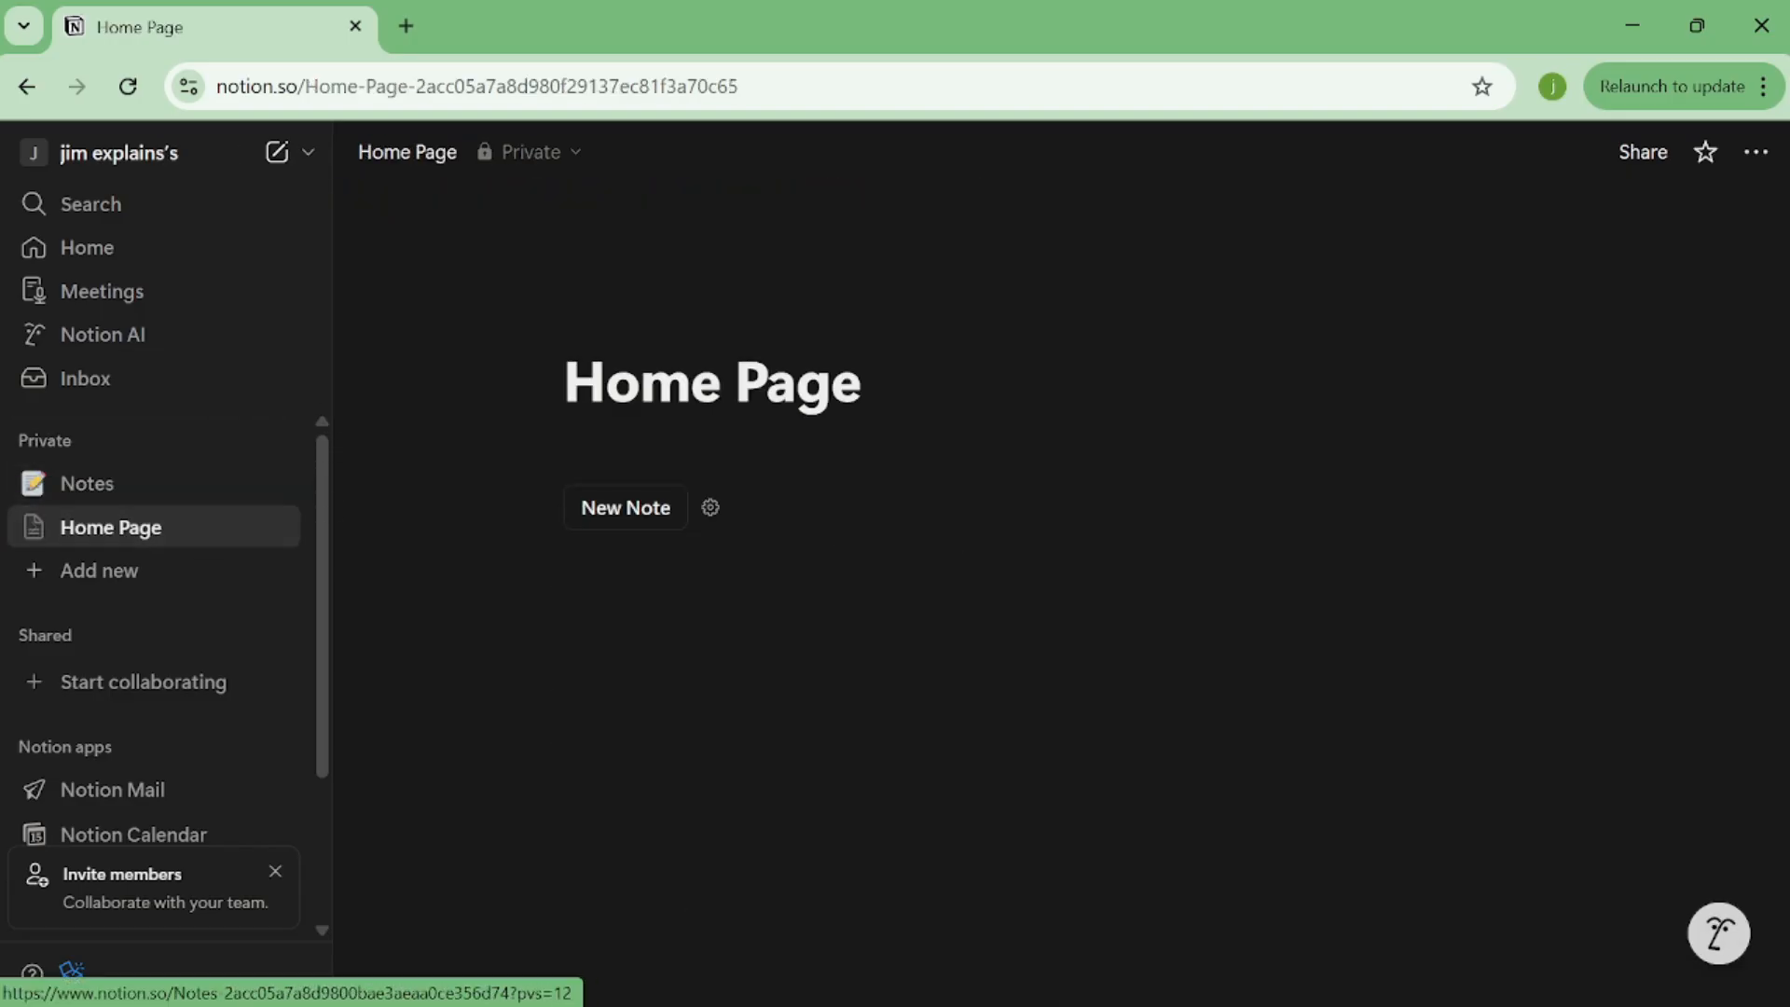
# Step: Create a note titled "New Note" with Home Page's button, tagged Hobby and Work, and view it in My notes on the Notes page
pyautogui.click(643, 511)
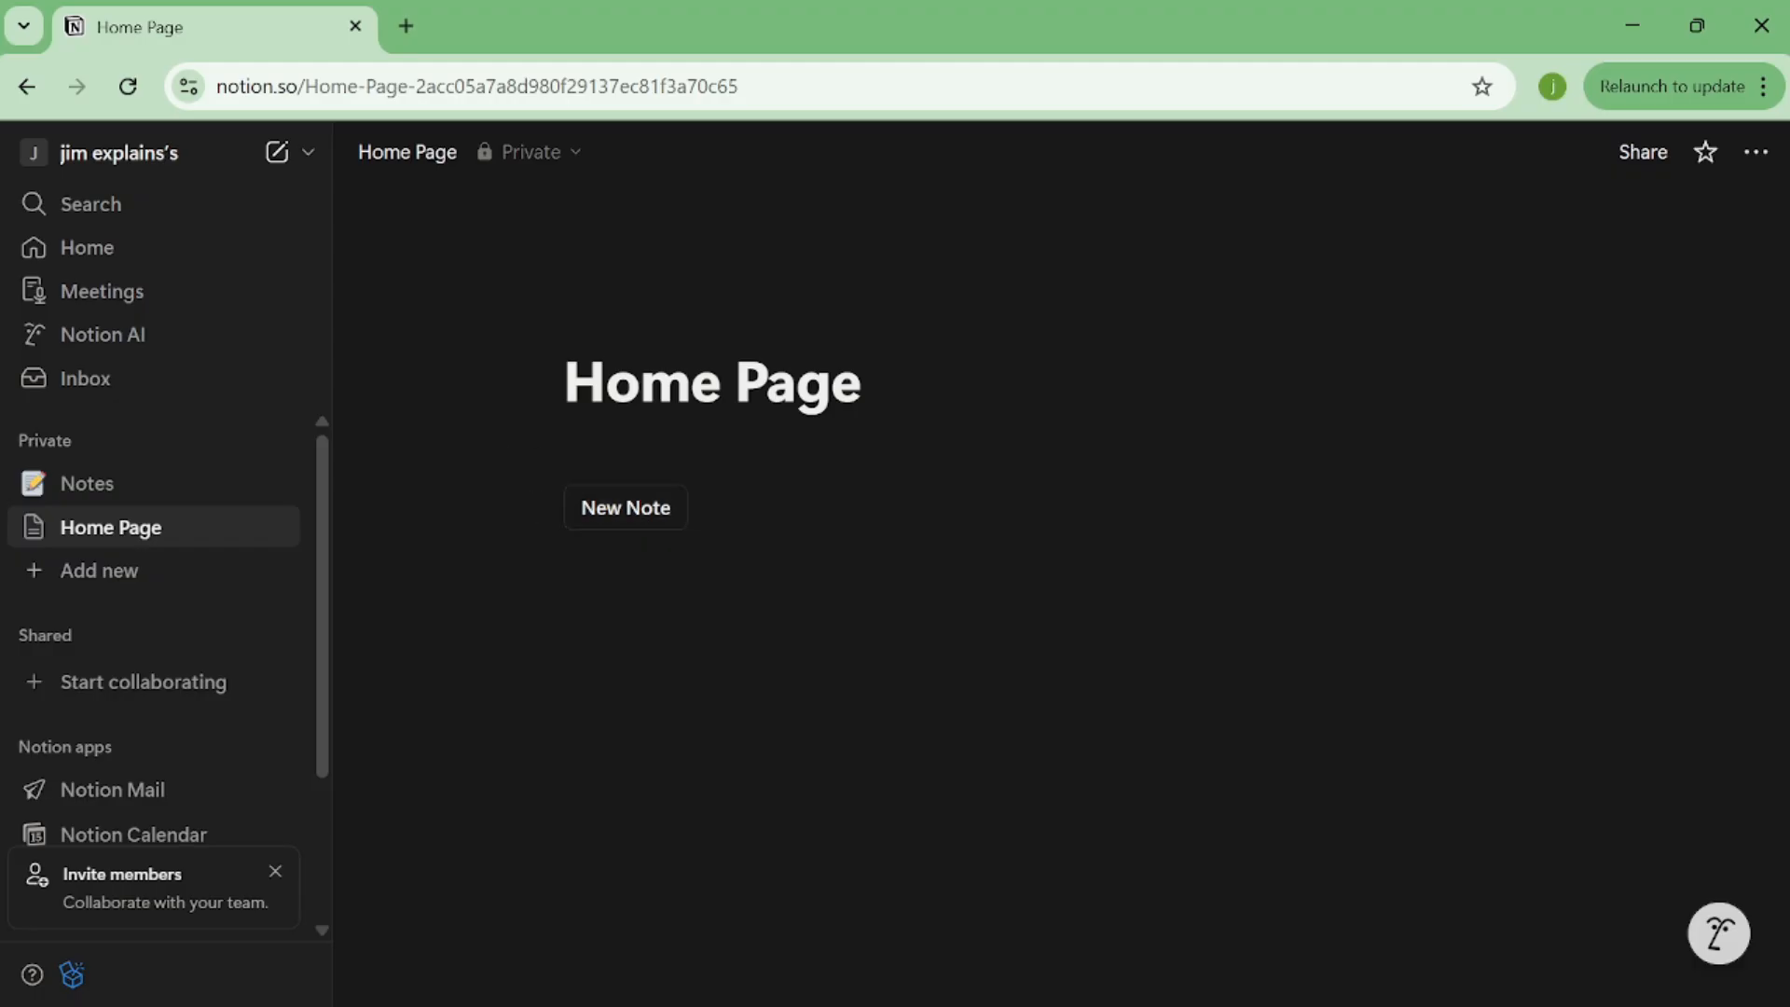
pyautogui.write('New Note')
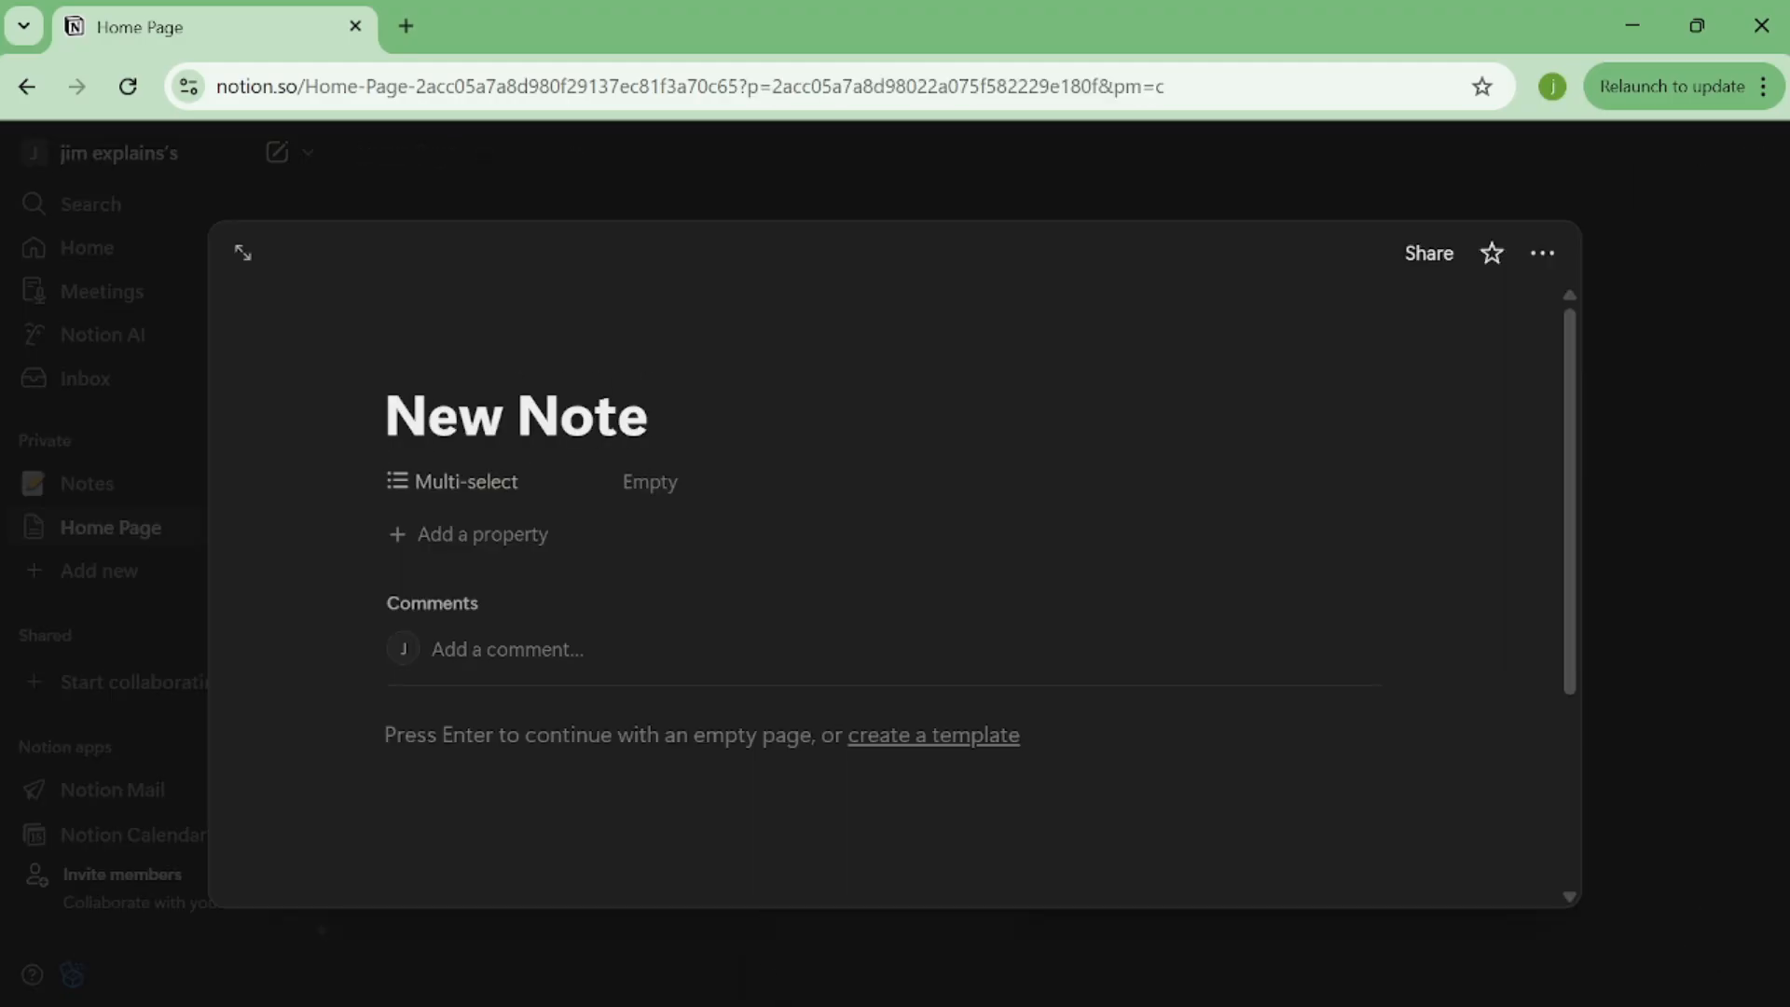
pyautogui.click(650, 482)
pyautogui.click(649, 620)
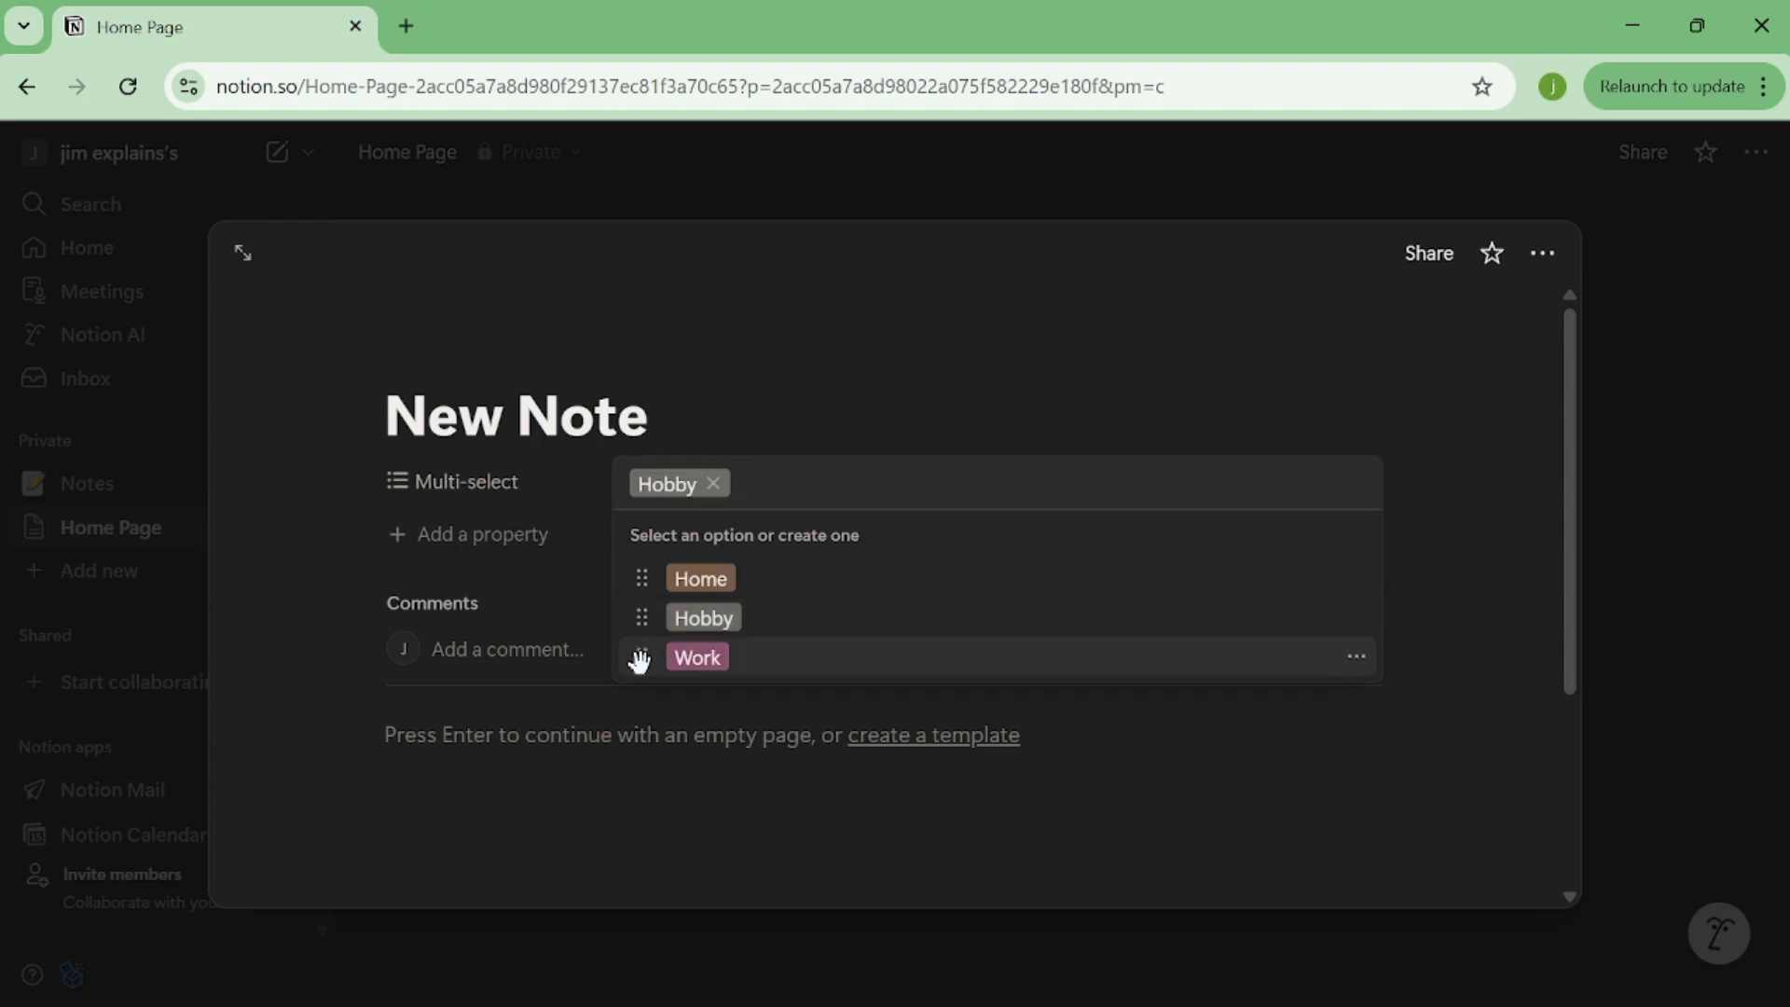
pyautogui.click(634, 657)
pyautogui.click(632, 752)
pyautogui.click(612, 970)
pyautogui.click(162, 499)
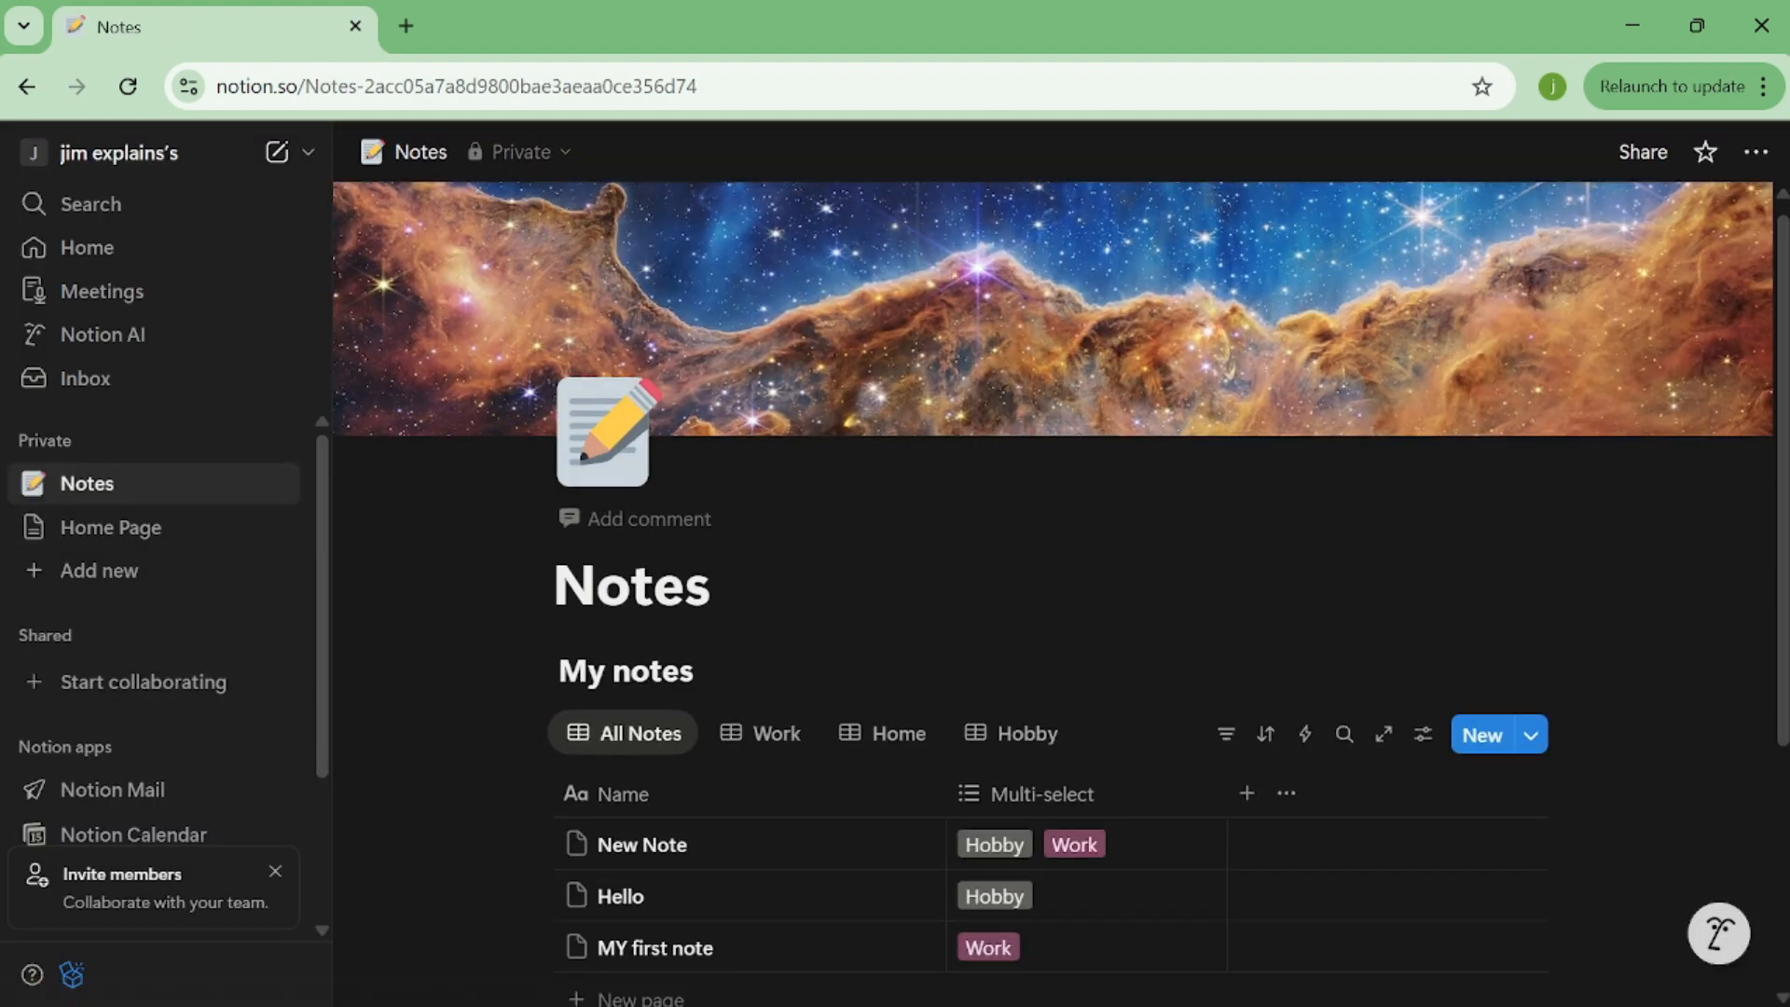
pyautogui.scroll(-2, 757, 746)
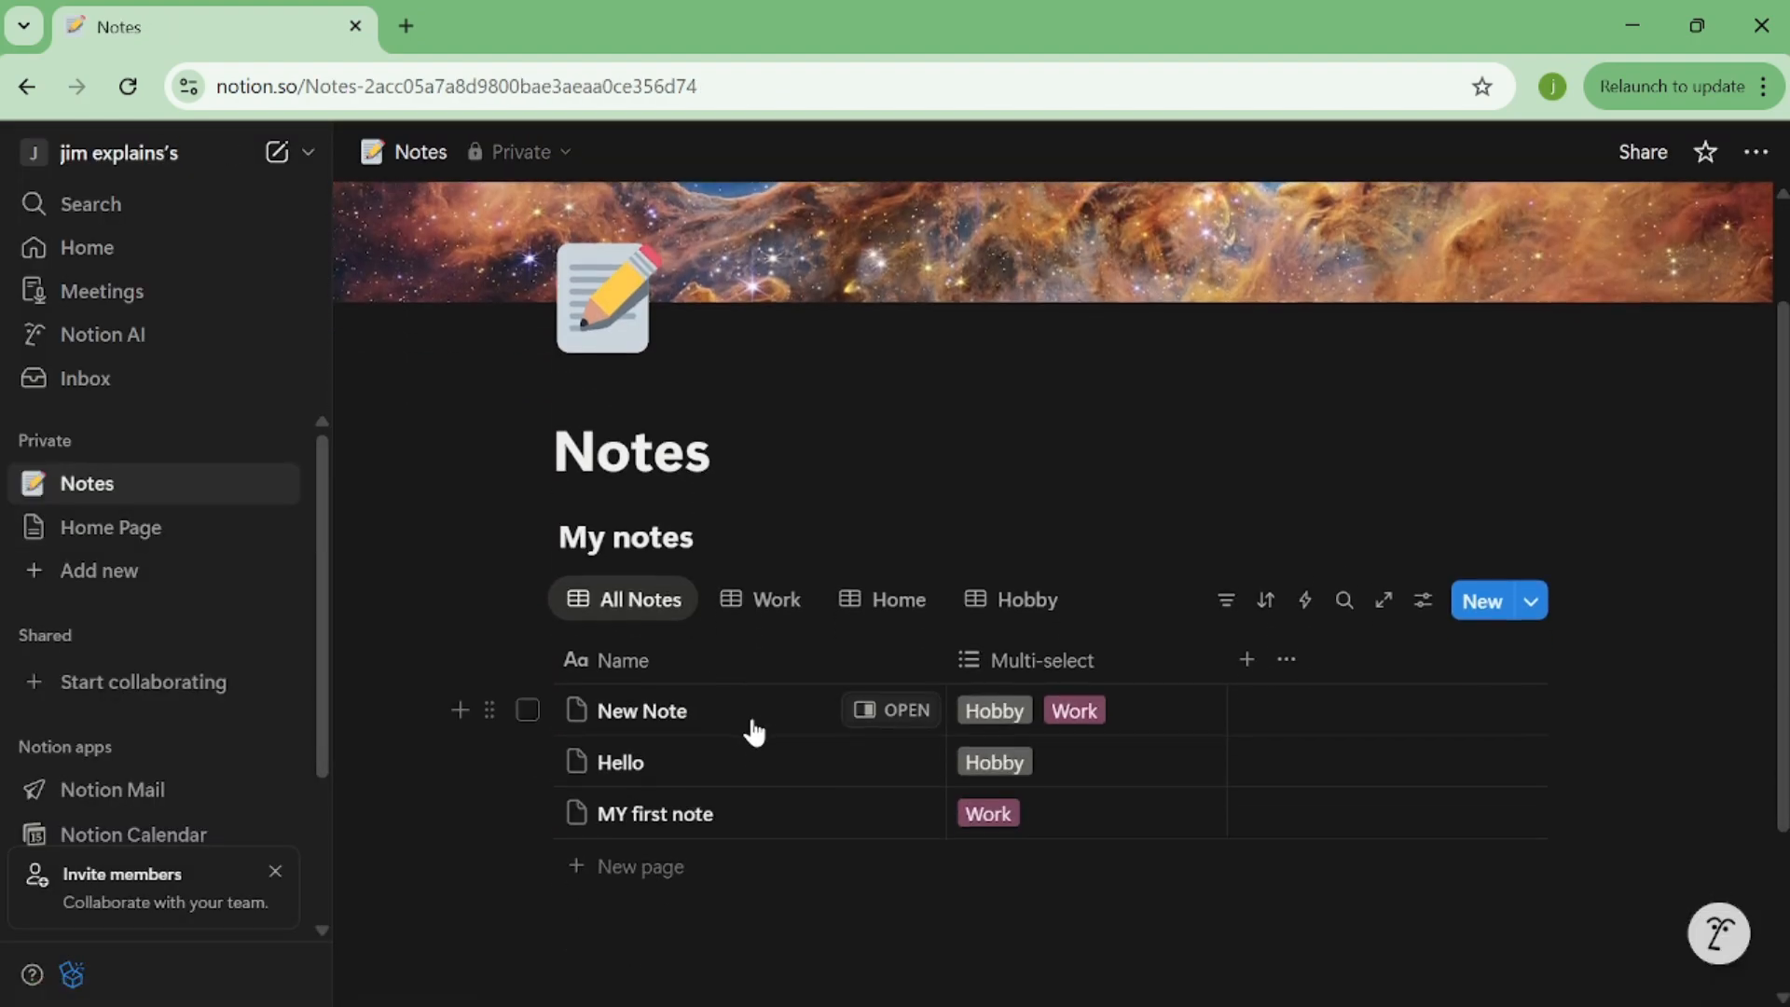